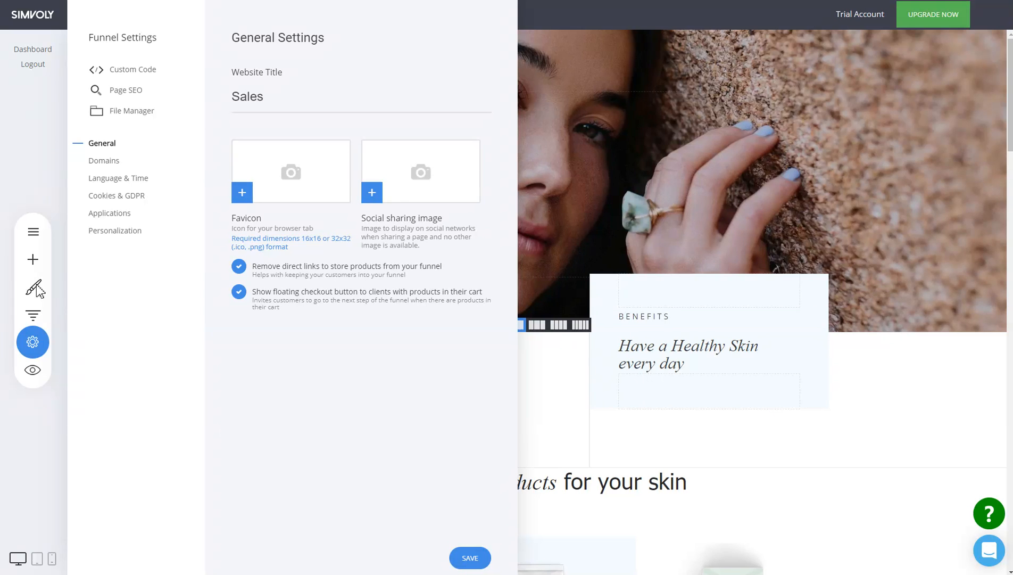
- Review the landing page's hero, benefits and product sections and the Sales funnel's list of steps
click(119, 238)
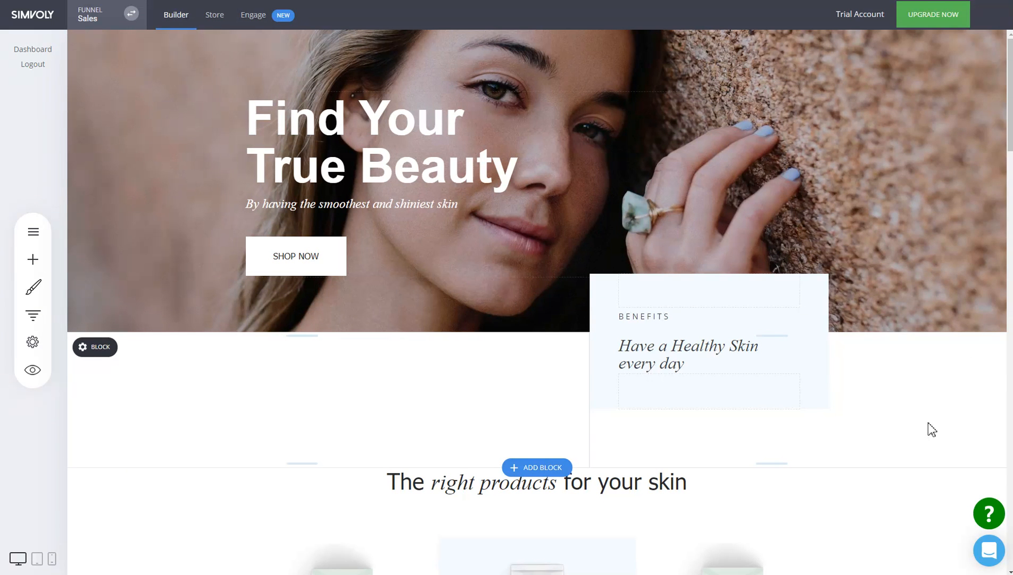
scroll(935, 410, down, 3)
scroll(931, 398, up, 3)
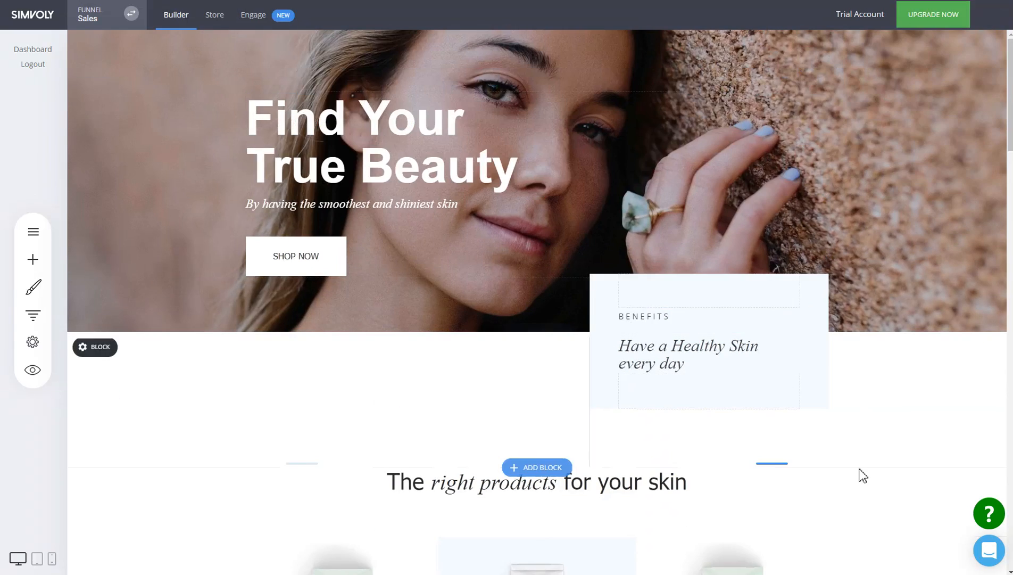
scroll(856, 311, down, 5)
scroll(863, 335, down, 3)
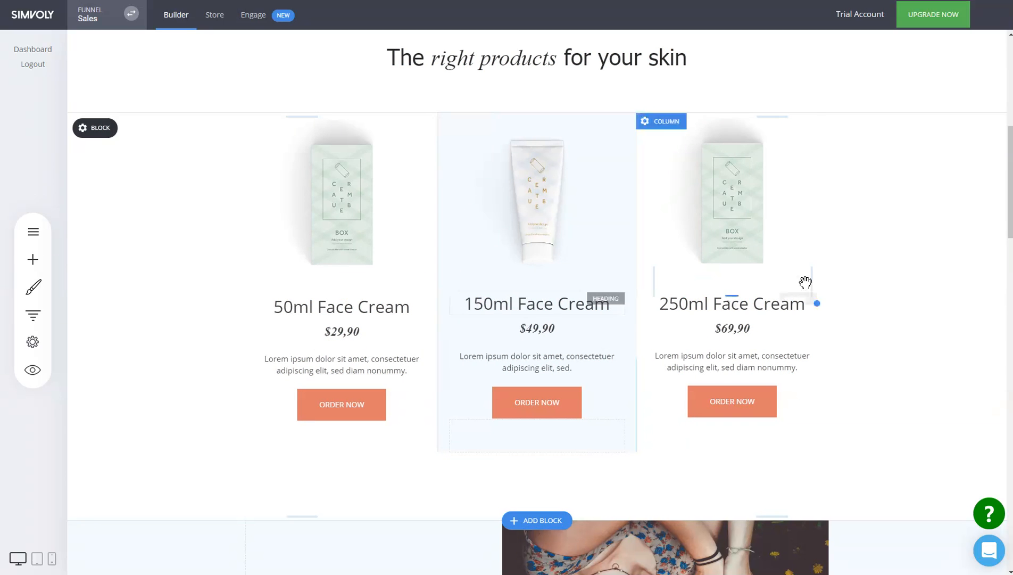
scroll(851, 274, up, 5)
scroll(871, 269, up, 2)
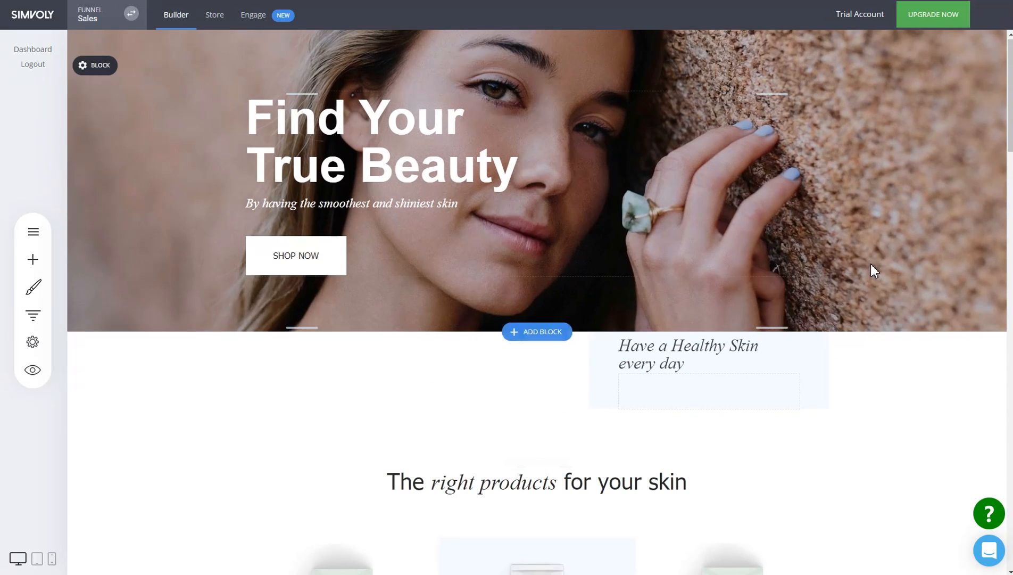
scroll(870, 263, down, 5)
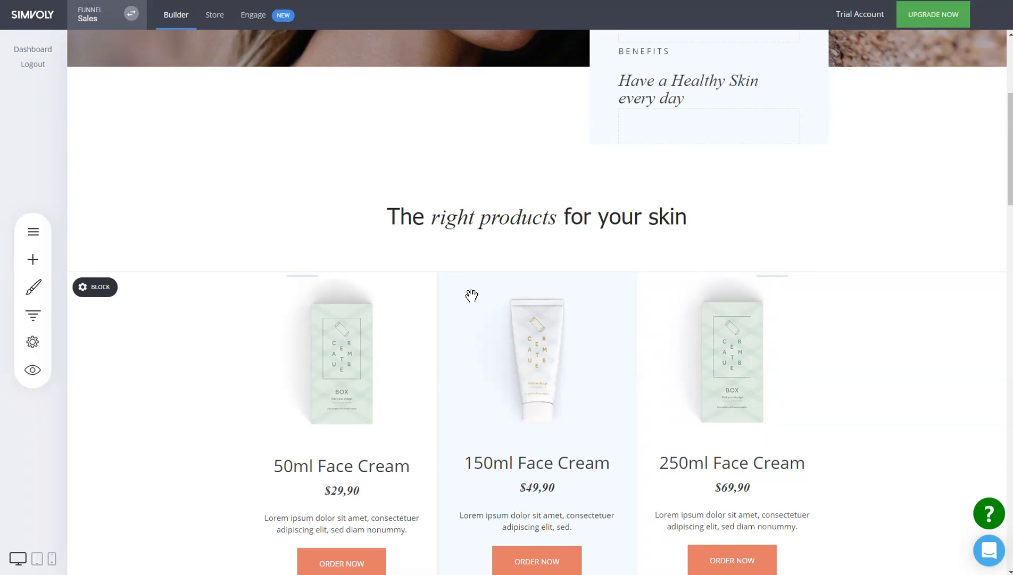
click(33, 318)
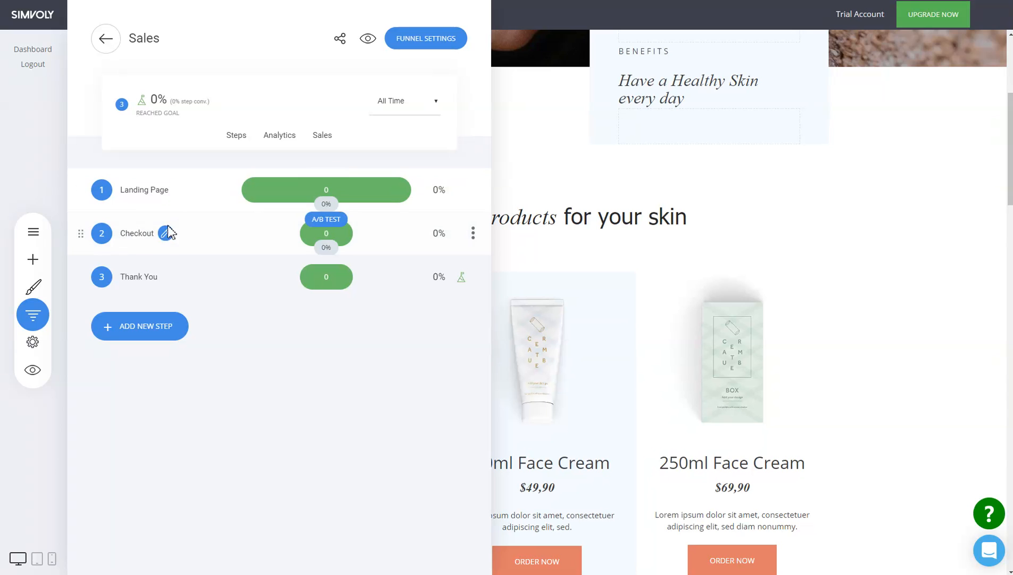
click(880, 406)
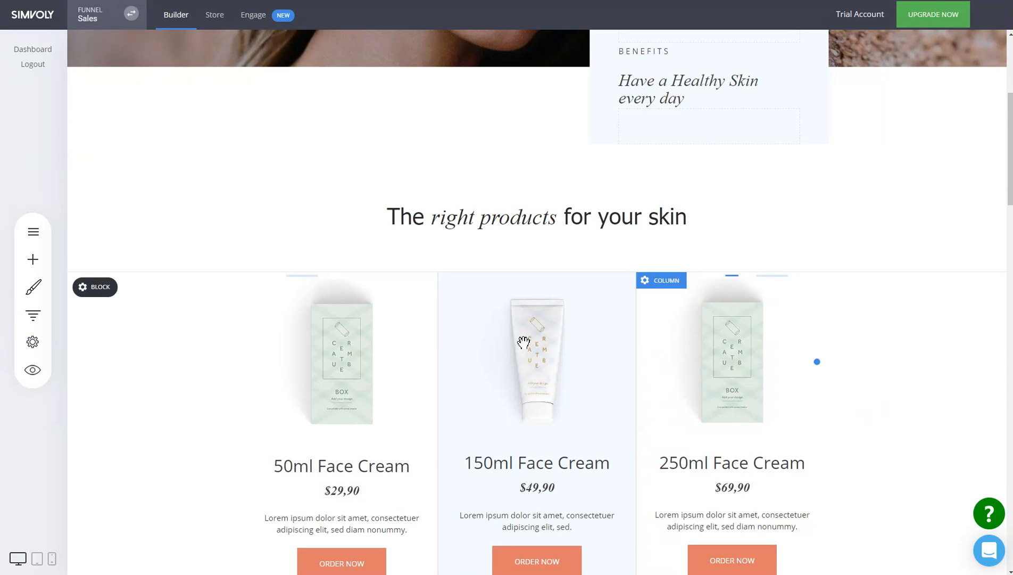
- Add a store products element under the "The right products for your skin" heading, keeping it set to Latest Products
click(39, 259)
drag(160, 397, 625, 245)
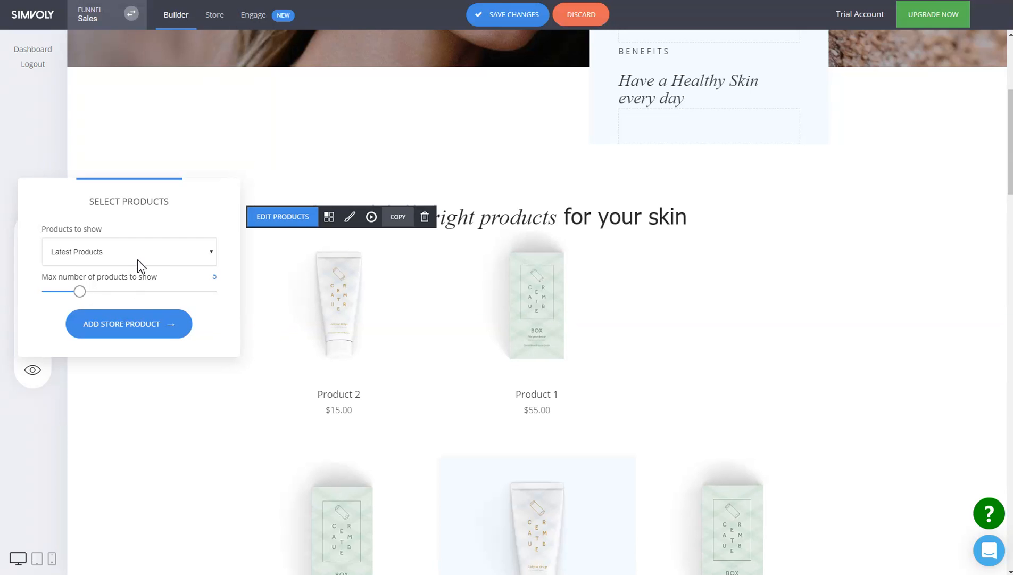
click(137, 258)
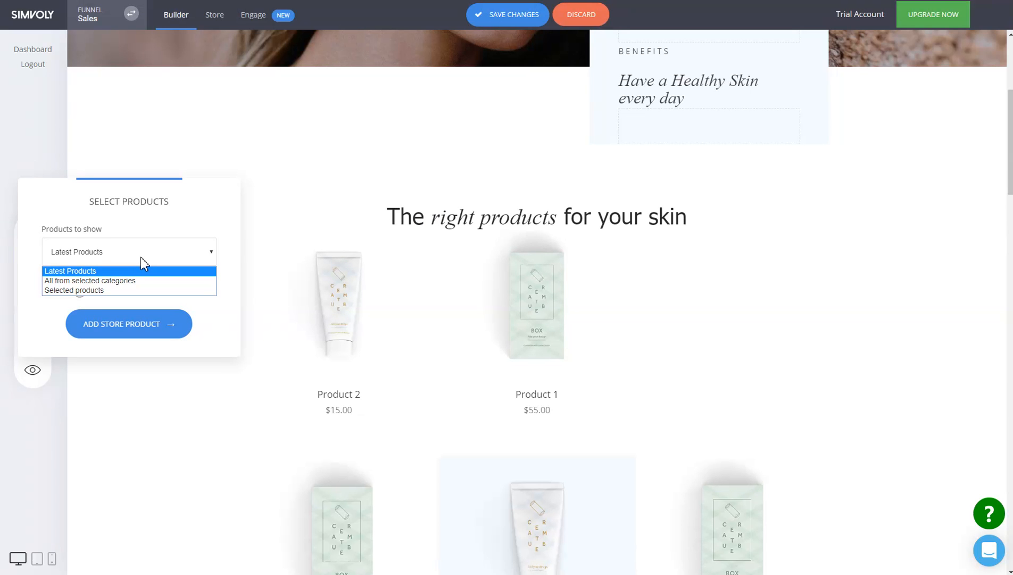
click(550, 300)
click(551, 301)
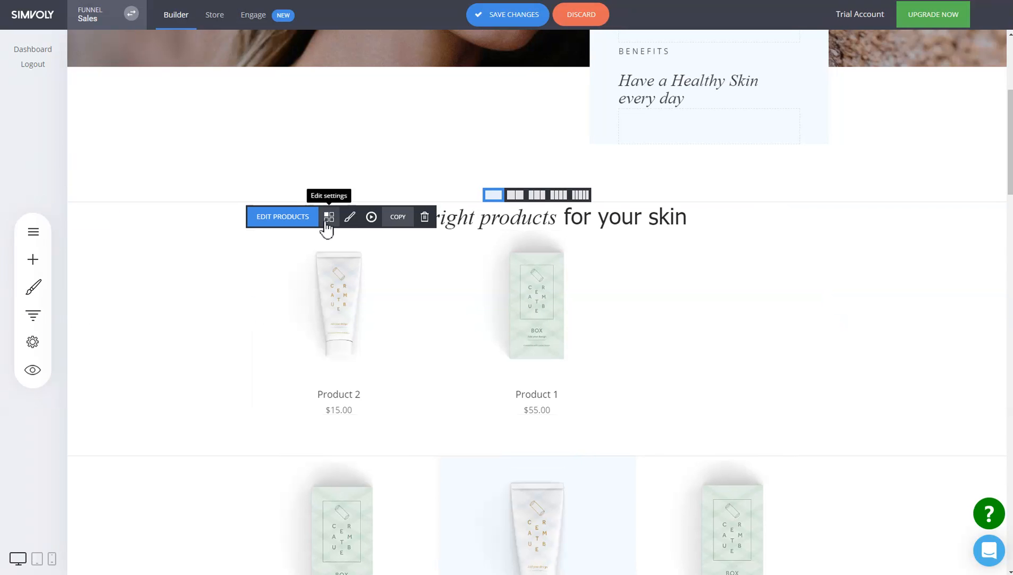
- Turn on the Add to Cart buttons for the new product list and save the page changes
click(329, 223)
click(826, 426)
click(626, 354)
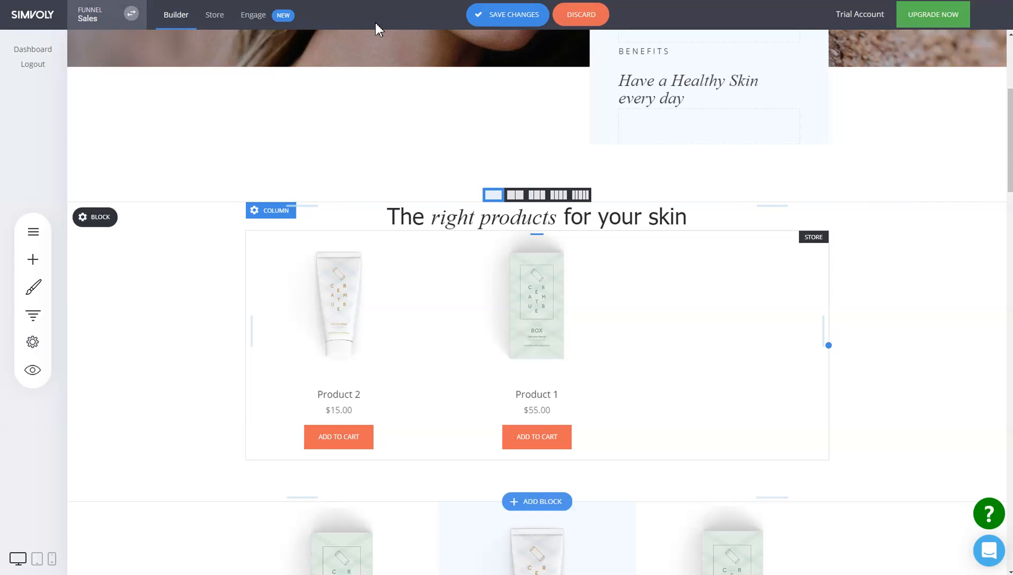
click(507, 15)
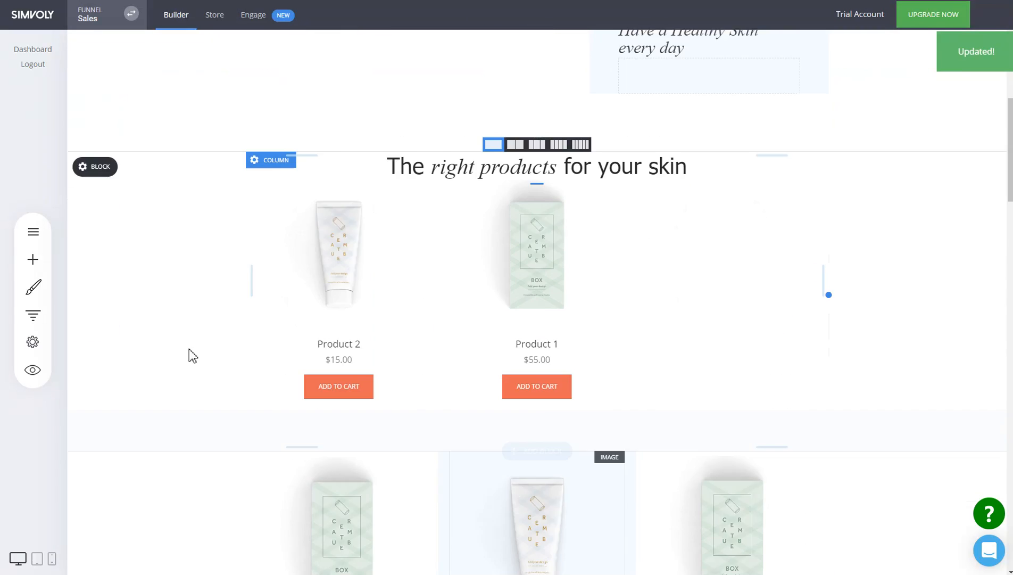
- Save the funnel's general settings with direct store product links removed and the floating checkout button shown to clients
click(33, 314)
click(416, 46)
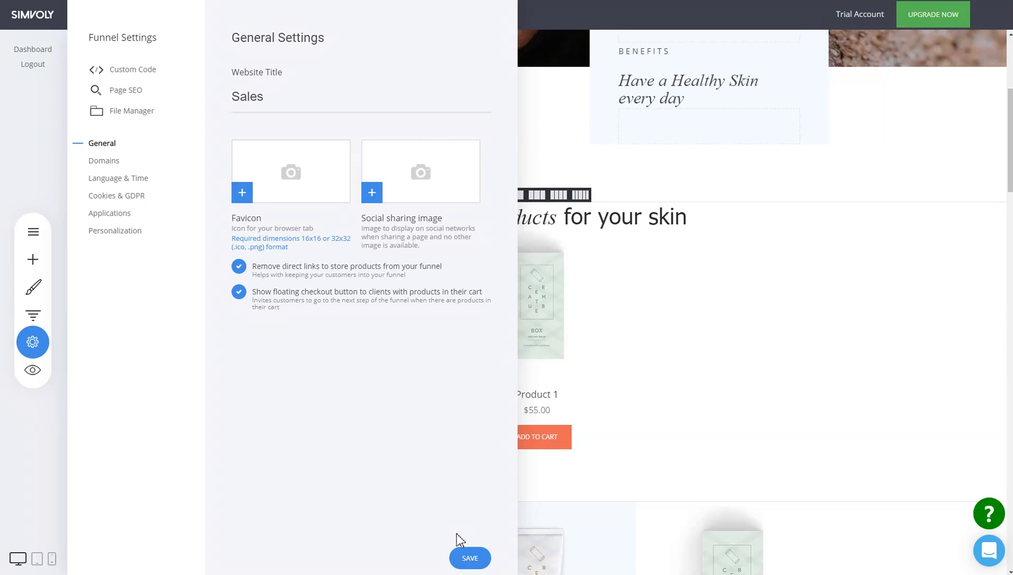
click(468, 559)
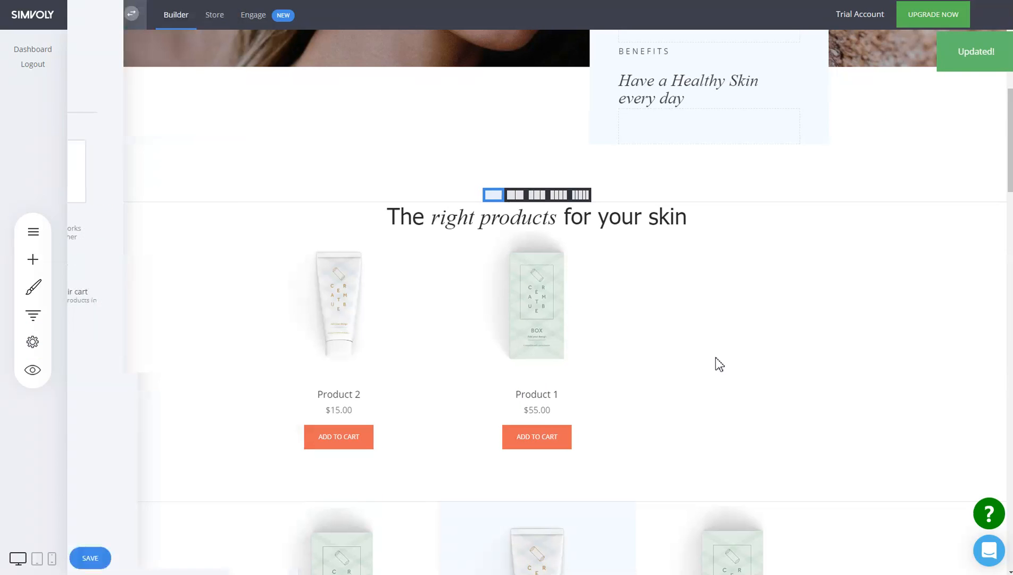
- Preview the landing page and inspect Product 1 in its quick view, closing the quick view when done
click(34, 371)
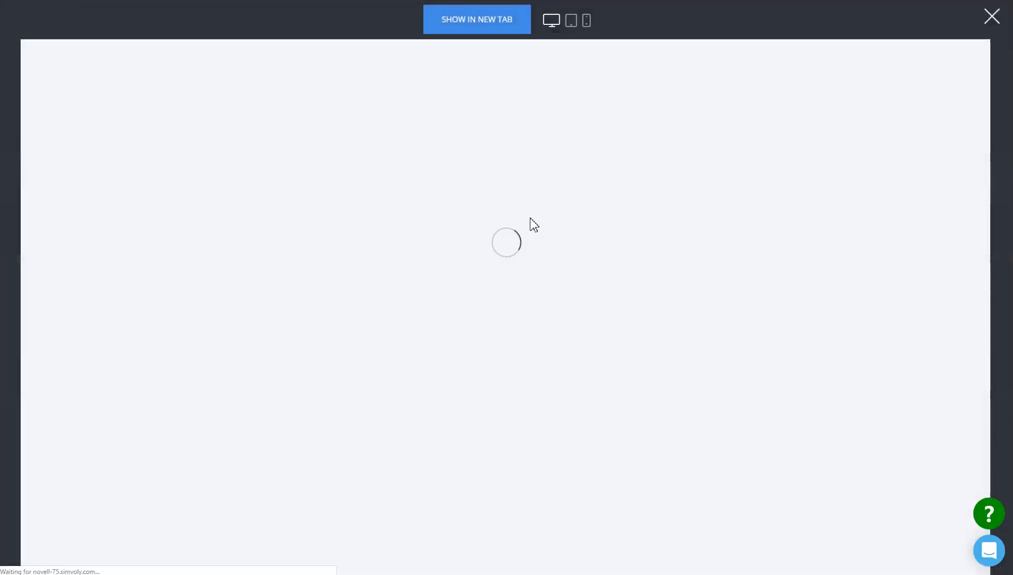
scroll(750, 354, down, 5)
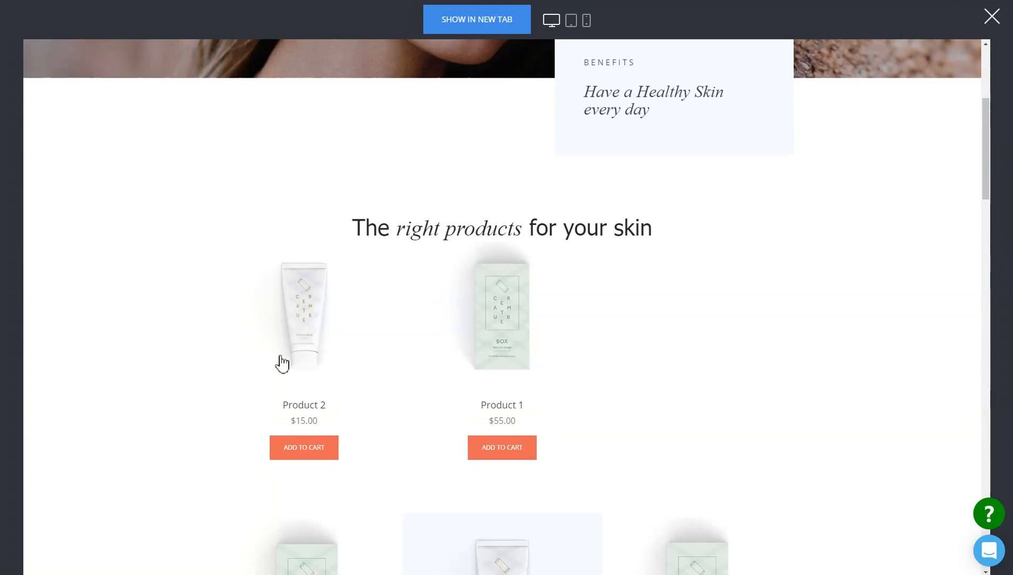
scroll(577, 375, down, 4)
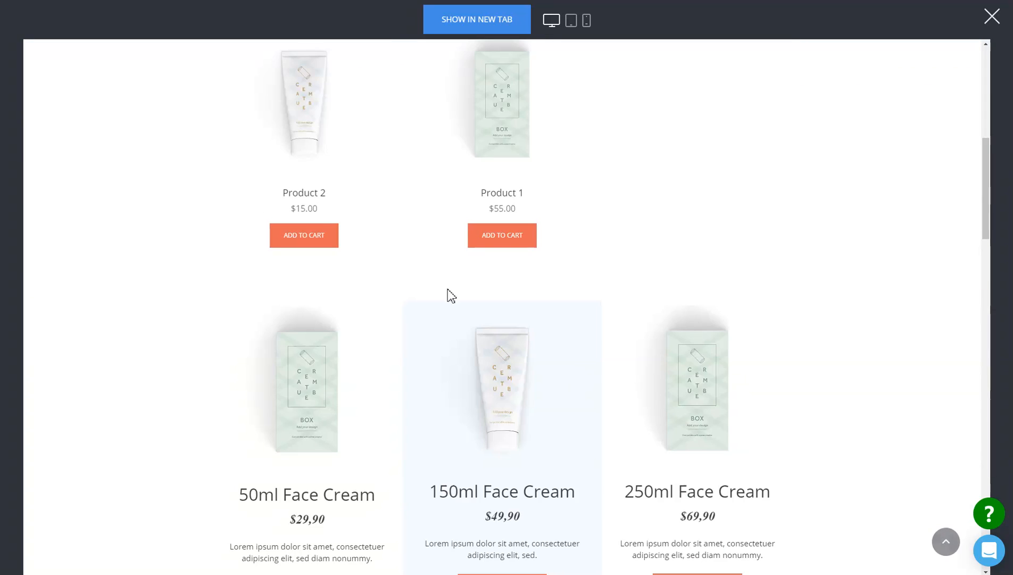
scroll(792, 294, up, 2)
mouse_move(528, 193)
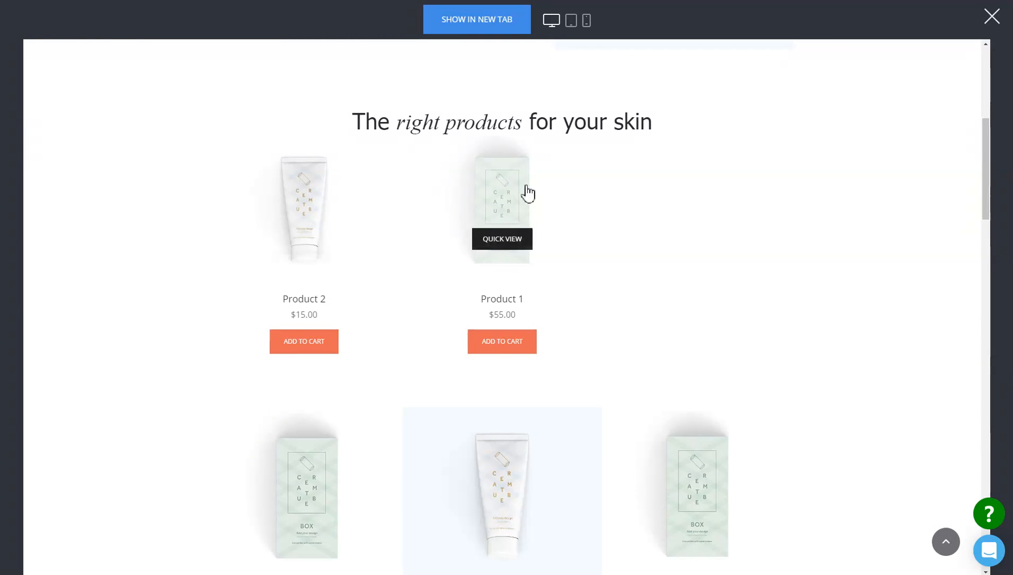
mouse_move(348, 197)
mouse_move(475, 188)
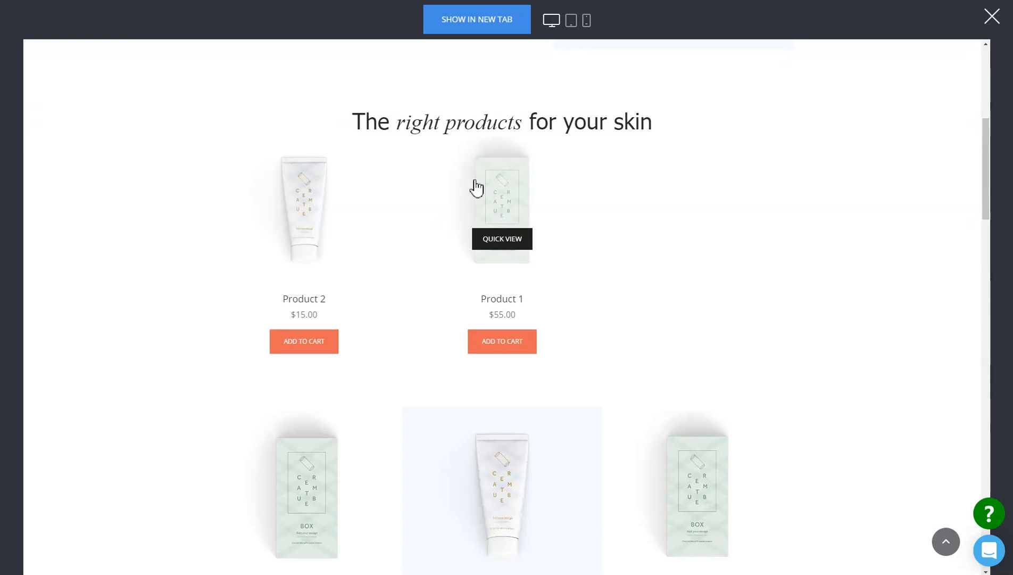
click(519, 246)
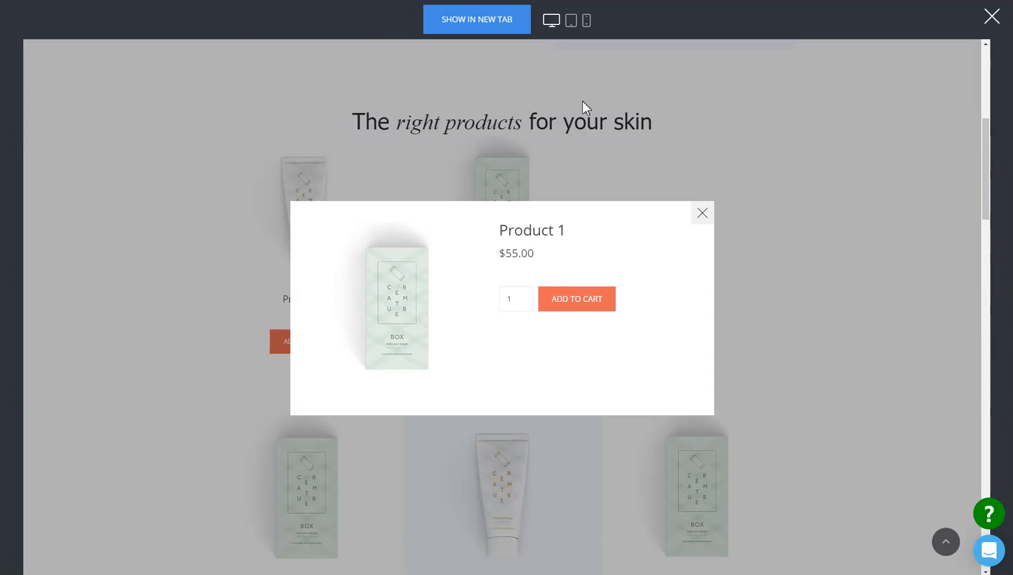
click(702, 214)
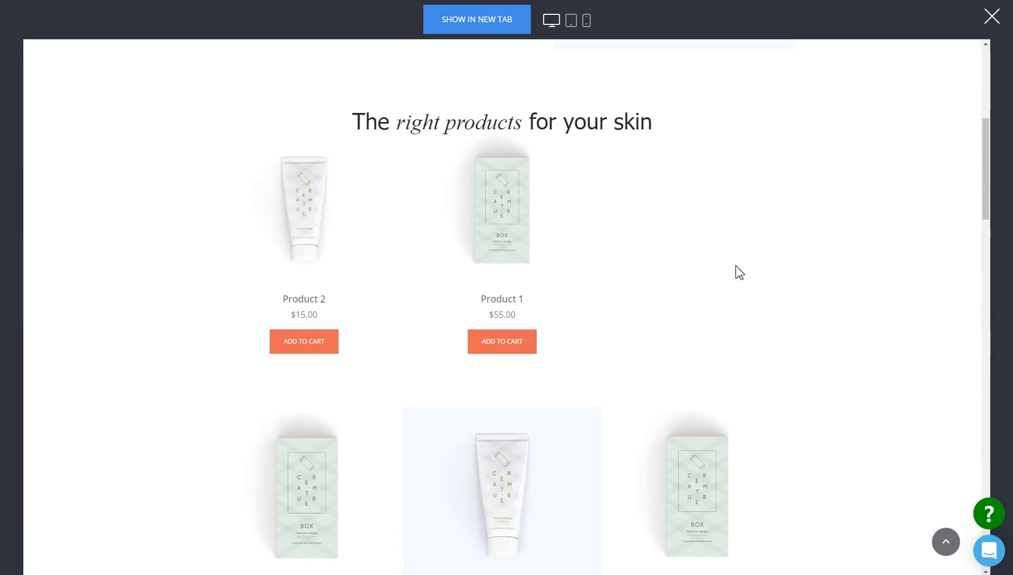
- Add Product 1 from the product list and the 150ml Face Cream offer to the cart in the preview
click(503, 347)
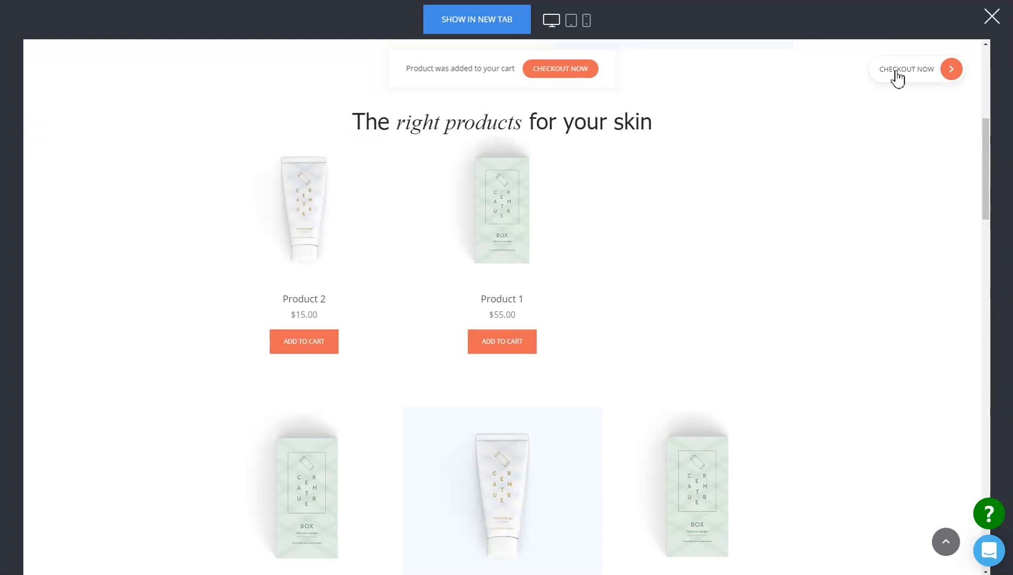
scroll(748, 263, down, 4)
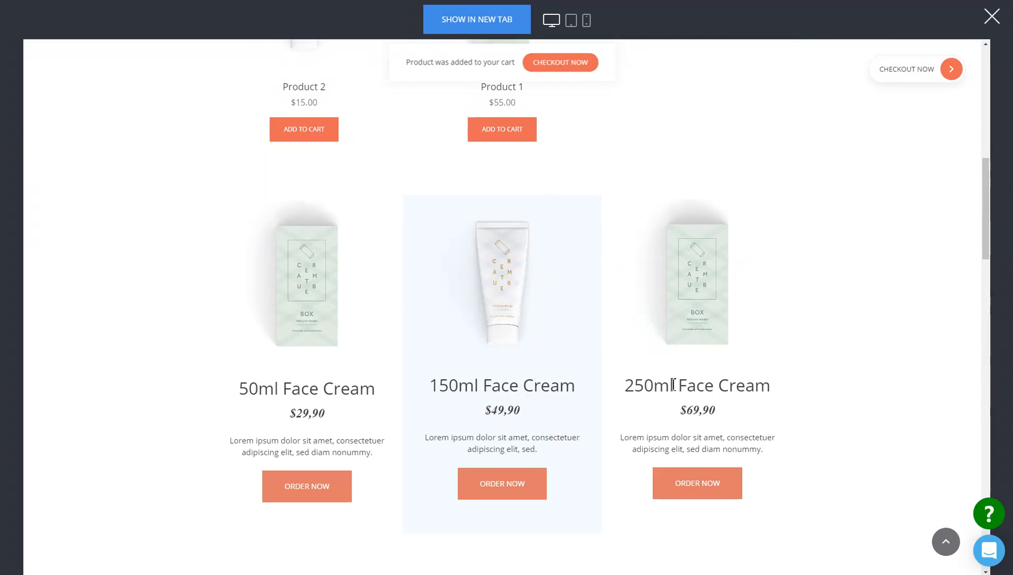
scroll(782, 300, down, 4)
scroll(781, 300, down, 15)
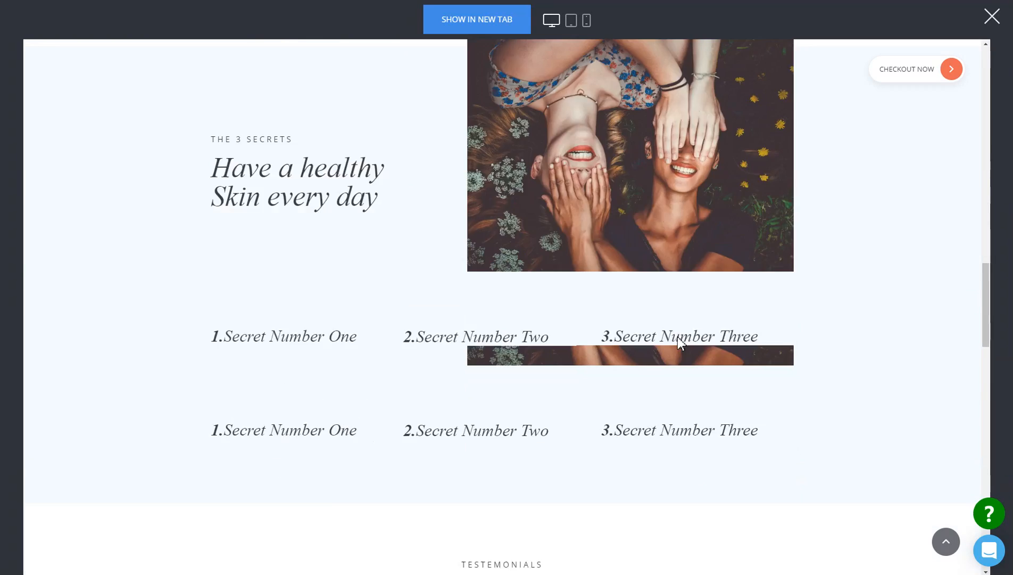
scroll(732, 330, up, 8)
scroll(780, 393, up, 11)
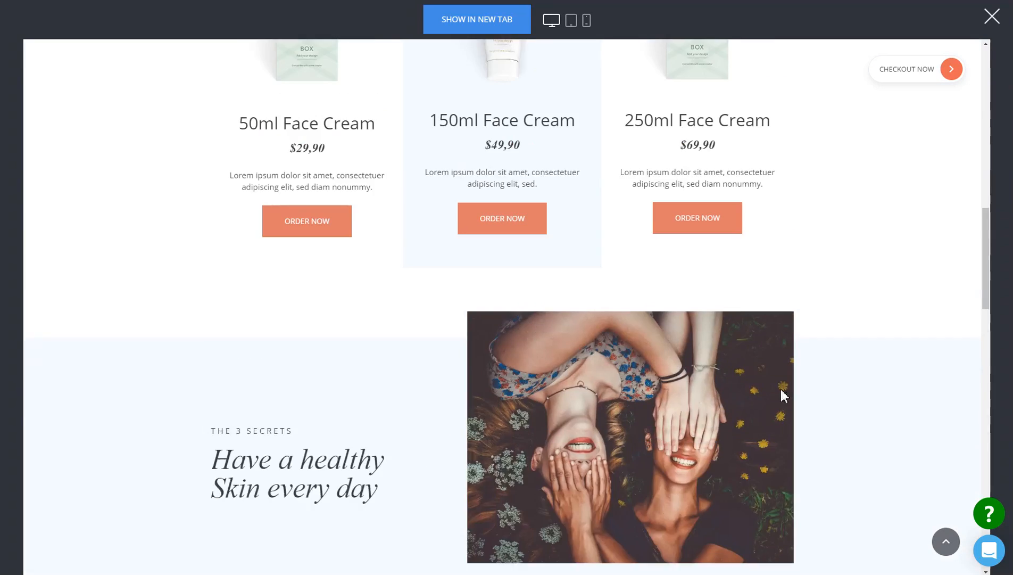
click(512, 487)
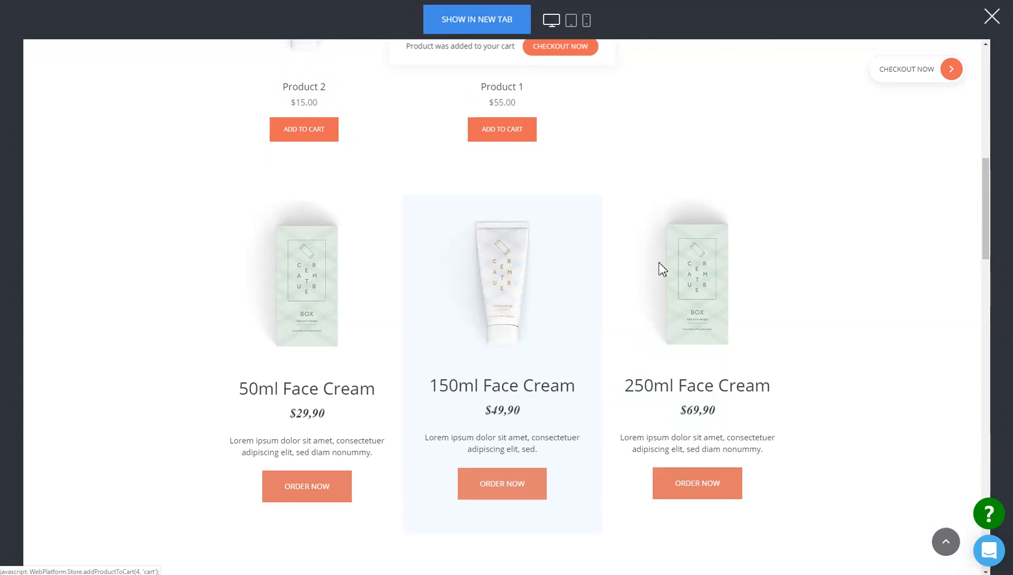
- Examine the rest of the previewed landing page and how the floating checkout button behaves along its sections
scroll(834, 320, down, 20)
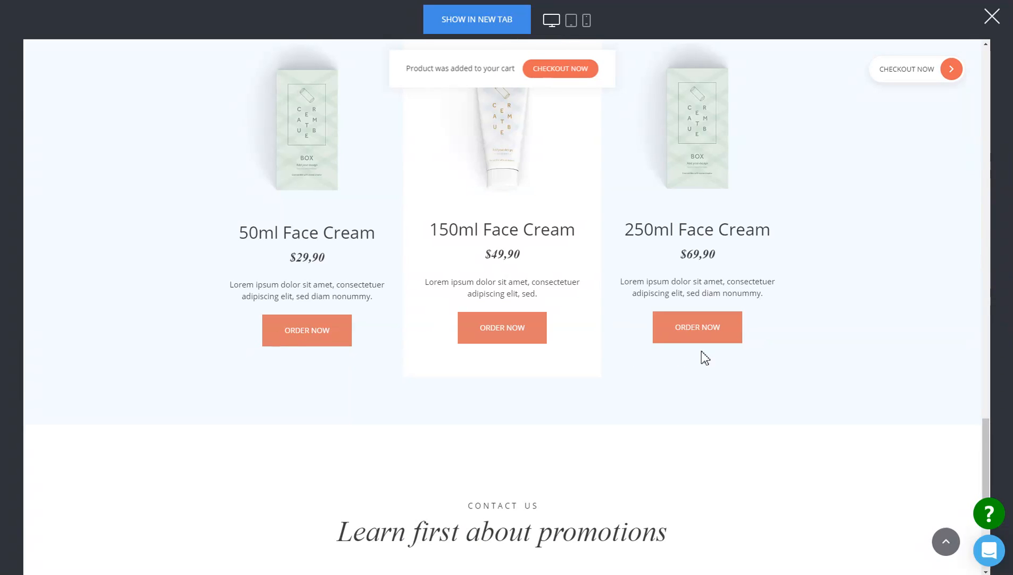
scroll(849, 306, down, 5)
scroll(849, 307, up, 12)
scroll(848, 306, up, 12)
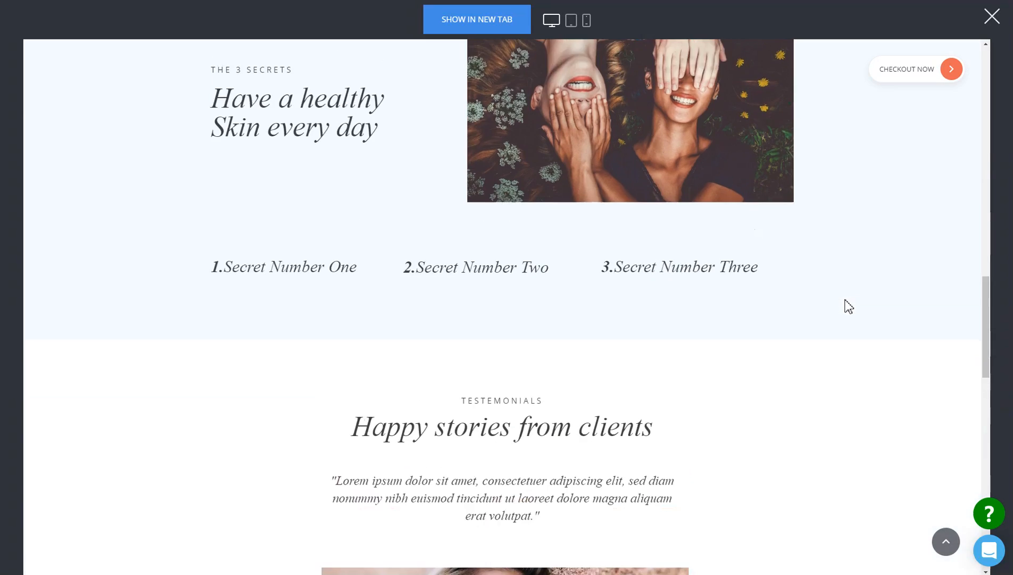
scroll(836, 283, down, 6)
scroll(839, 281, up, 1)
scroll(839, 281, up, 6)
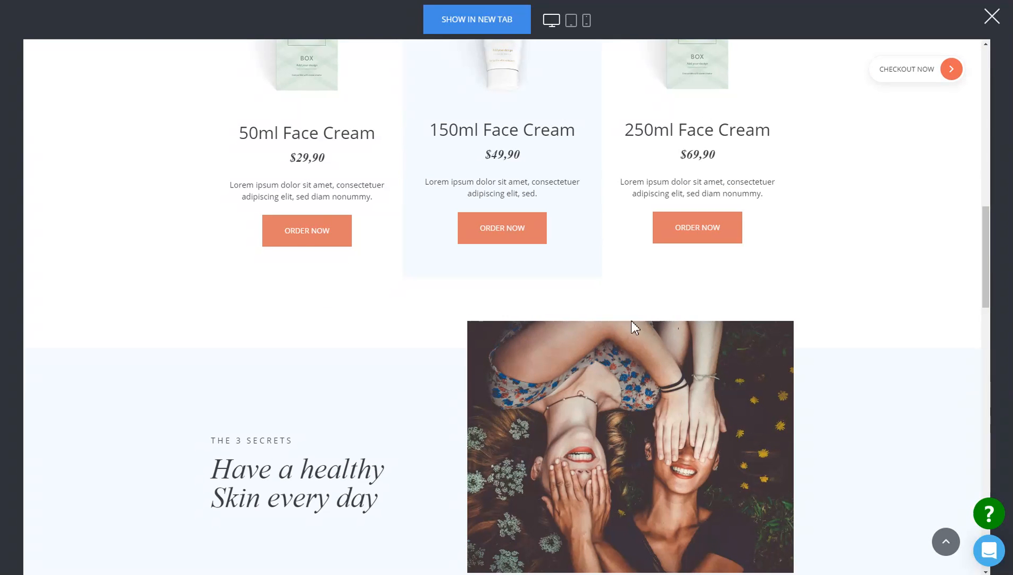
scroll(794, 341, down, 6)
scroll(837, 346, up, 6)
scroll(906, 184, down, 6)
scroll(902, 186, down, 6)
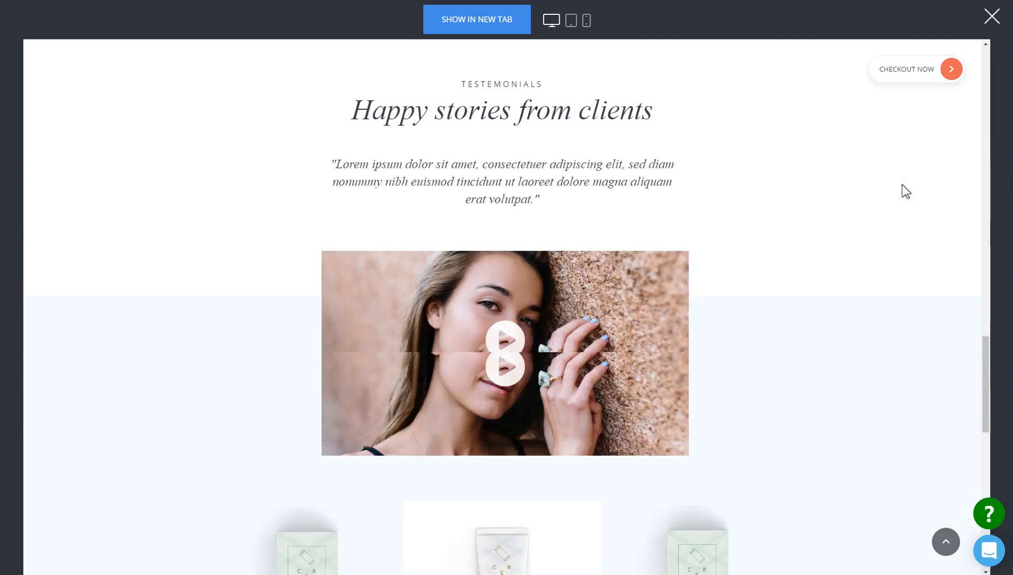
scroll(903, 186, up, 8)
scroll(906, 190, up, 6)
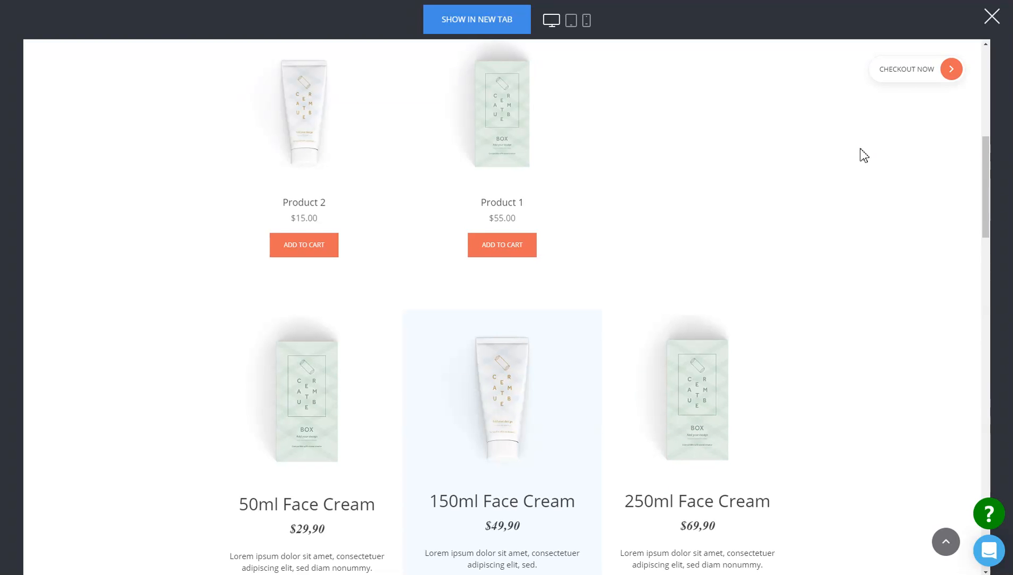
- Proceed to the checkout page with the floating checkout button and review the customer form and order summary
click(909, 77)
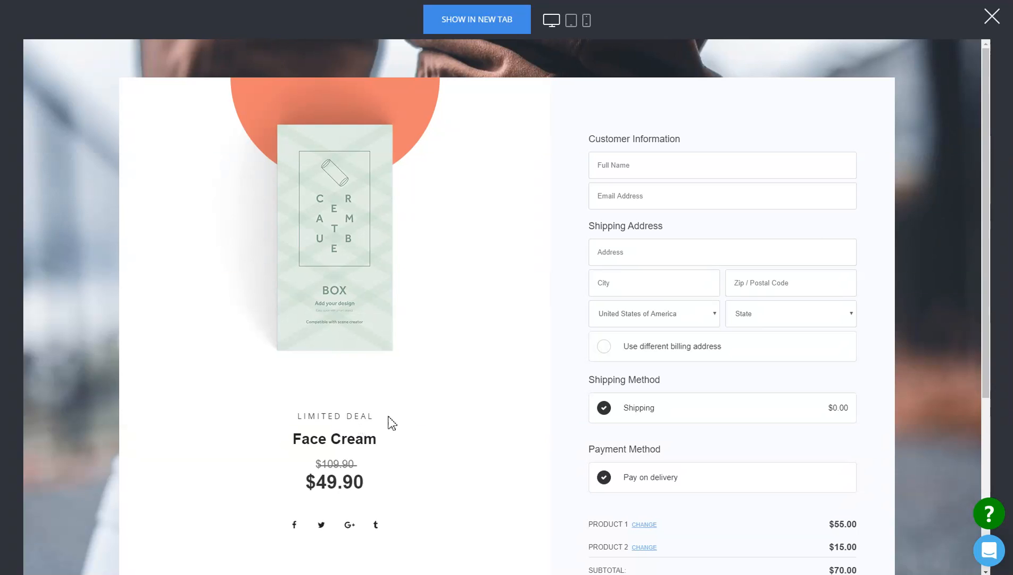
scroll(749, 328, down, 4)
scroll(833, 316, up, 4)
scroll(754, 254, down, 4)
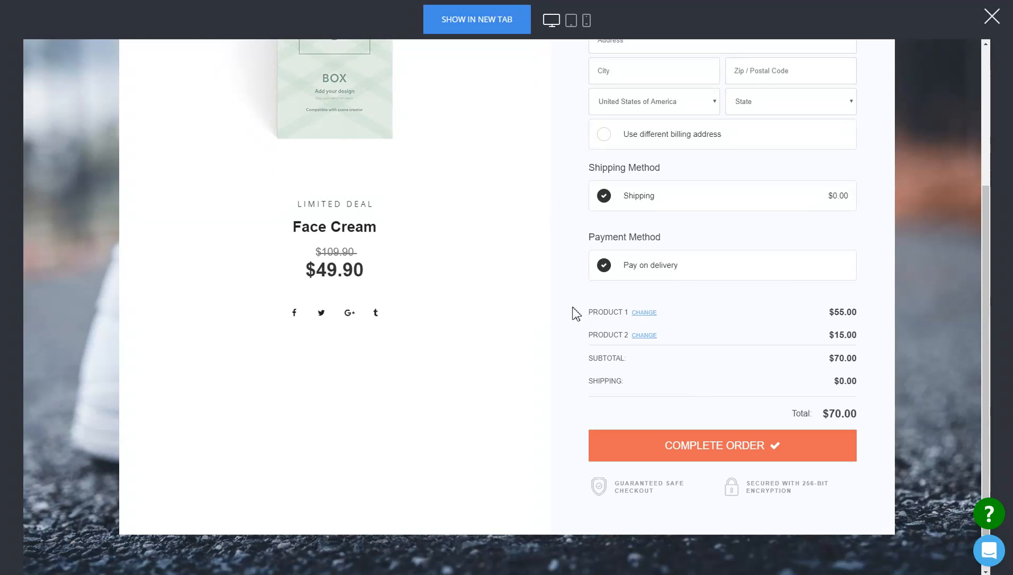
- Change Product 1's quantity to 3 in the checkout order summary and update the cart
click(644, 314)
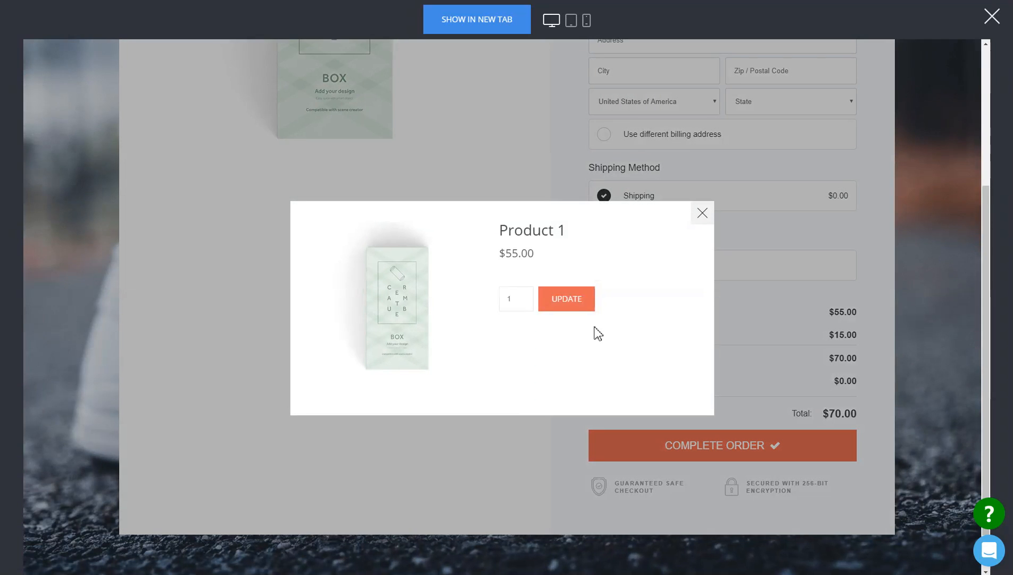
click(523, 296)
click(523, 296)
click(567, 299)
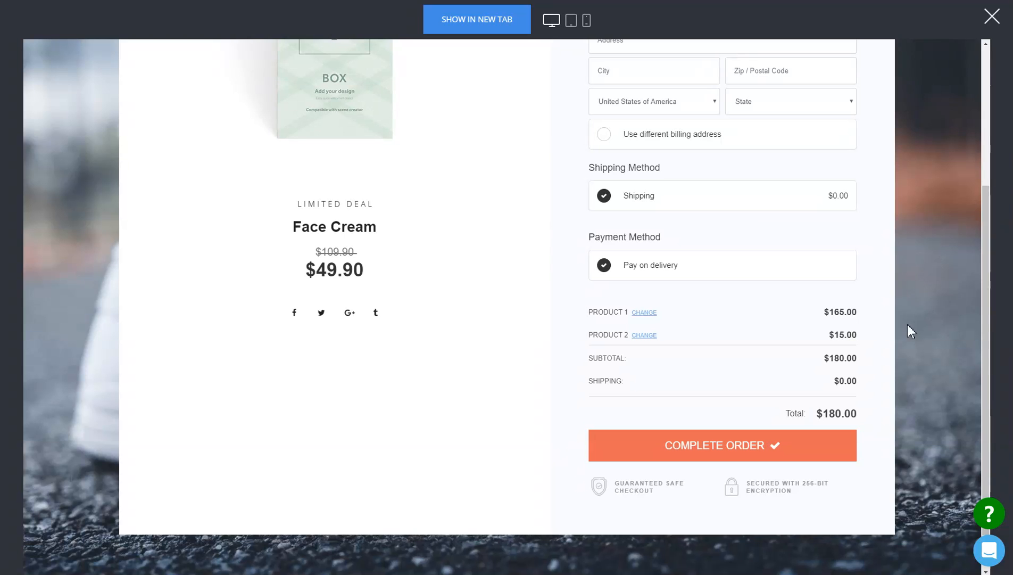
scroll(851, 333, up, 4)
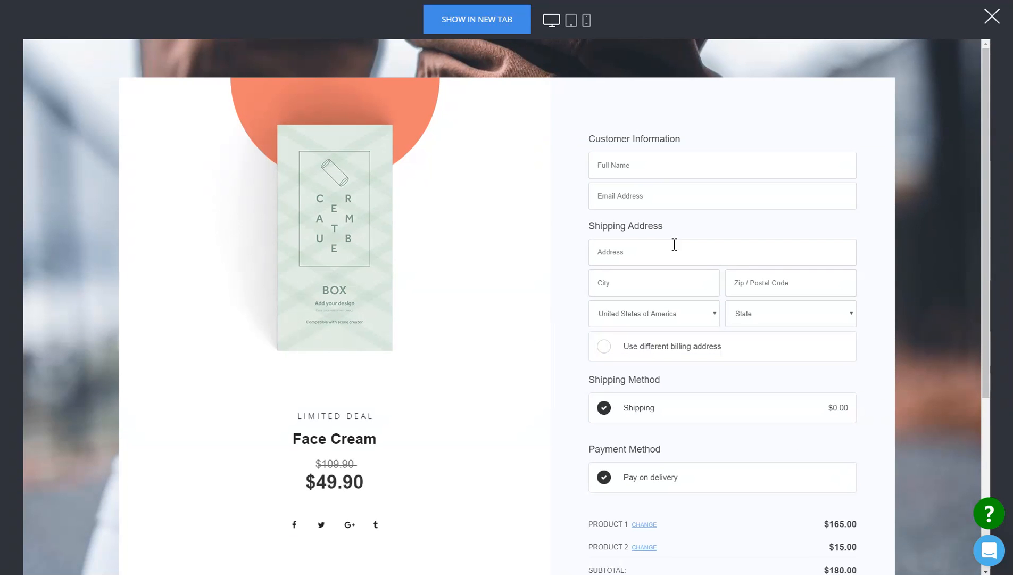
- Close the preview, delete the store product list under "The right products for your skin" and save the page
click(991, 16)
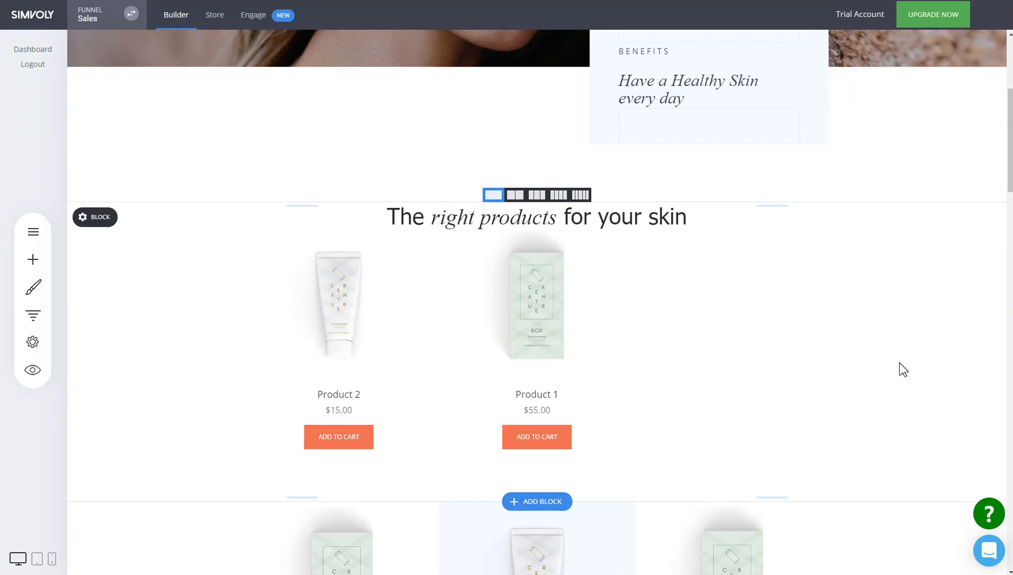
scroll(488, 325, down, 3)
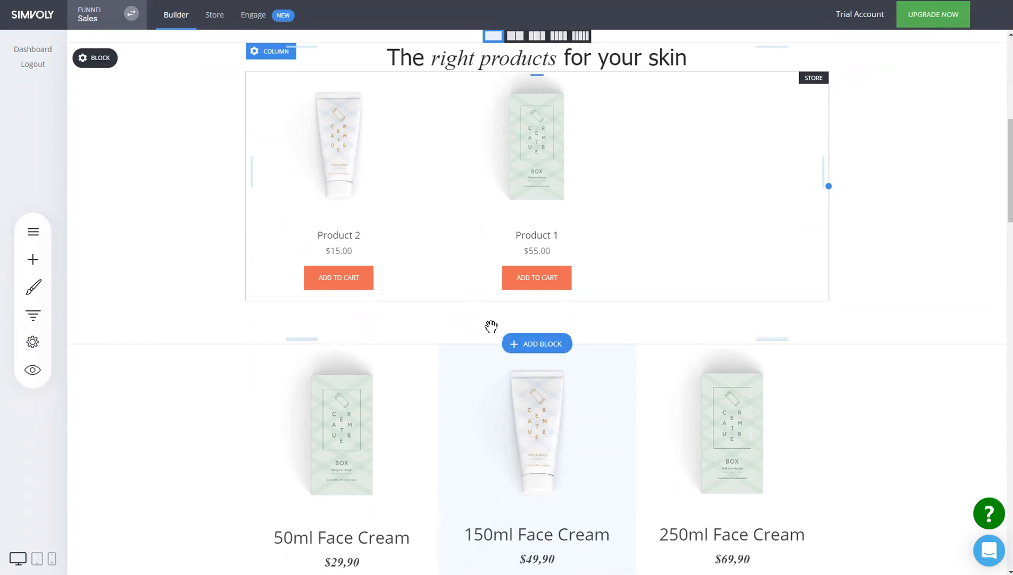
scroll(514, 320, up, 4)
click(517, 393)
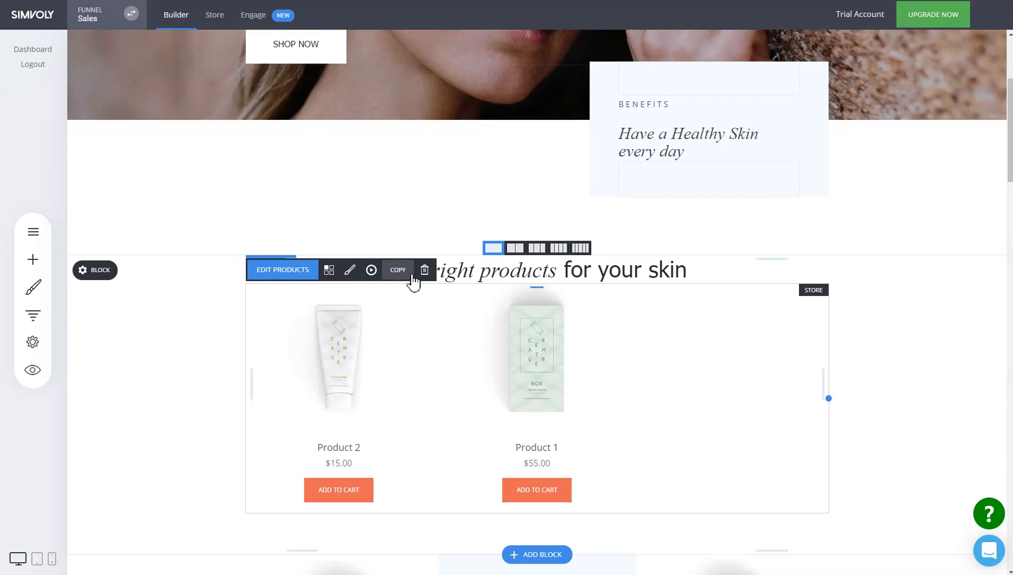
click(426, 271)
click(544, 256)
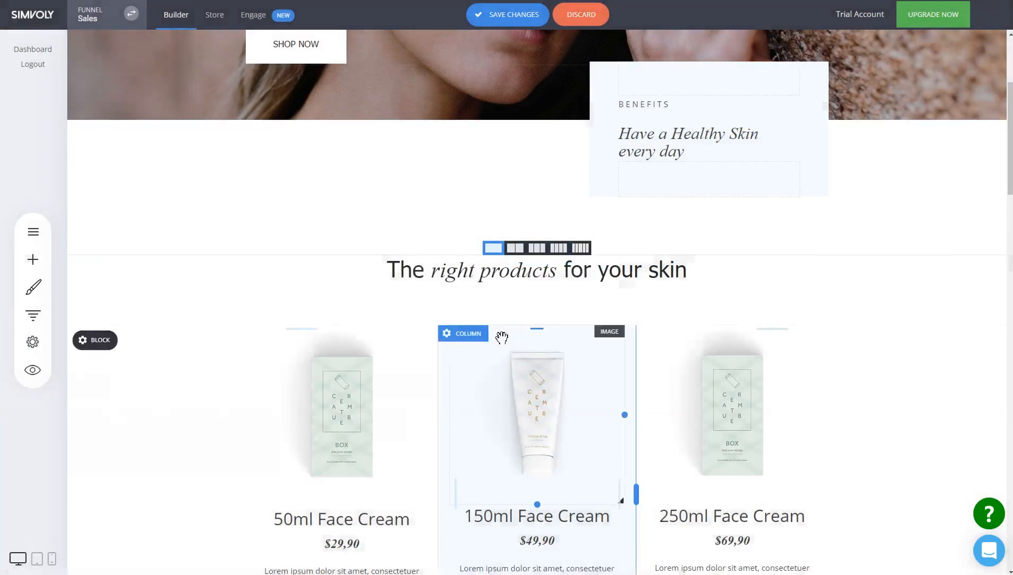
click(525, 17)
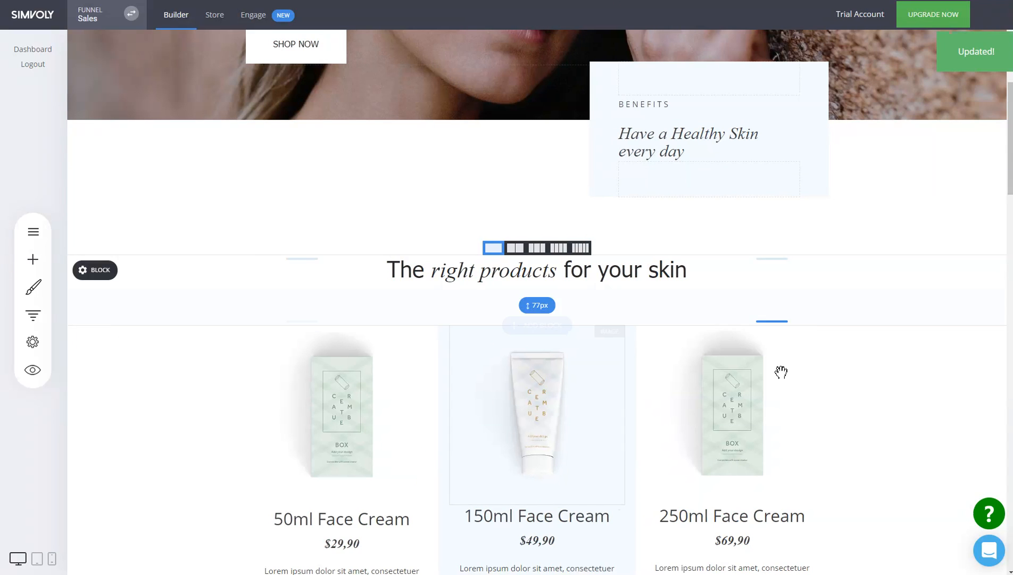
- Review the personalization tags available in the funnel's settings
scroll(550, 328, down, 4)
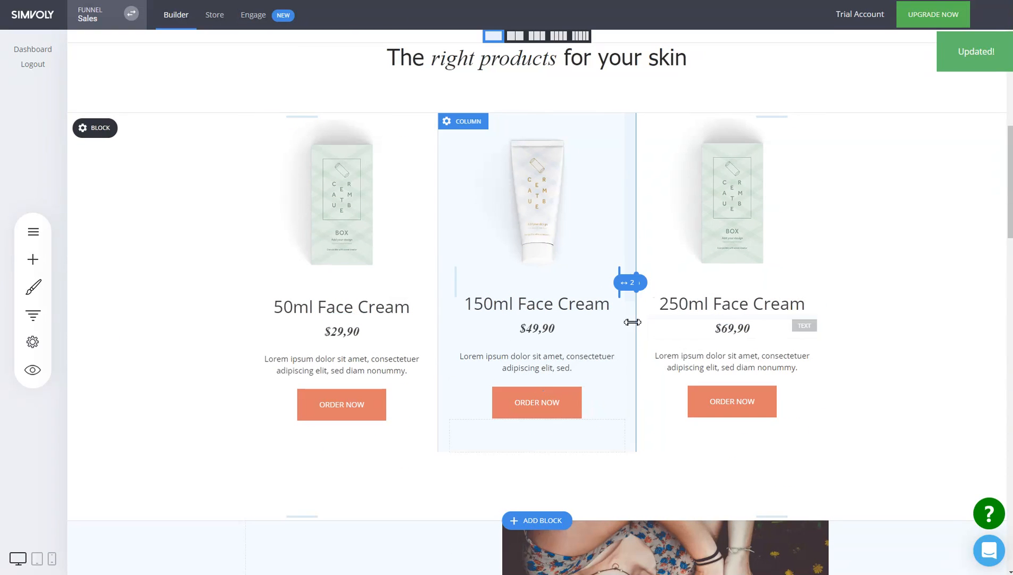
scroll(910, 340, up, 6)
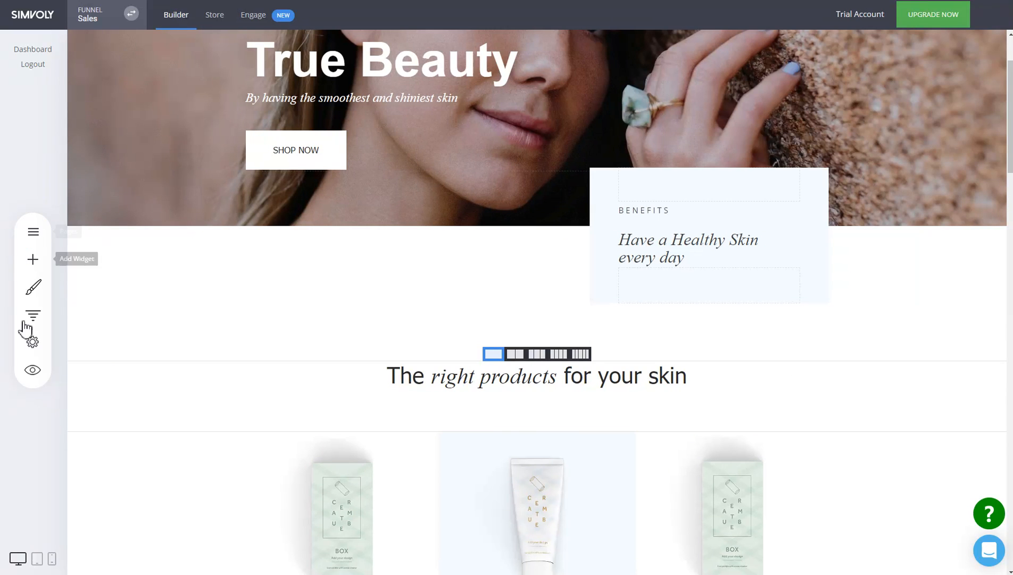
click(29, 345)
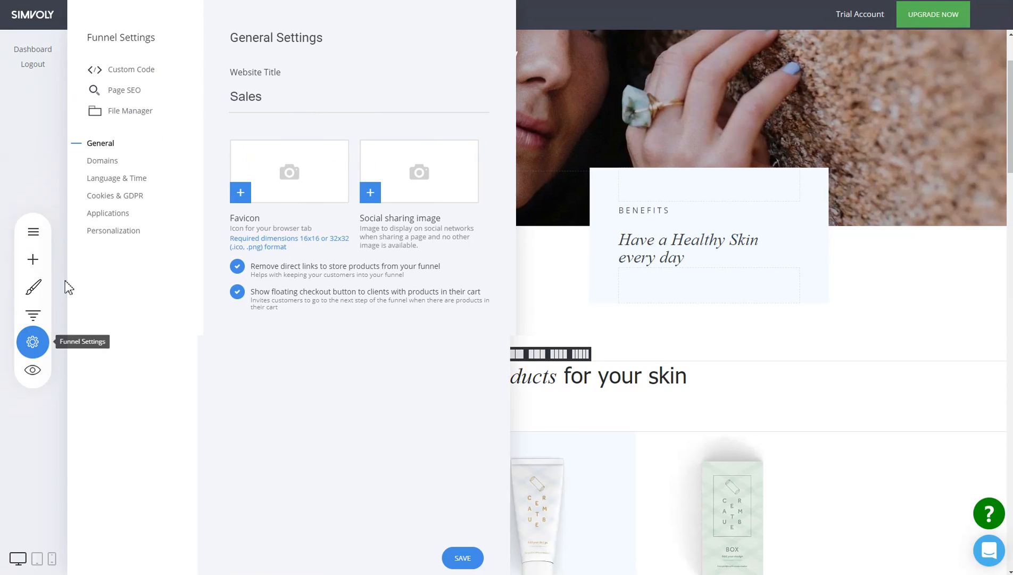
click(138, 238)
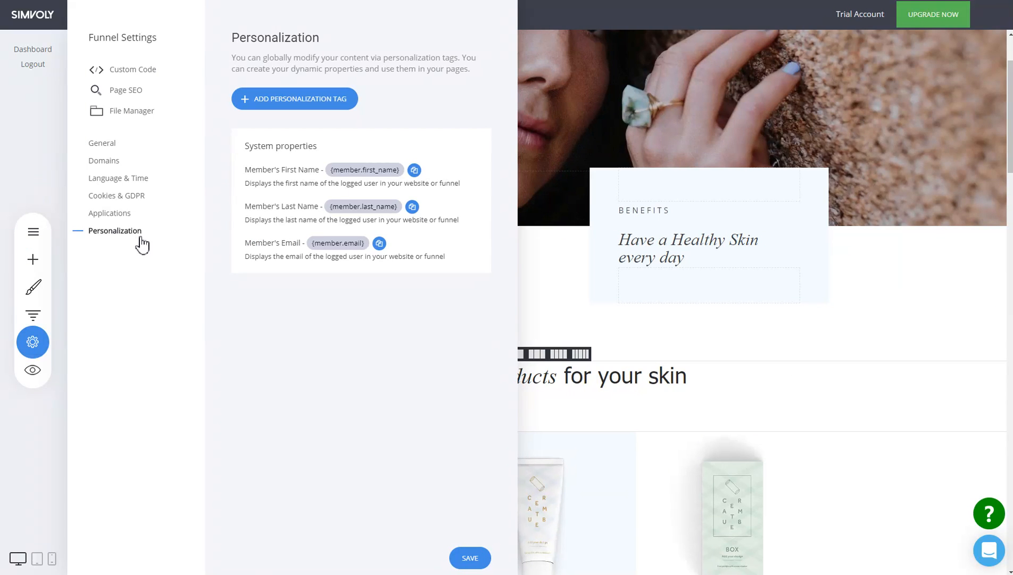
click(579, 283)
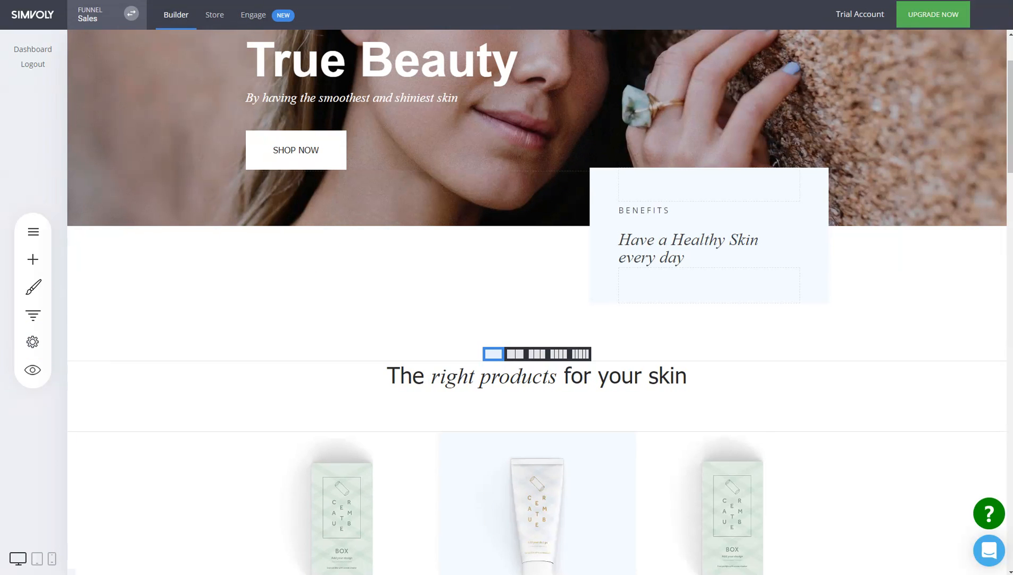
- Switch to the white-label Management Panel in the browser at manage.wldemo.site
click(33, 369)
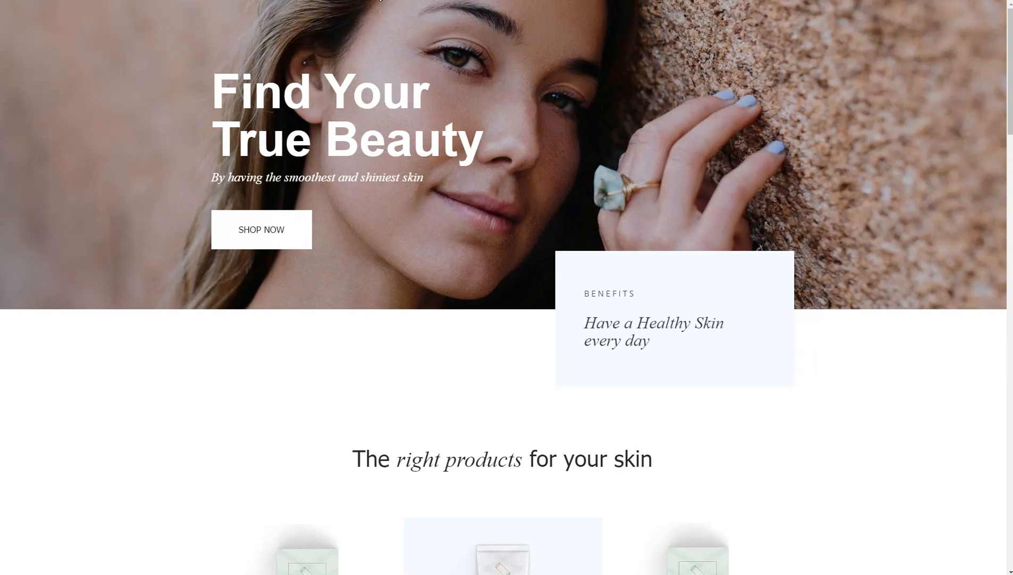
text(manage)
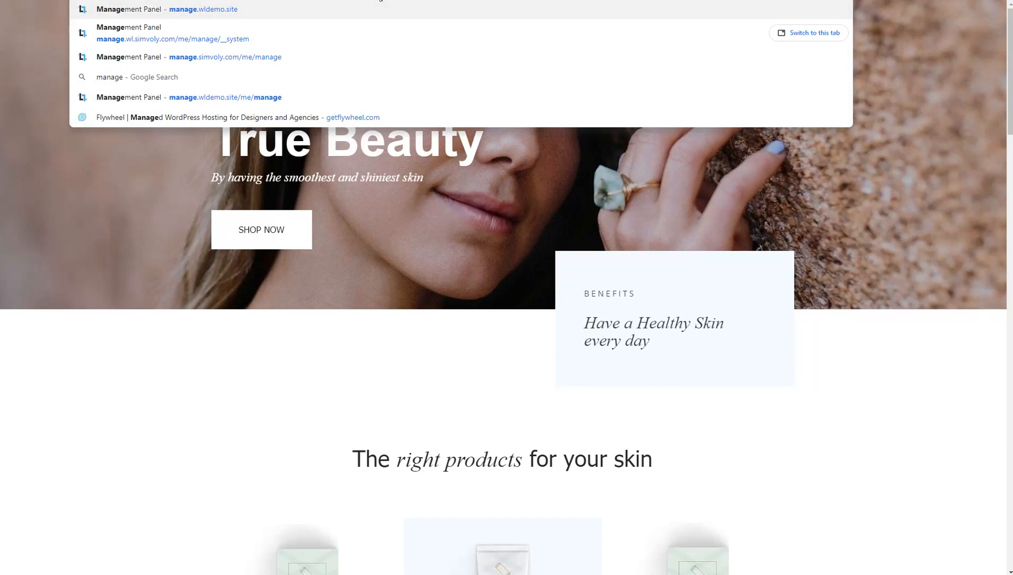
key(Return)
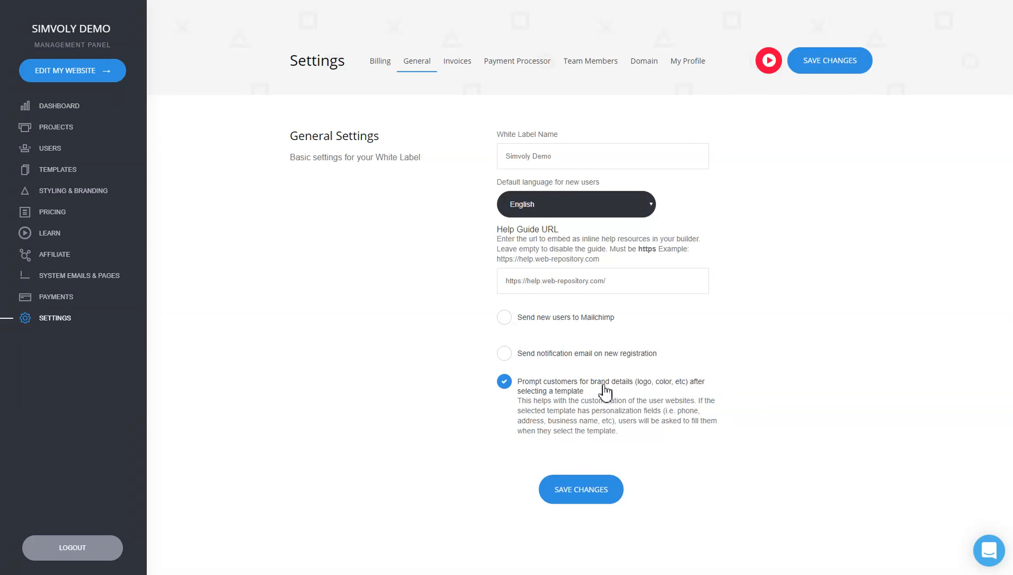
- Find the Dynamic website template among your own templates and open it for editing
click(68, 175)
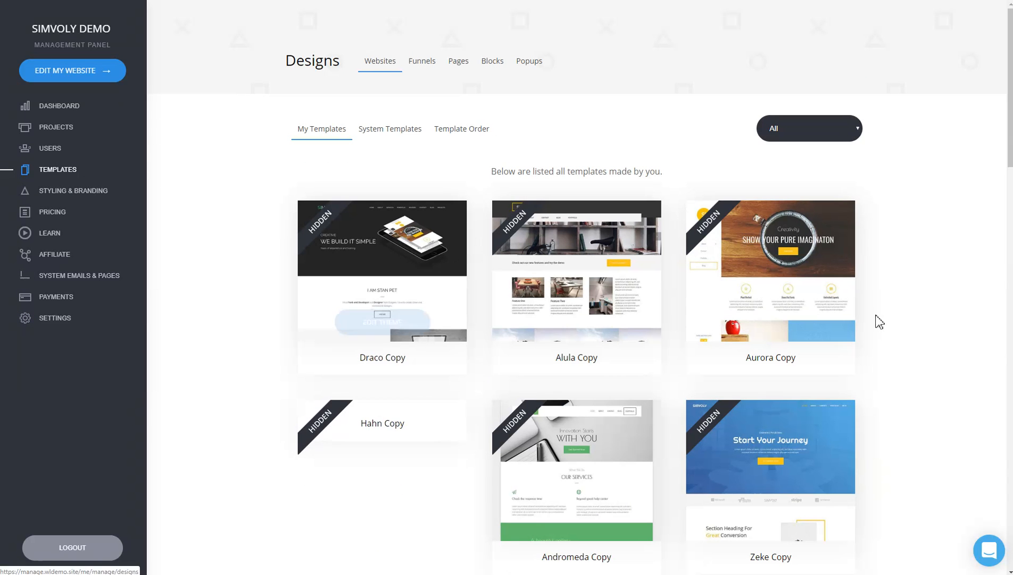
drag(1011, 139, 1003, 285)
scroll(907, 198, down, 20)
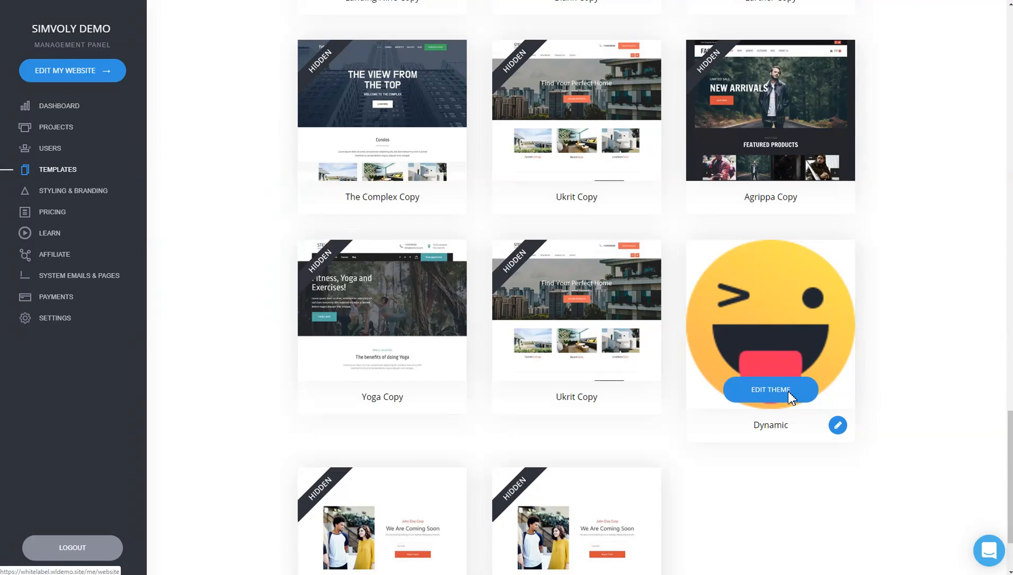
click(788, 390)
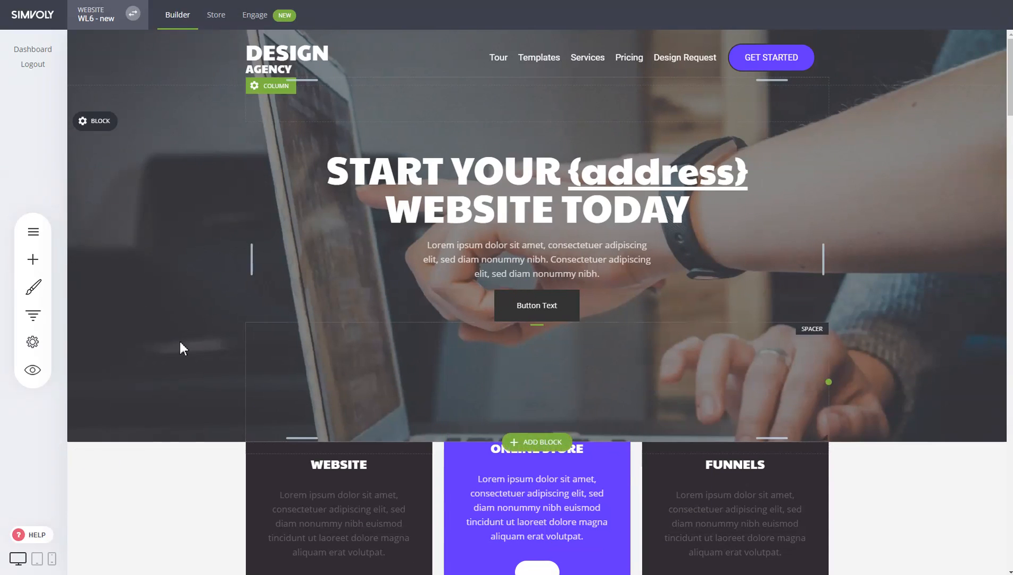
- Add a website personalization tag named Email with the description "How can people reach you?"
click(38, 343)
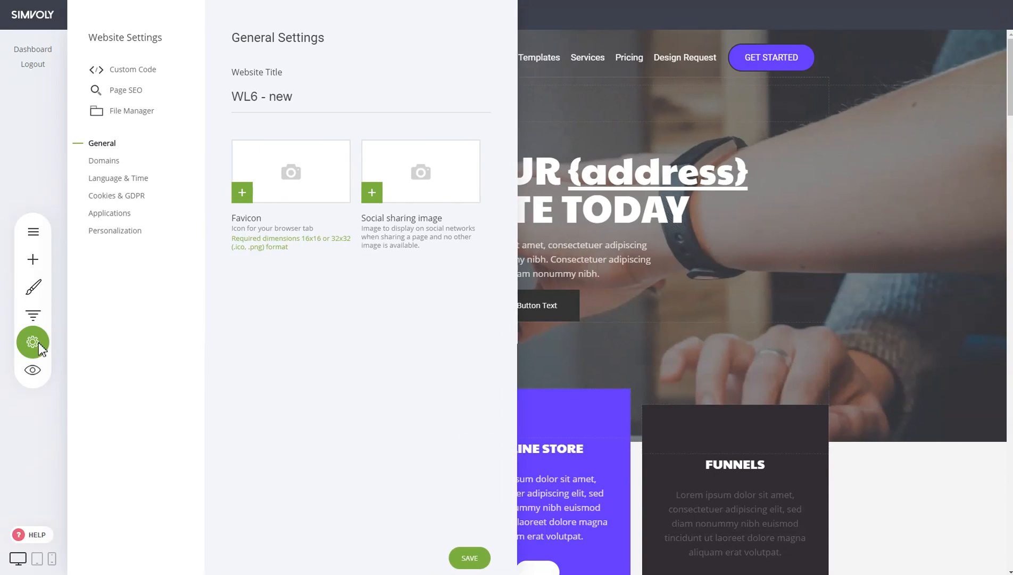
click(134, 234)
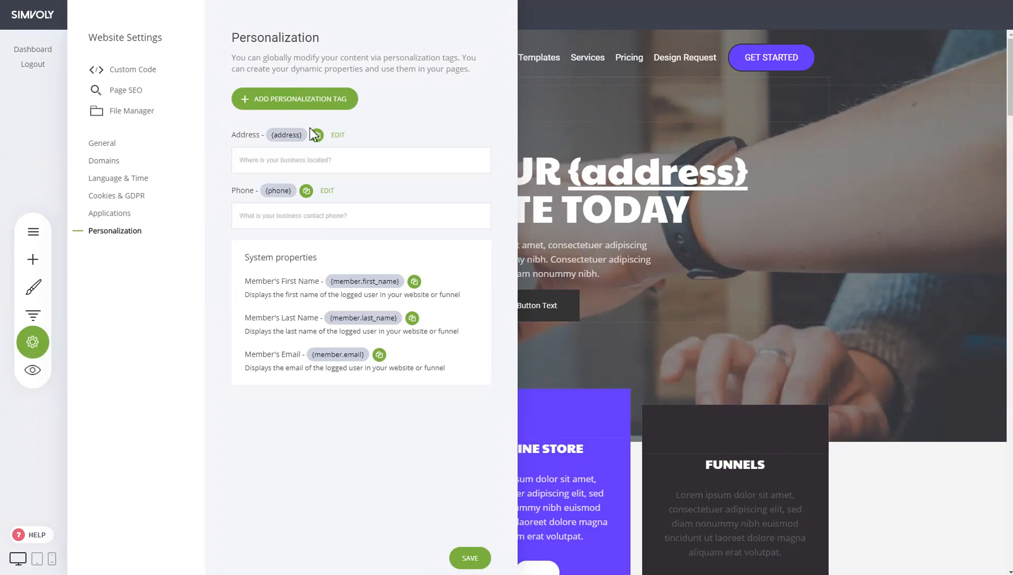
click(321, 96)
click(481, 132)
text(E)
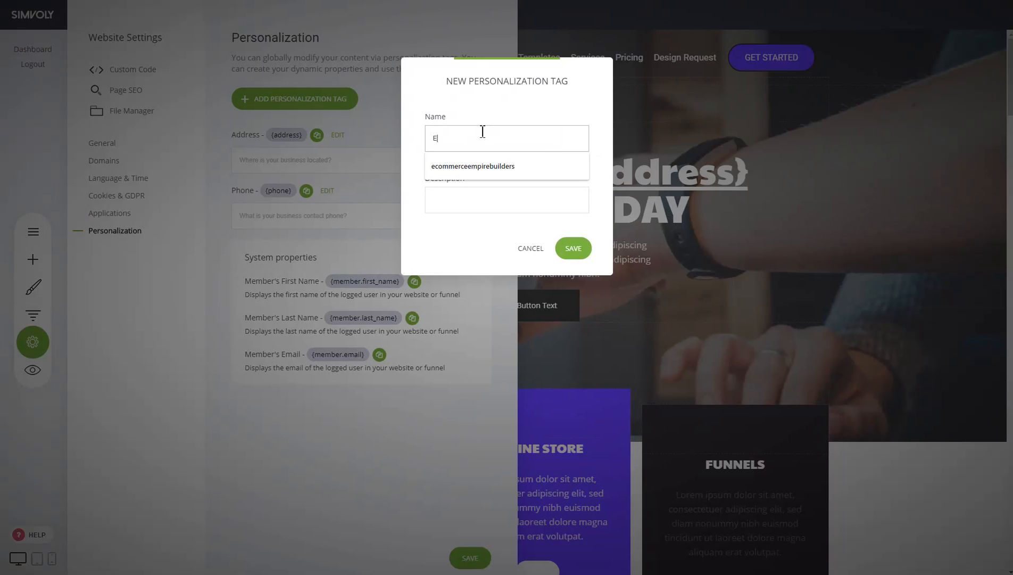
text(mailHow can people reach you?)
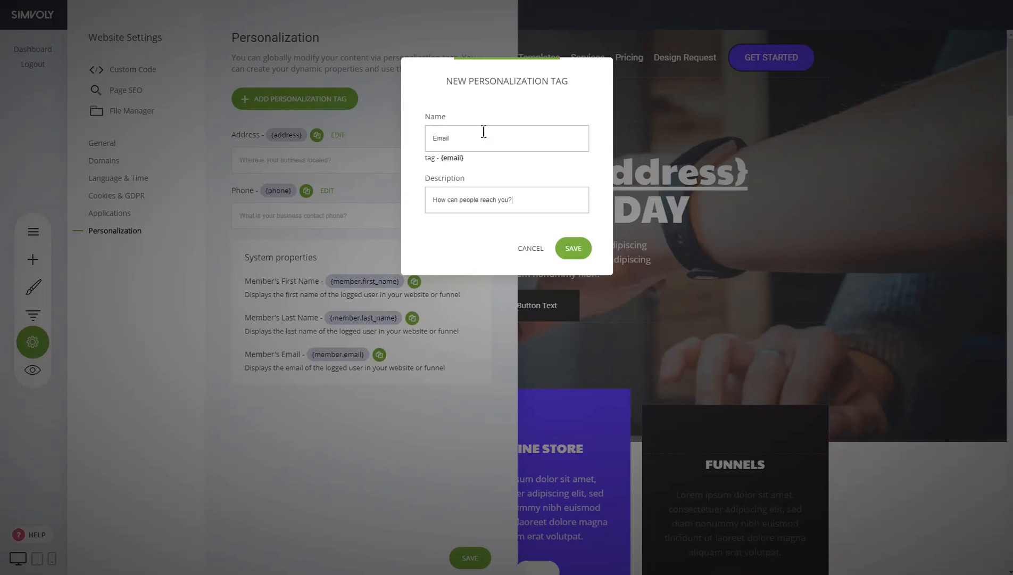
click(577, 249)
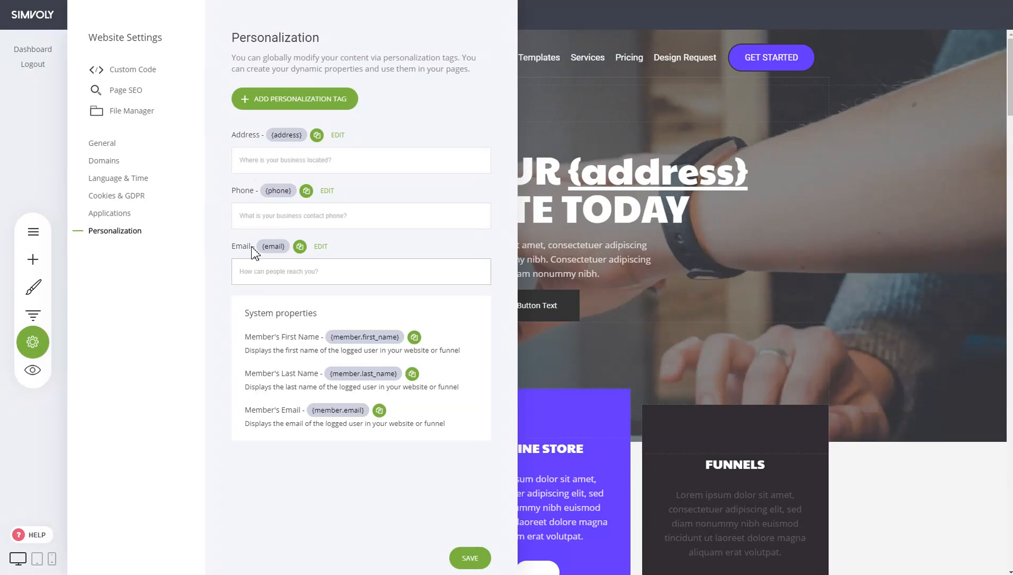
- Copy the {email} tag to the clipboard and save the personalization settings
click(301, 246)
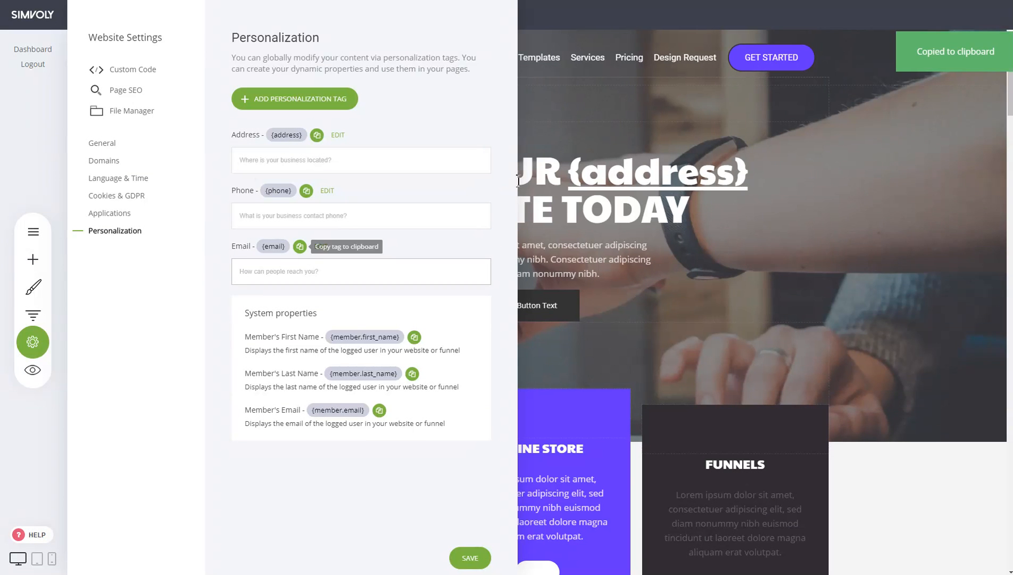
click(709, 302)
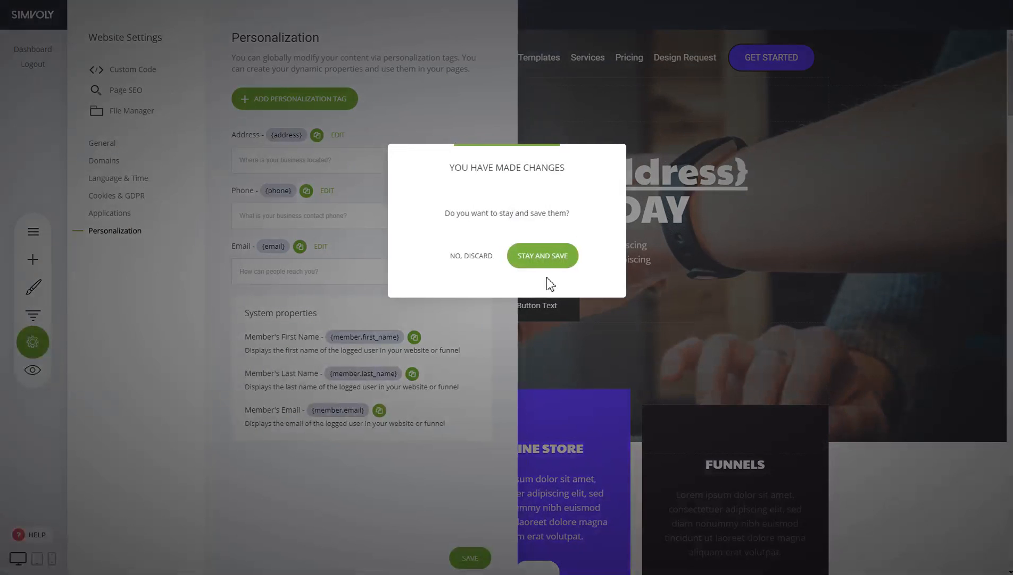
click(543, 257)
click(472, 558)
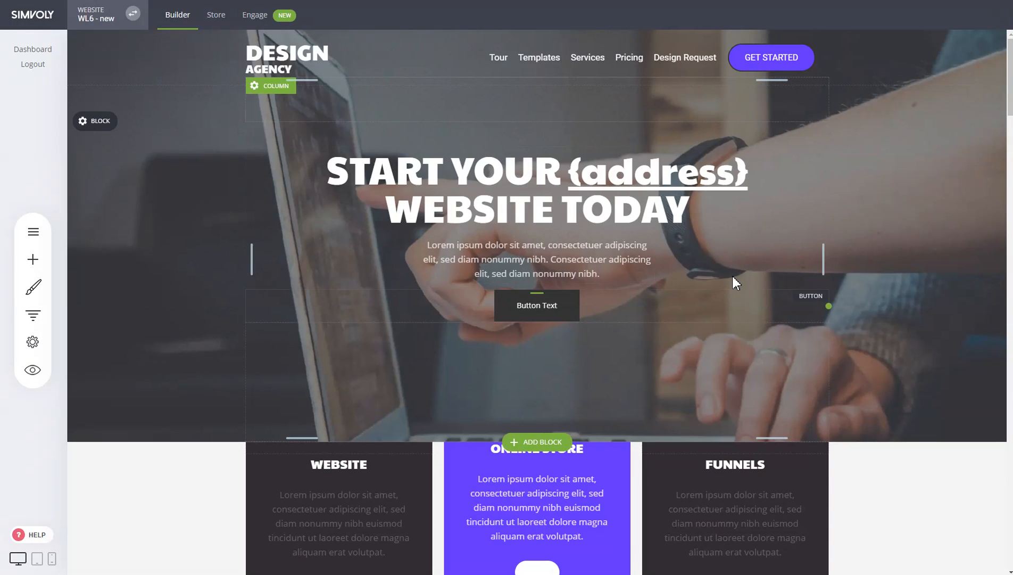
- Examine how the {address} tag is used in the hero heading
click(751, 179)
drag(750, 179, 566, 178)
click(642, 209)
- Set the hero button's link to the Email type with {email} as the address
click(556, 289)
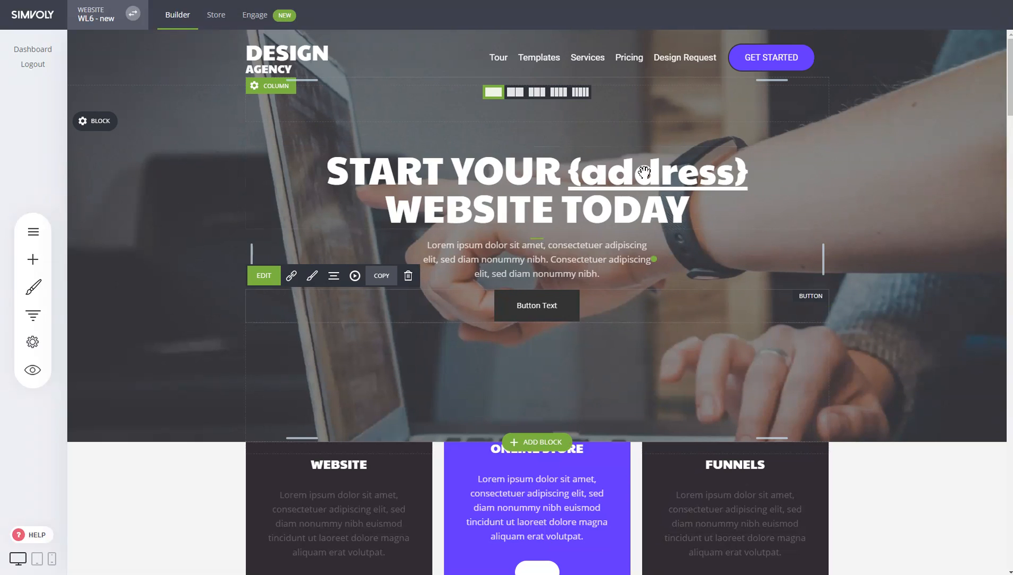
click(567, 308)
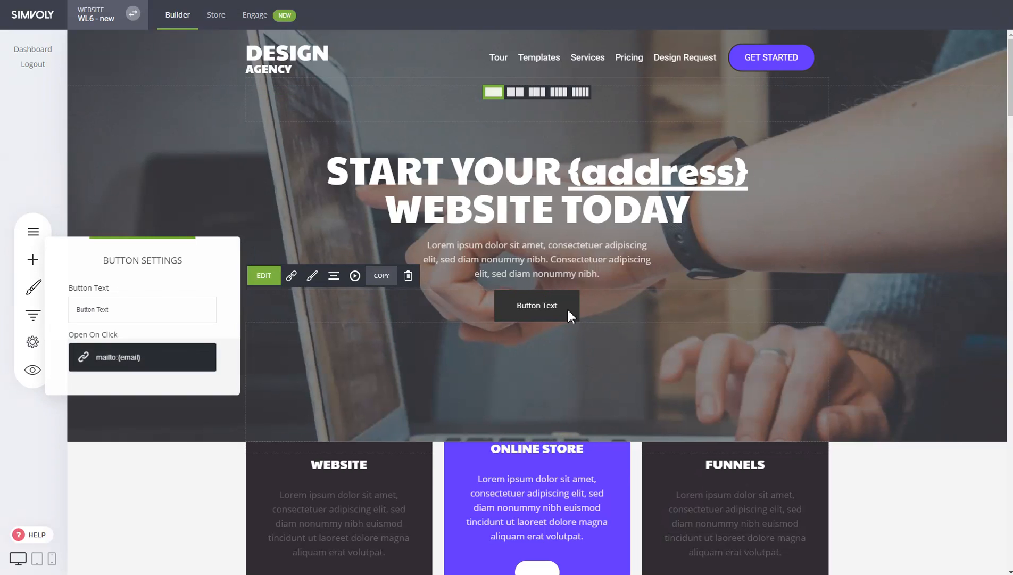
click(143, 366)
click(505, 185)
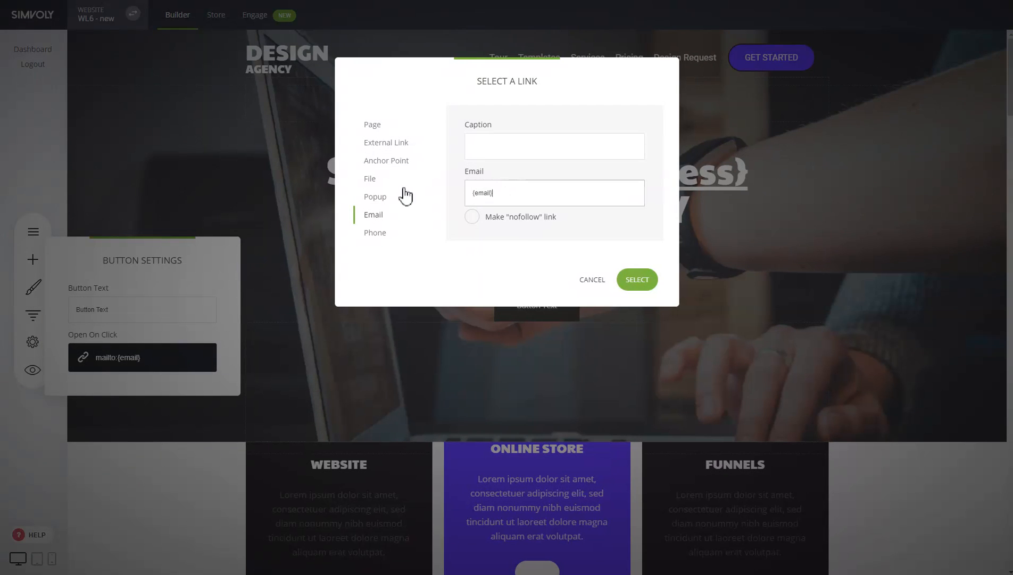
click(389, 235)
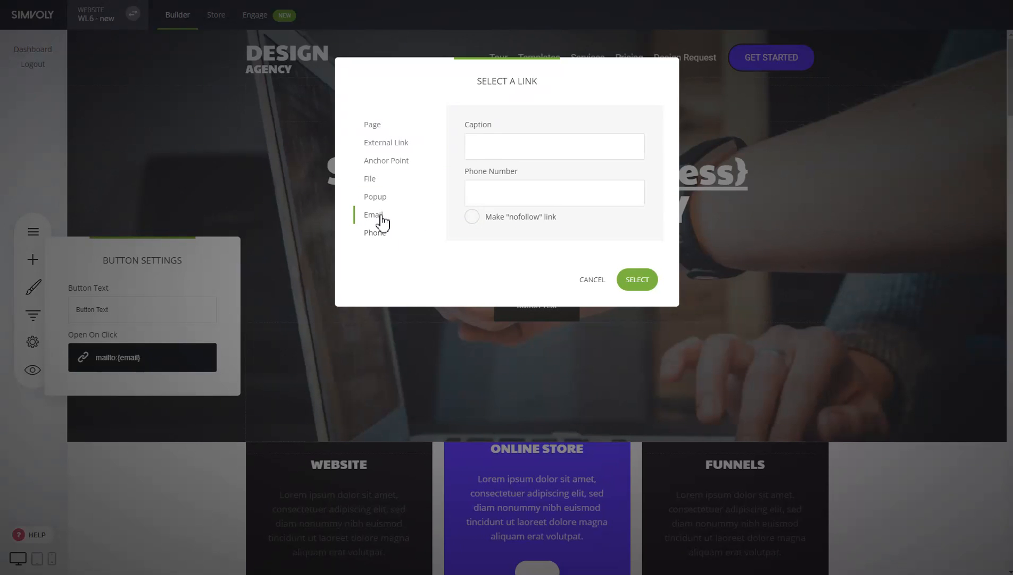
click(381, 218)
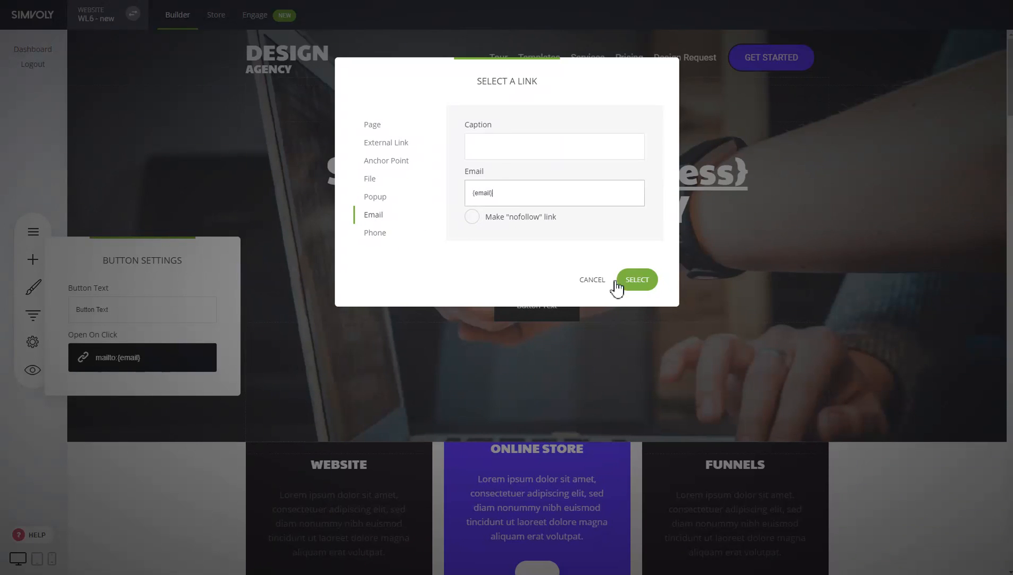
click(634, 280)
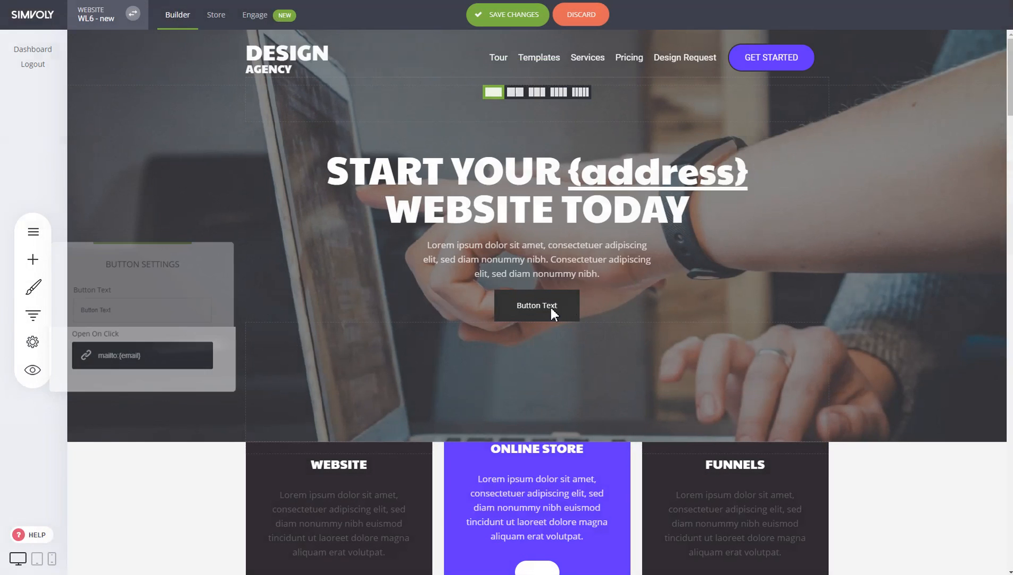
- Change the hero button's text to CALL NOW
triple_click(147, 312)
text(CALL NOW)
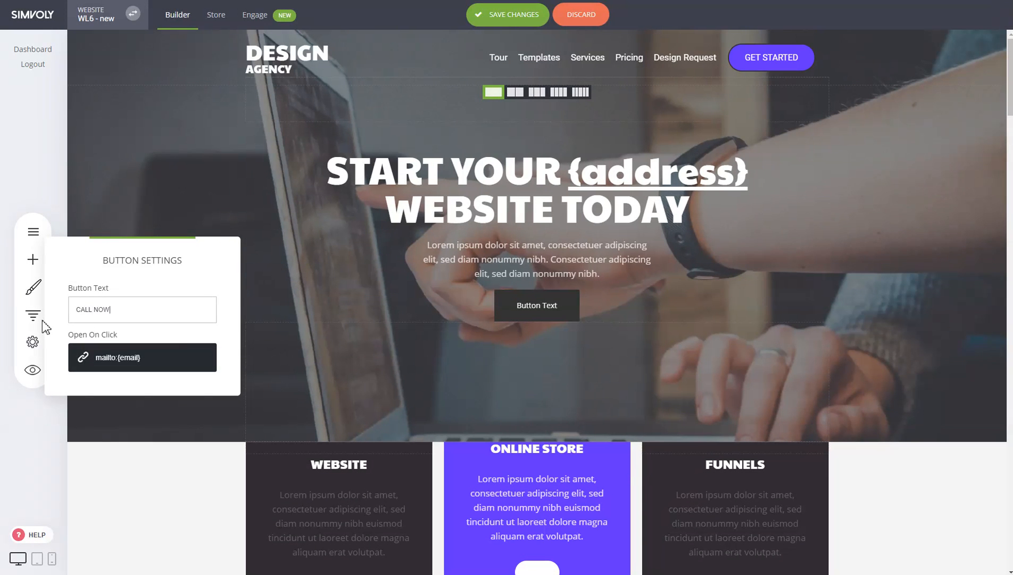
click(686, 279)
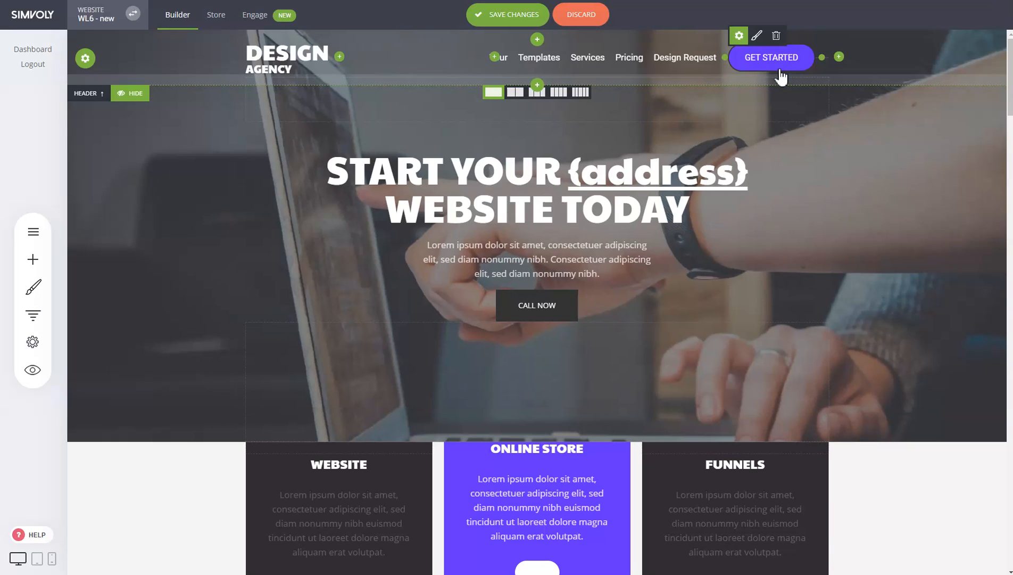
- Set the border size of the header's GET STARTED button to 0 px
click(758, 39)
drag(419, 326, 407, 327)
click(700, 164)
click(763, 36)
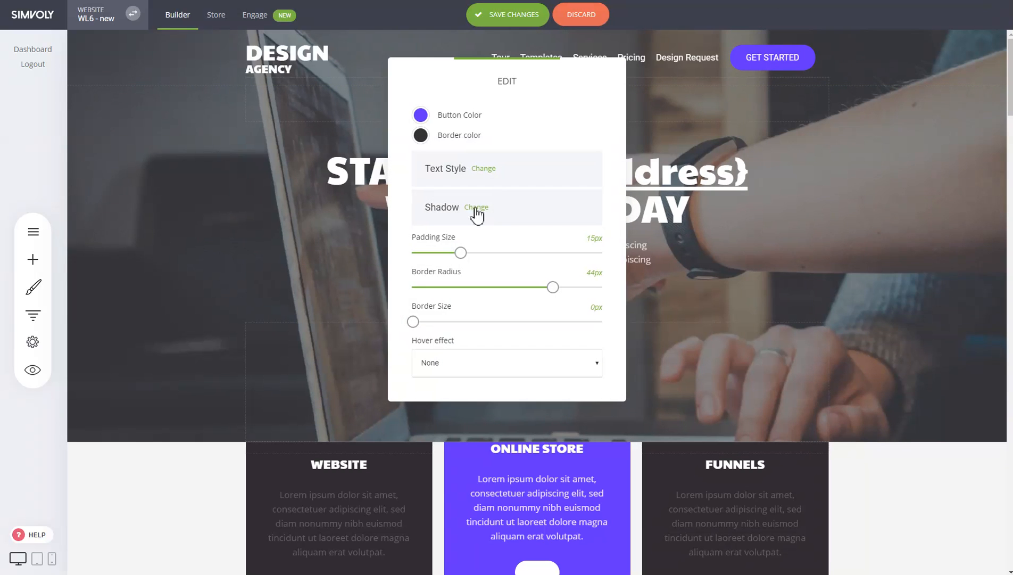
click(745, 58)
- Change the text of the header's GET STARTED button to CALL NOW
click(739, 37)
drag(518, 139, 395, 143)
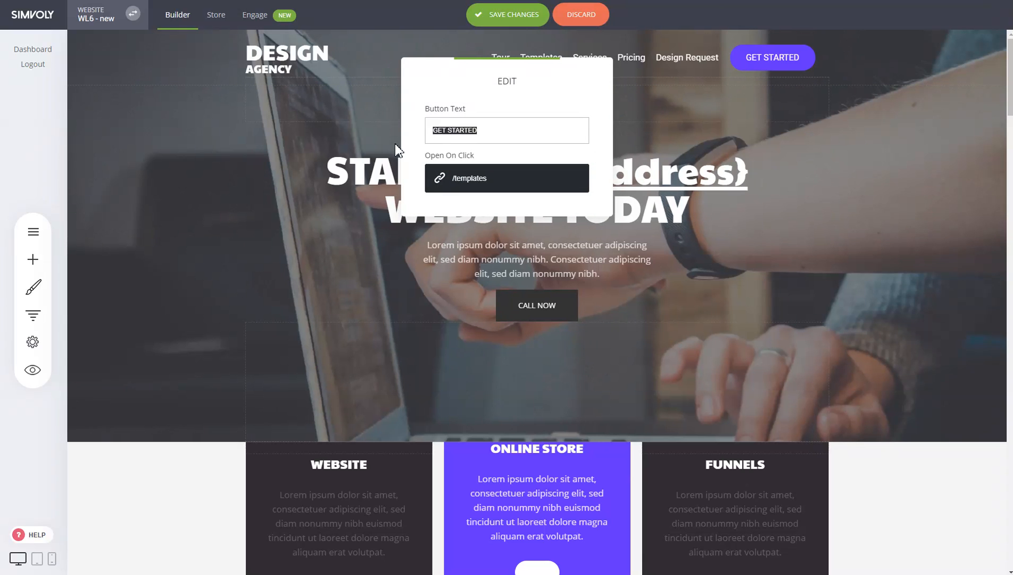
text(CALL NOW)
- Set the header button's link to the Phone type with {phone} as the phone number
click(506, 178)
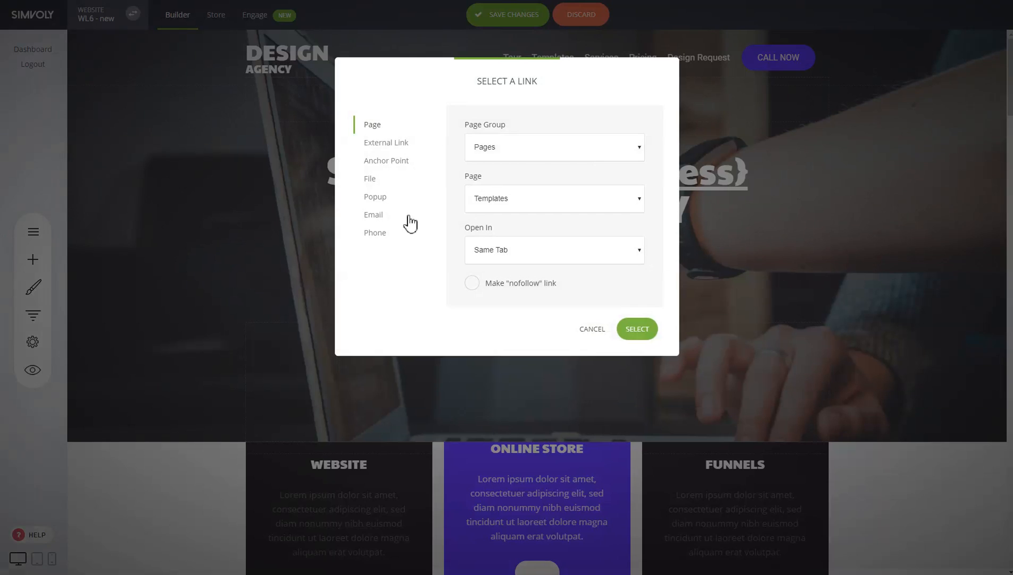
click(375, 235)
click(534, 200)
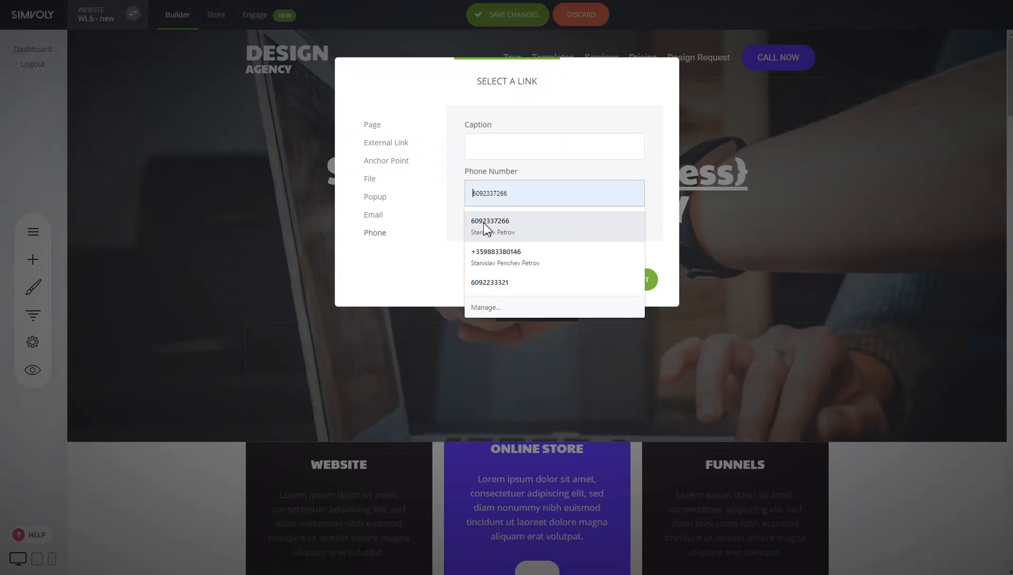
text({phone)
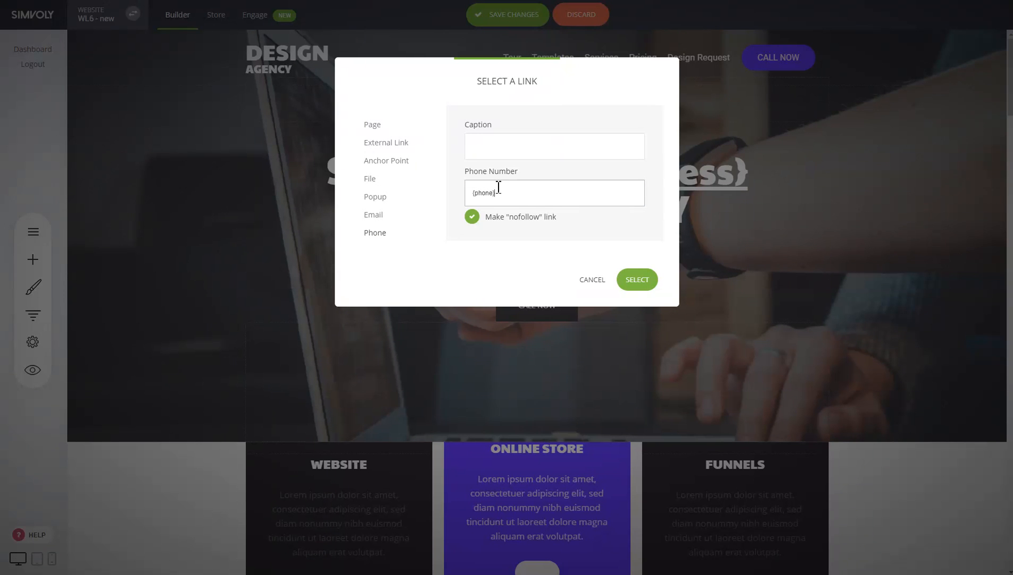
click(622, 280)
- Change the hero button's text to EMAIL NOW and save the page changes
click(540, 312)
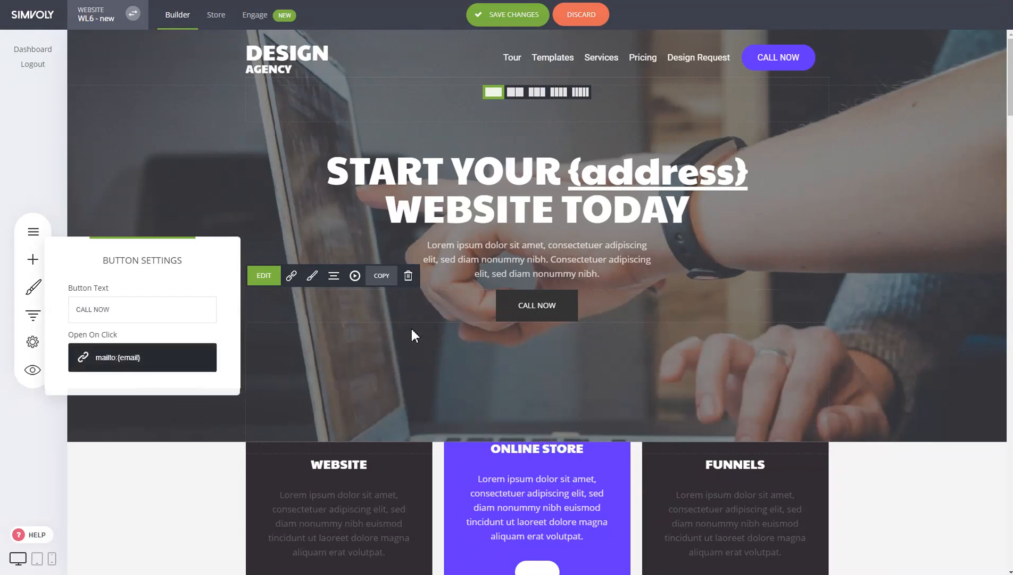
drag(171, 319, 5, 327)
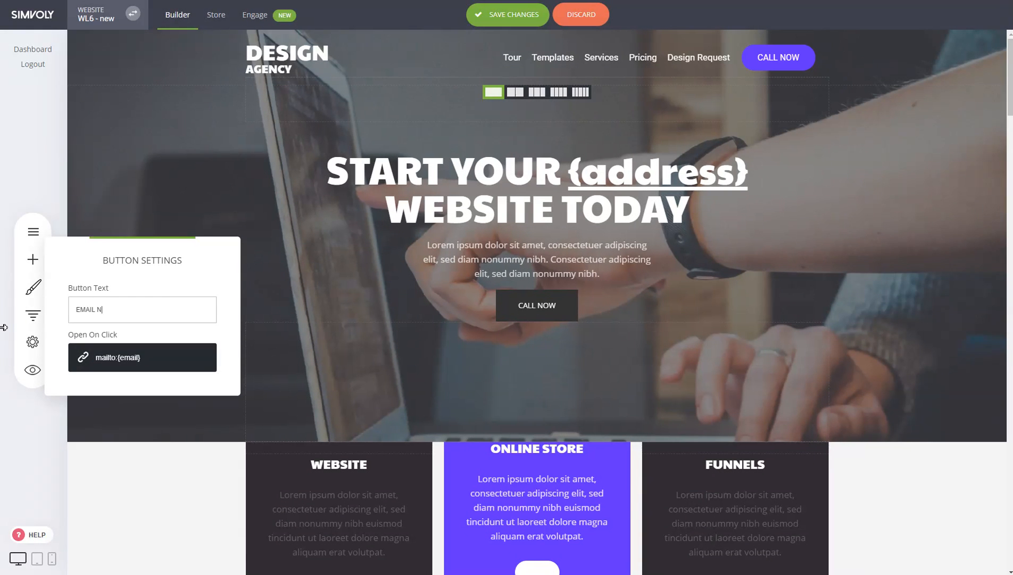
click(694, 277)
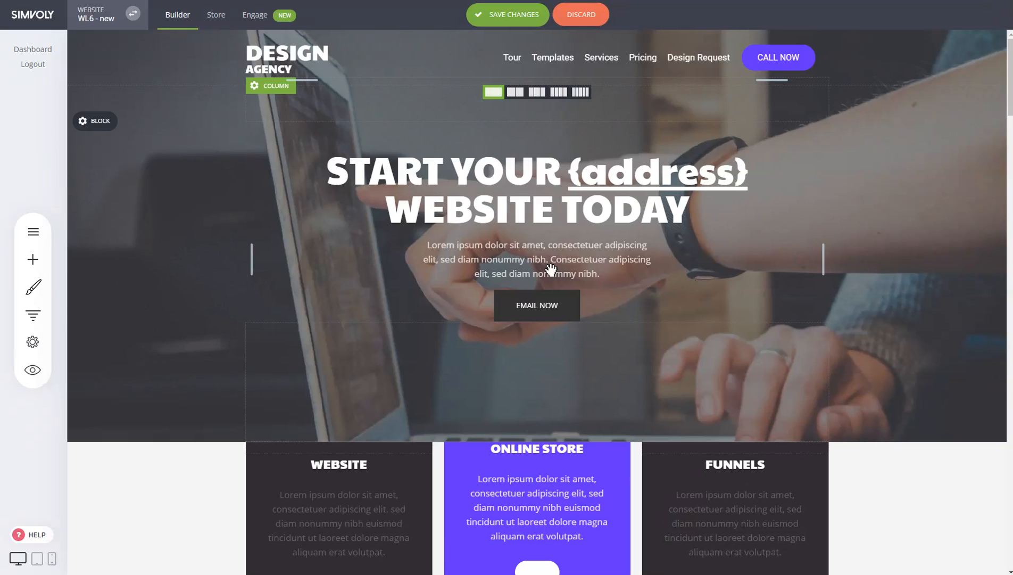
click(534, 19)
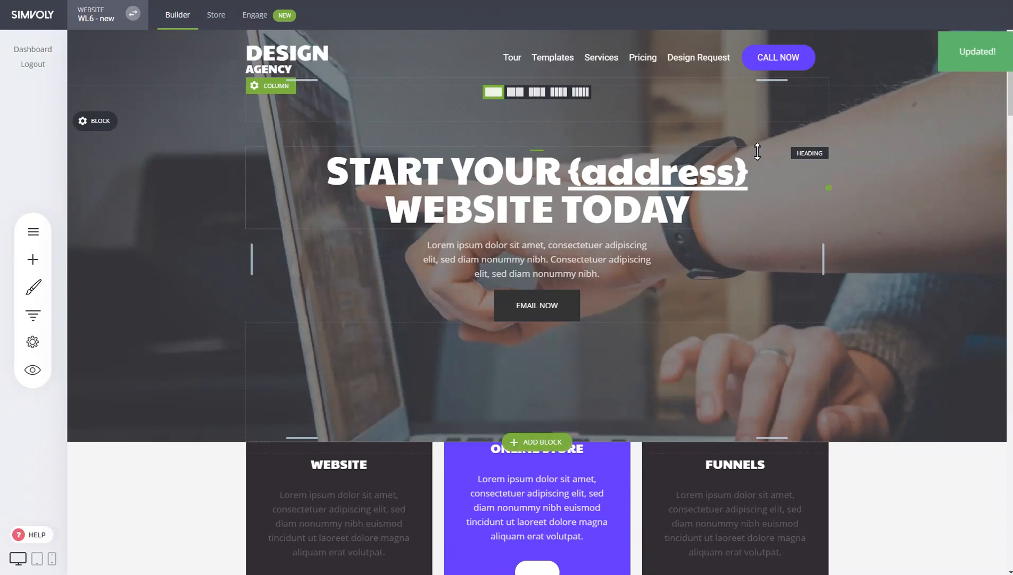
- Copy the {address} tag from the website's personalization settings
click(33, 340)
click(109, 230)
click(838, 267)
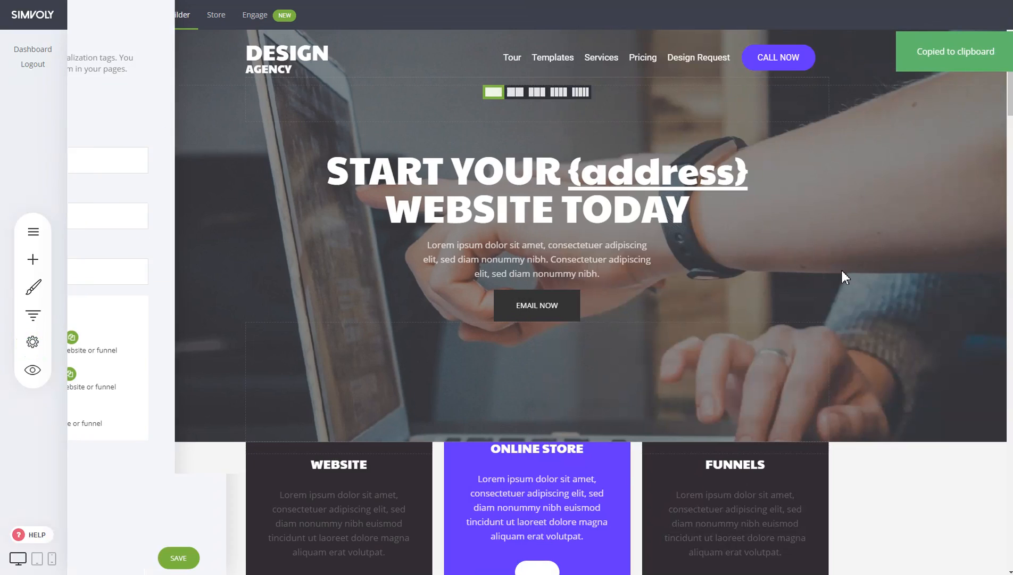
- Delete the broken map widget from the block above Contact Us
scroll(873, 303, down, 10)
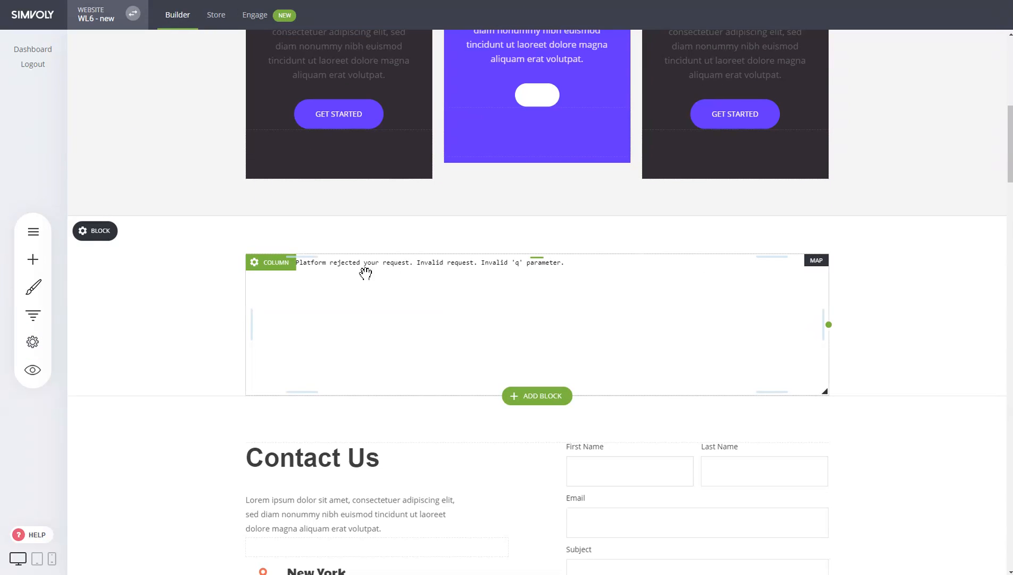
click(388, 272)
click(344, 240)
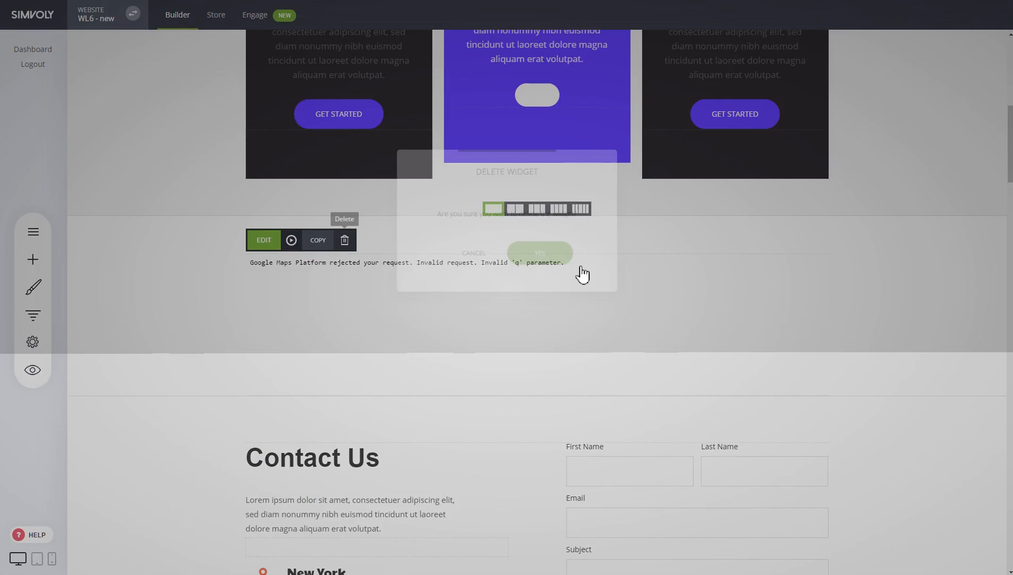
click(543, 255)
- Add a Map widget to the empty block above Contact Us and set its location to {address}
click(33, 259)
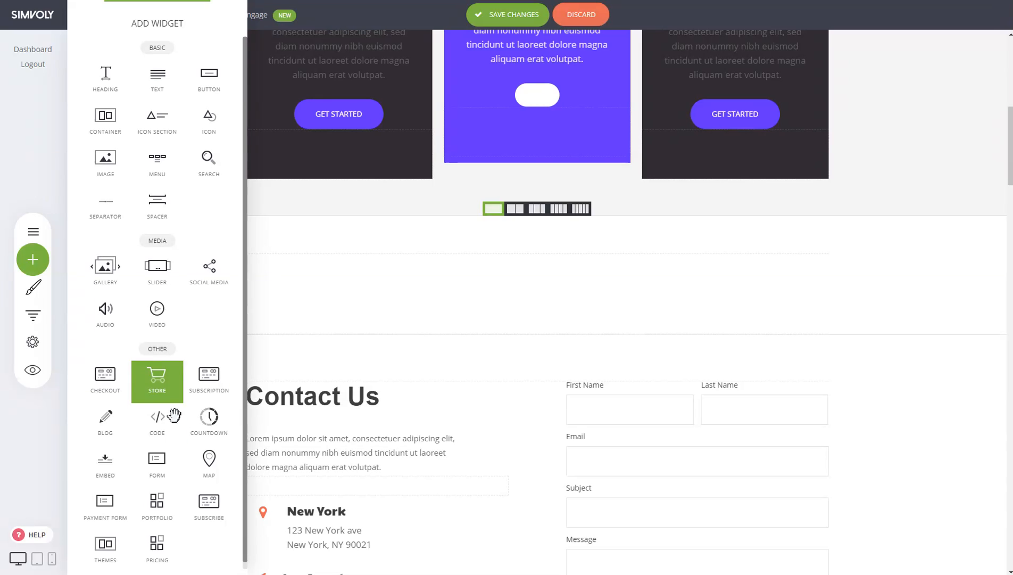
drag(525, 319, 666, 263)
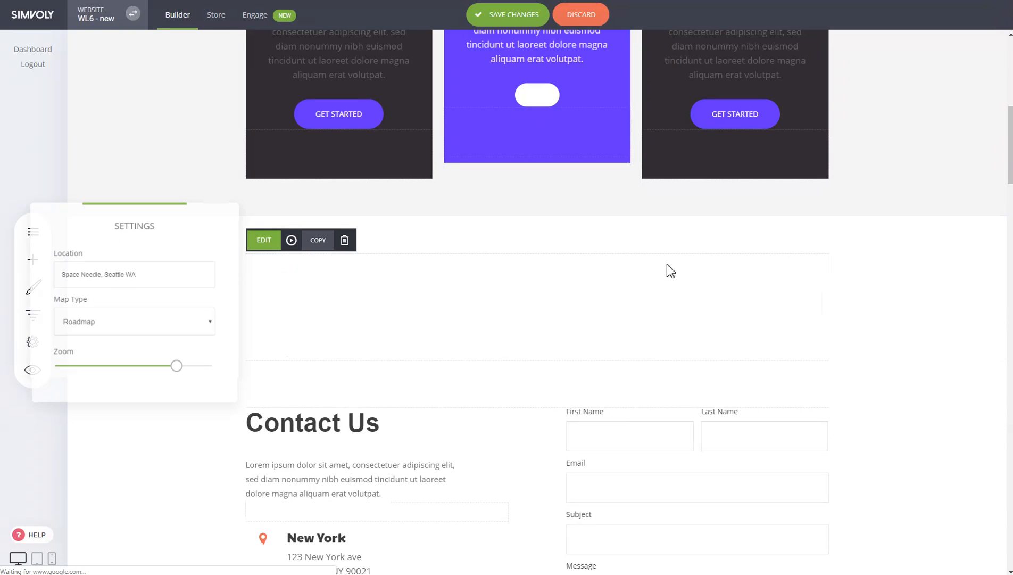
drag(176, 280, 60, 271)
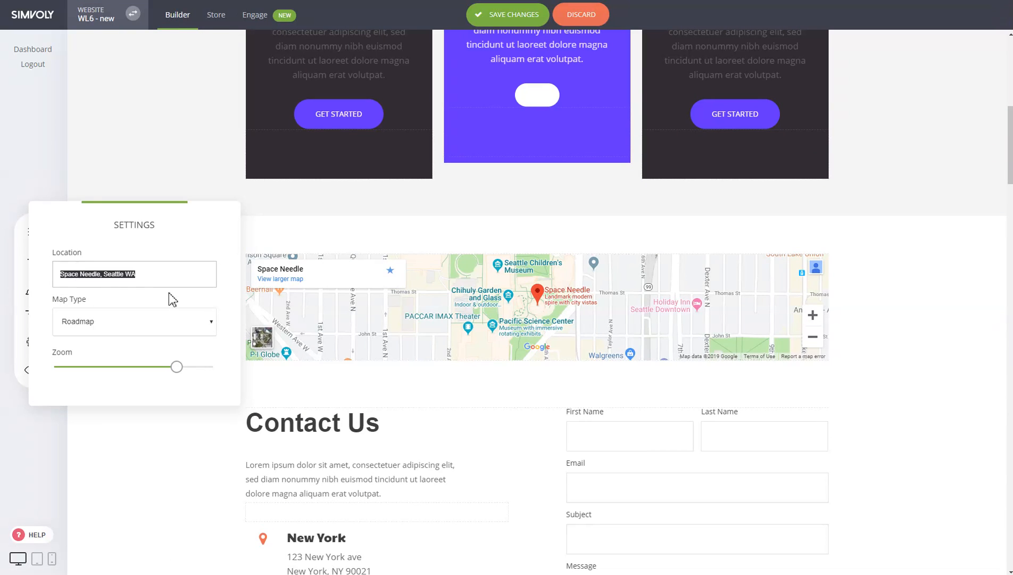
key(ctrl+v)
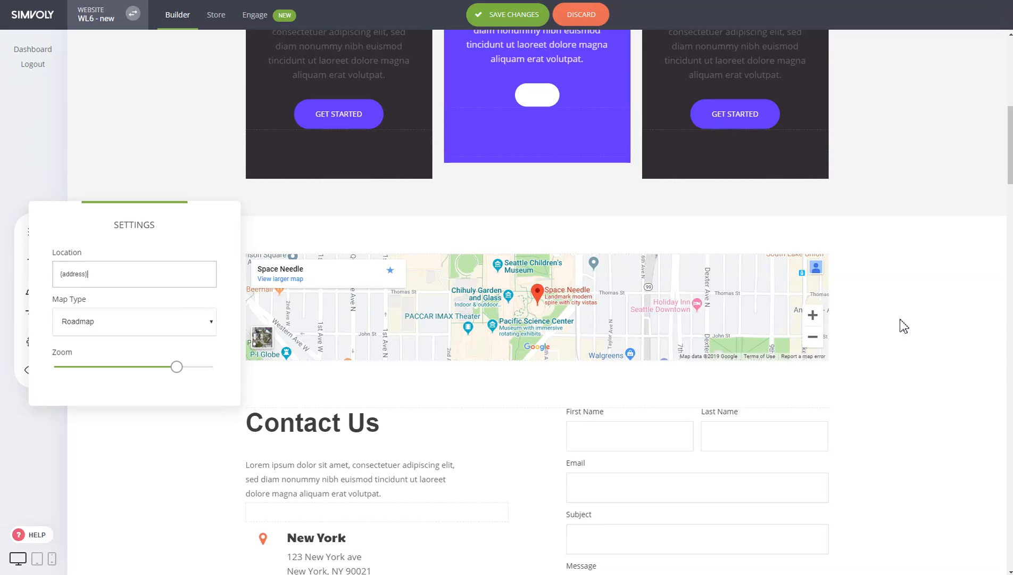
click(902, 318)
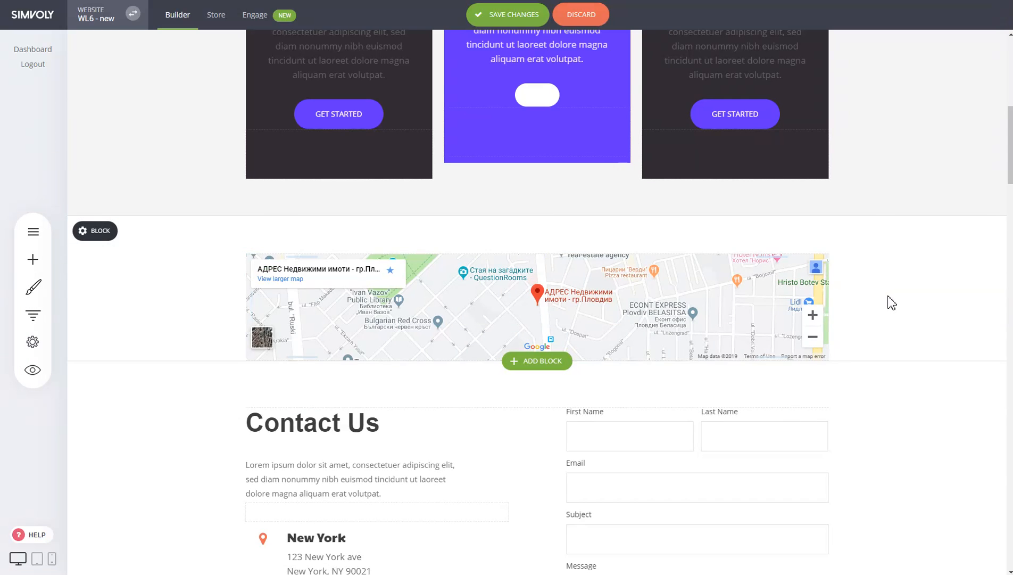
- Change the hero button's text to EMAIL NOW - {email} and save the page changes
scroll(890, 302, up, 9)
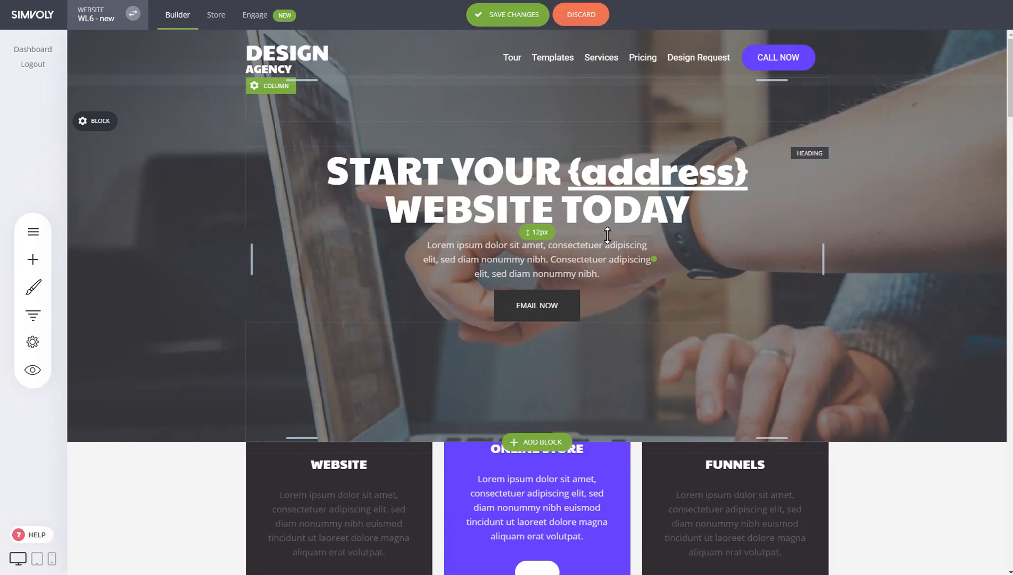
click(619, 274)
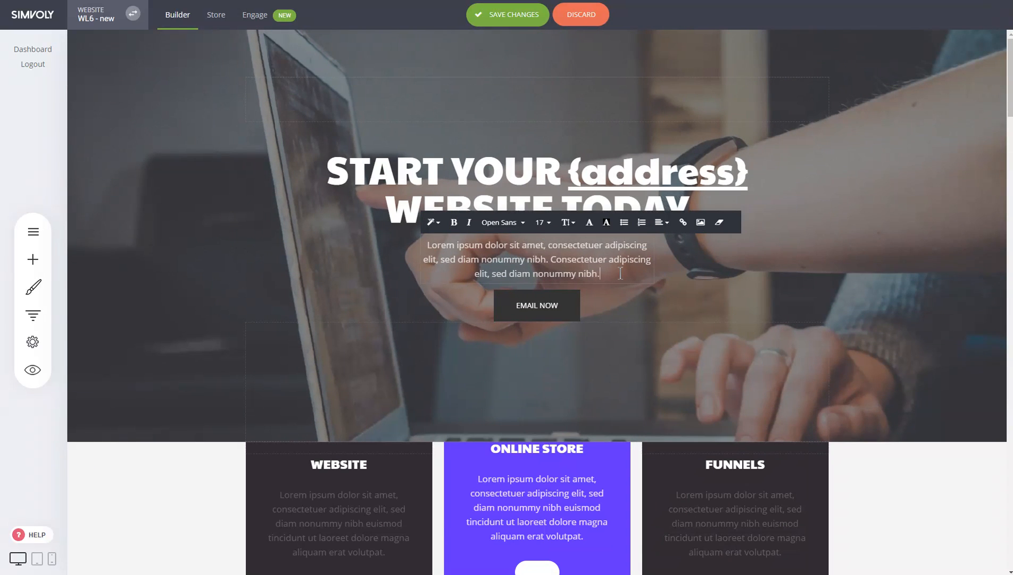
click(565, 311)
click(264, 275)
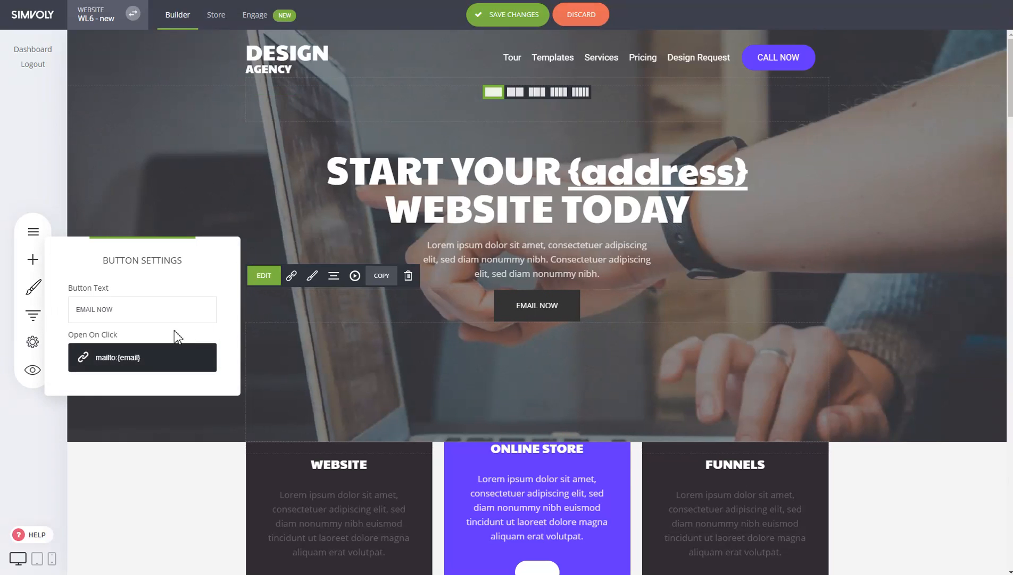
click(156, 313)
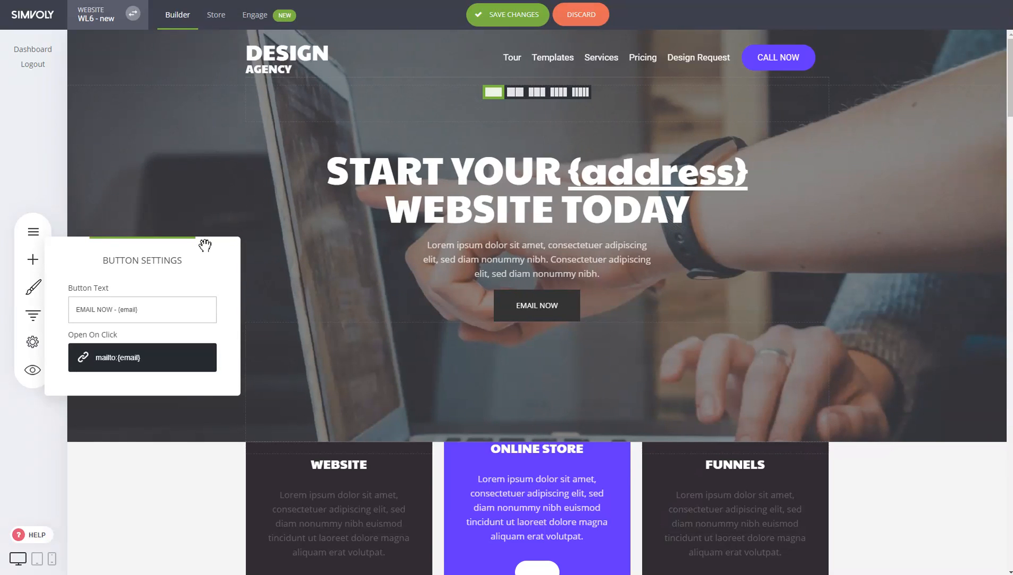
click(651, 285)
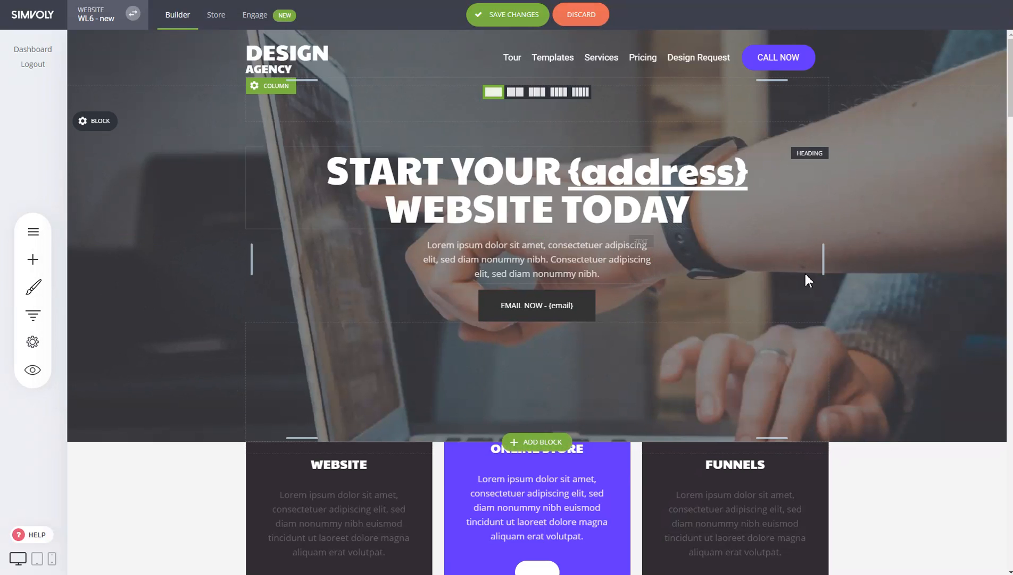
click(502, 20)
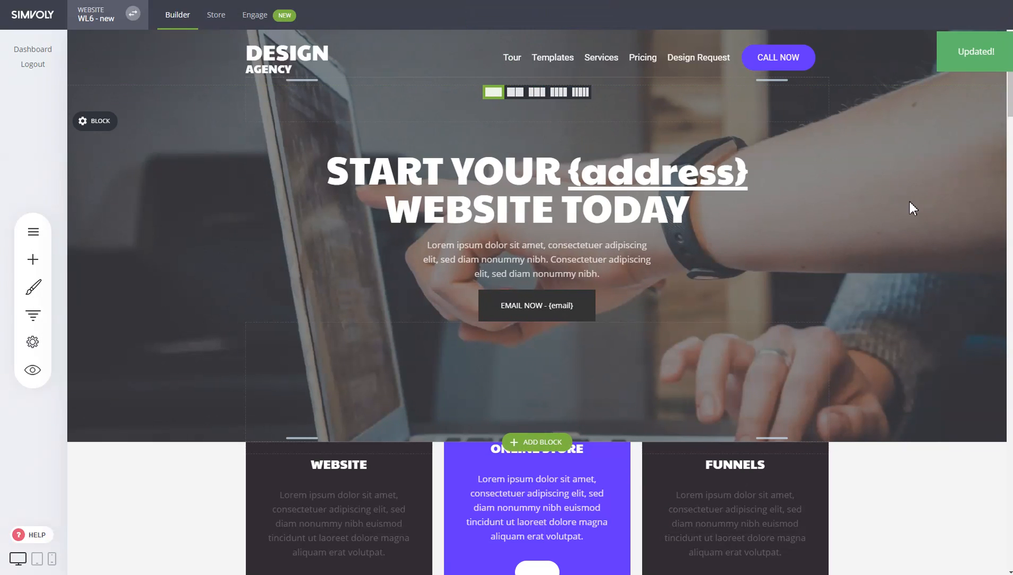
- Review the address, phone, email and member tags in the website's personalization settings
click(33, 342)
click(116, 230)
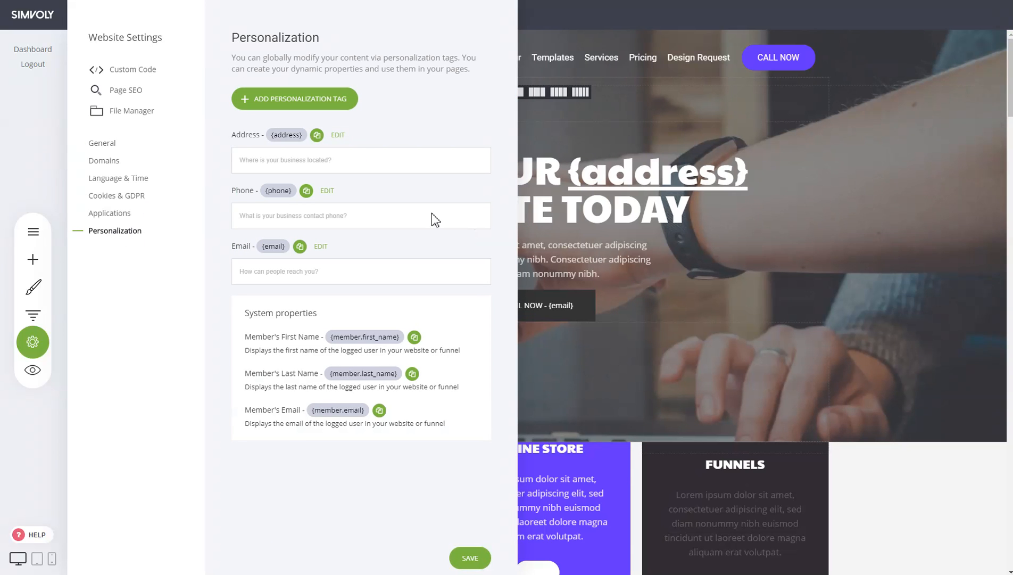
click(668, 190)
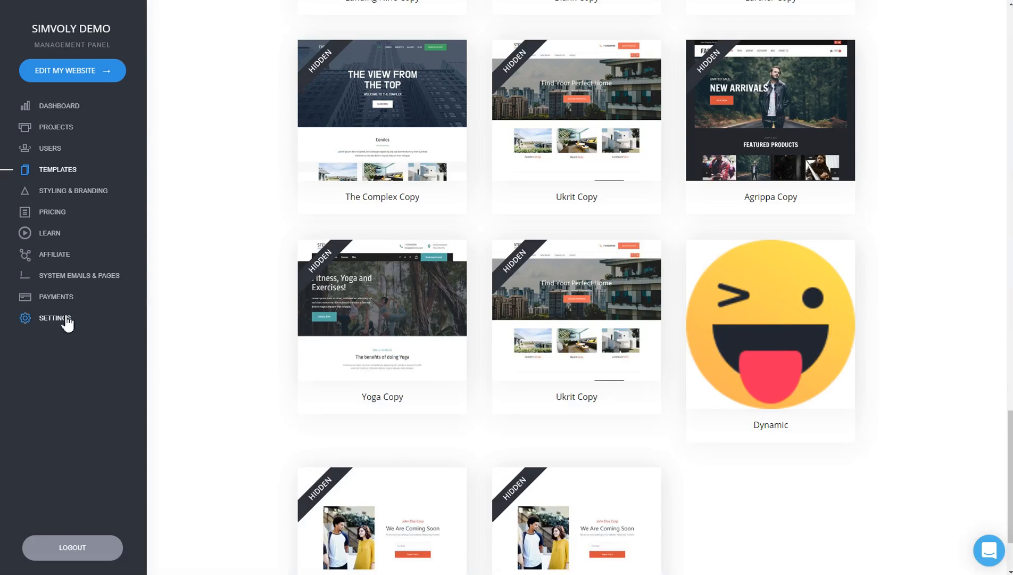
- Look through the settings page of the white-label management panel
click(63, 317)
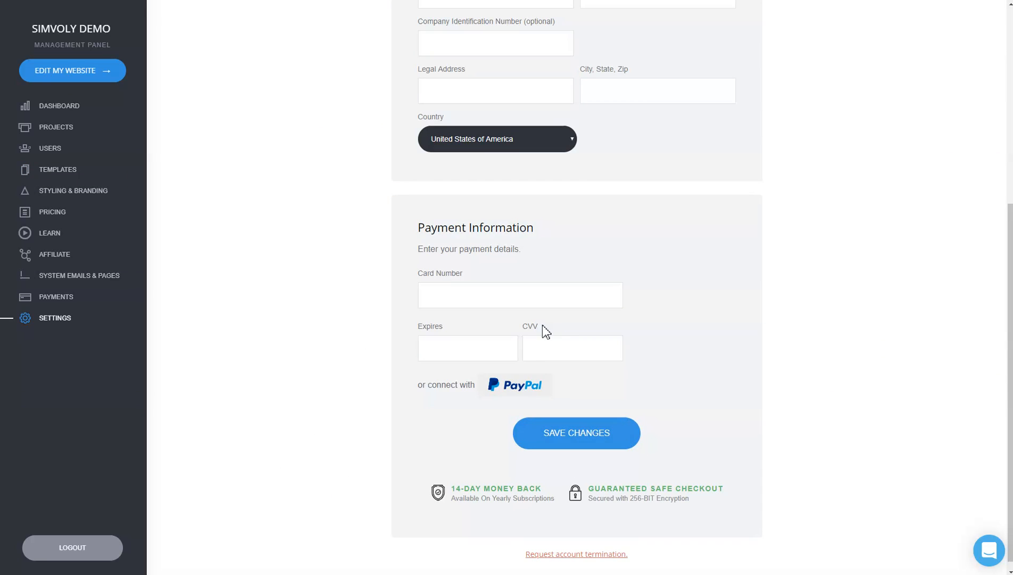
scroll(266, 170, up, 6)
click(416, 61)
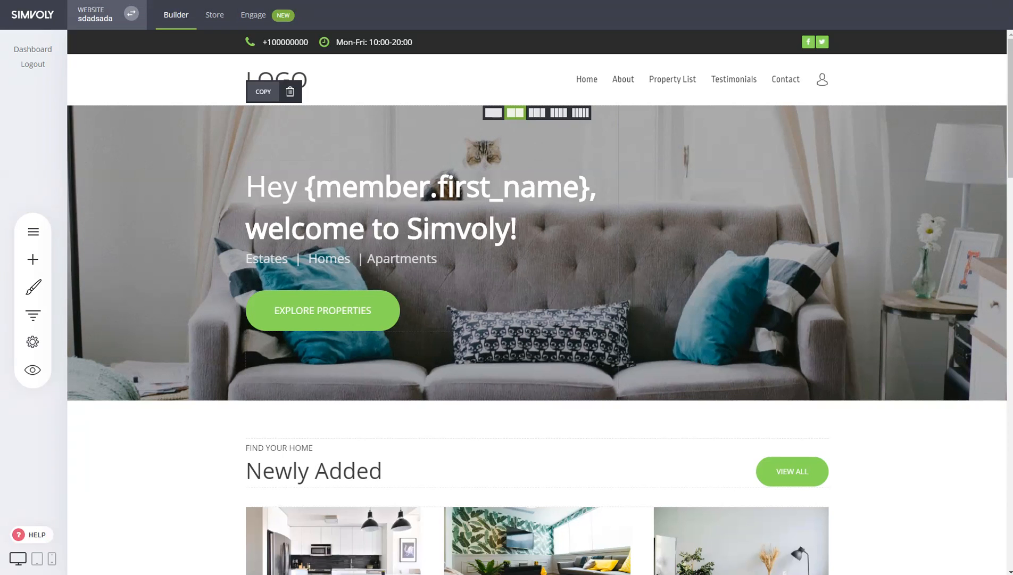
- Create another website from the Websites list of the account's projects
click(131, 21)
click(252, 67)
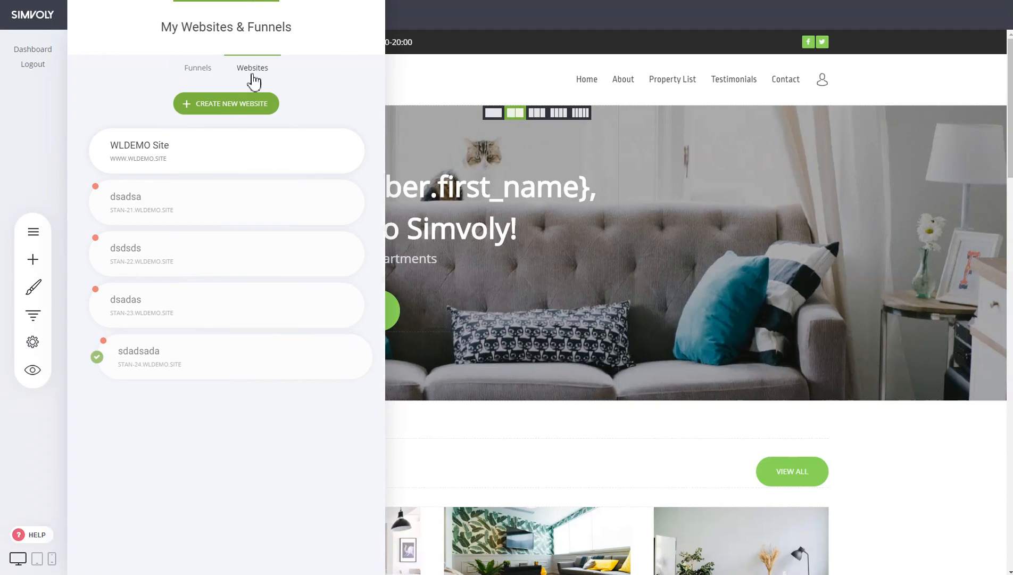
click(242, 107)
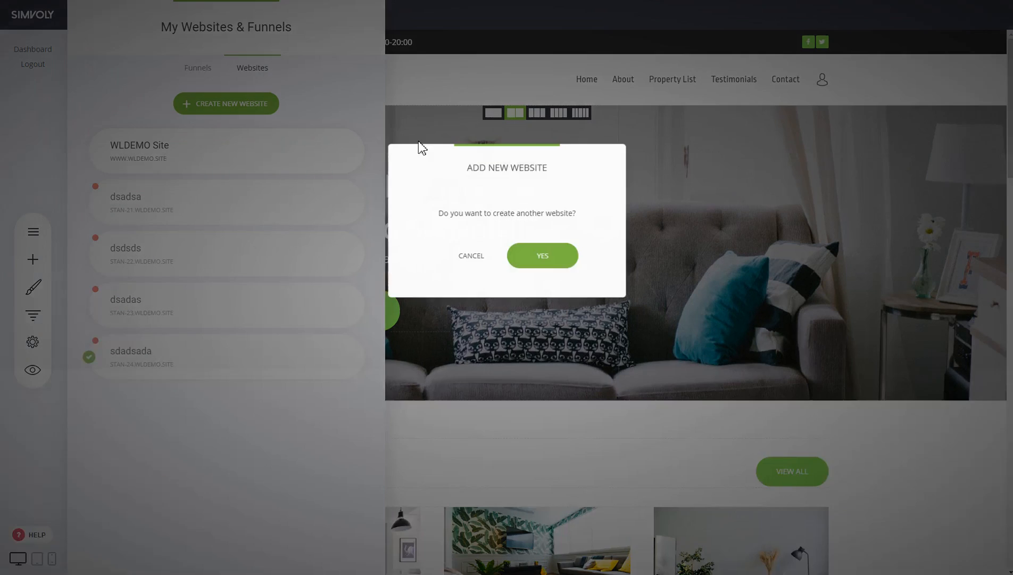
click(547, 258)
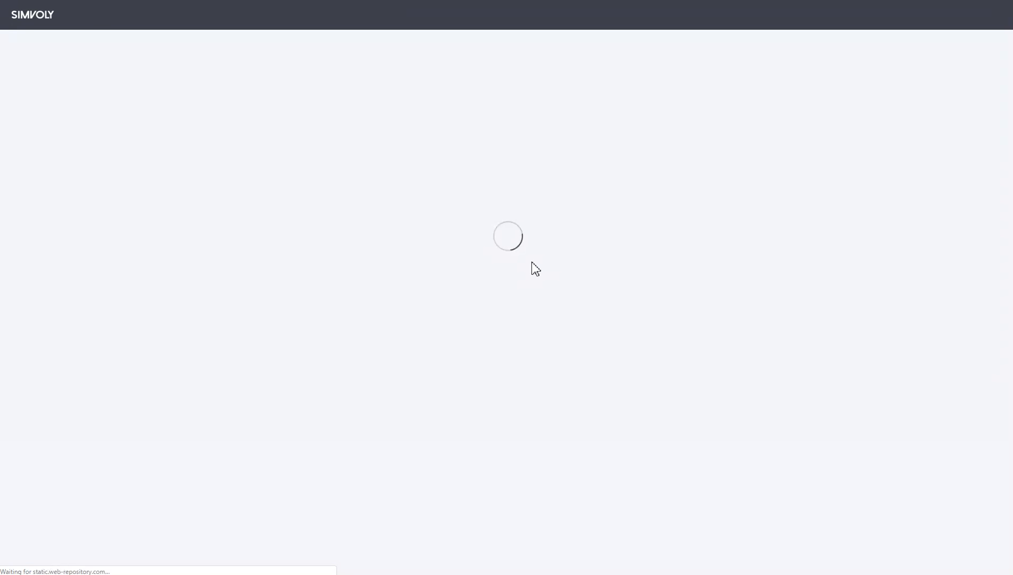
- Preview the Design Agency template from the Website template category
click(494, 138)
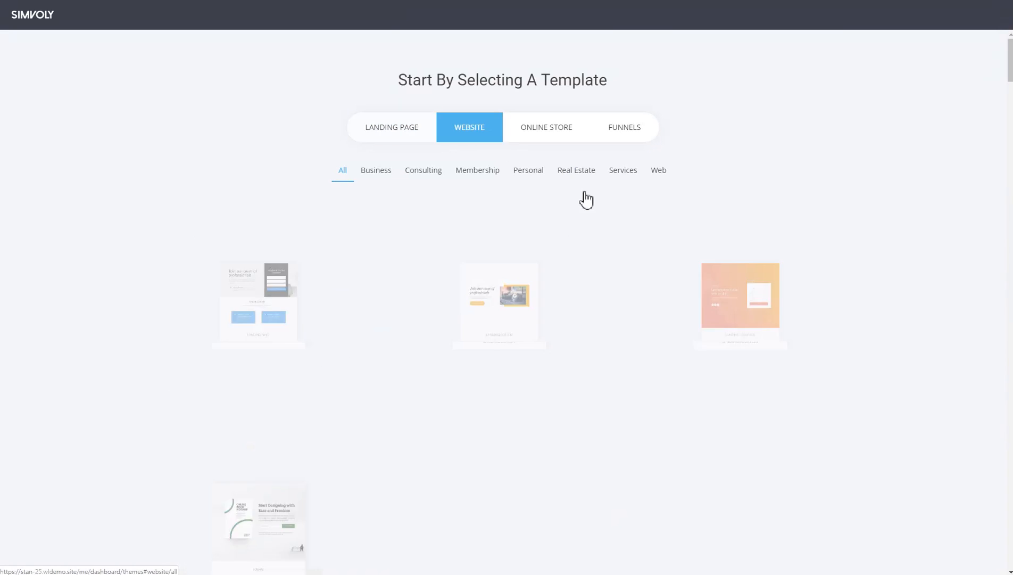
scroll(904, 266, down, 10)
click(259, 162)
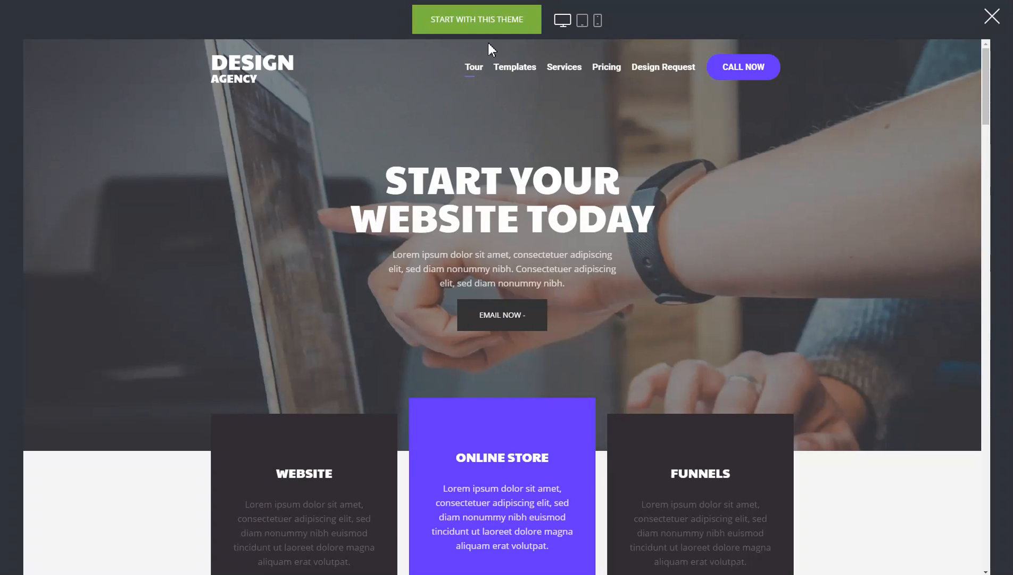
- Start the new website with the previewed Design Agency theme and title it dasdasd
click(490, 21)
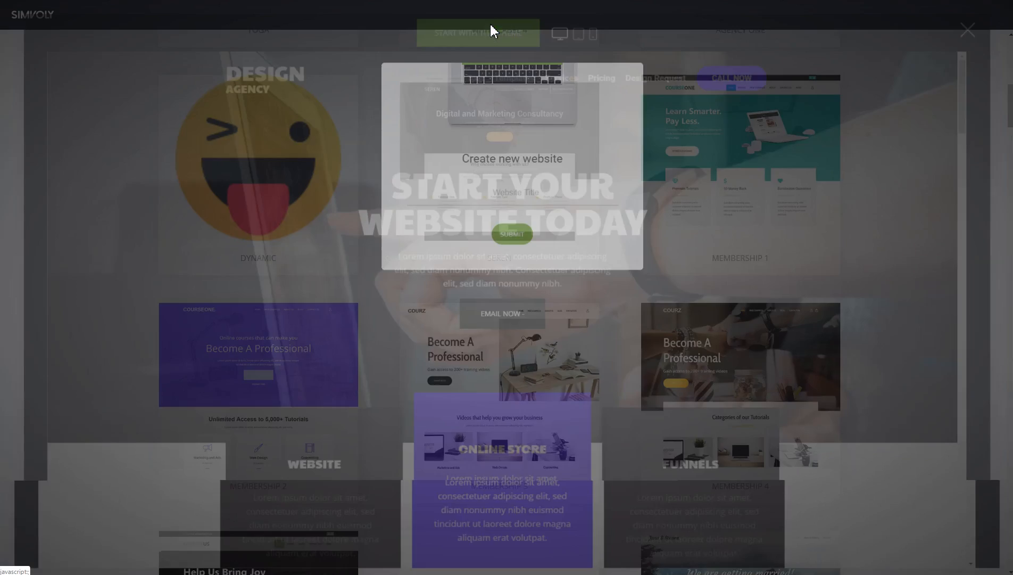
text(dasdasd)
click(512, 243)
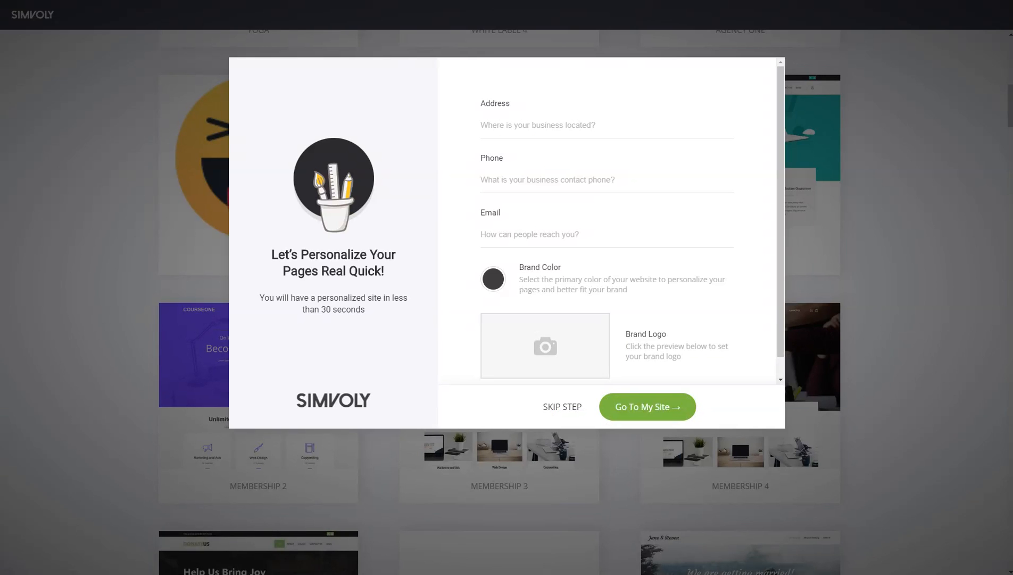
- Fill in the personalization form with New York, USA as the address, a business contact phone and a contact email
click(531, 123)
click(521, 99)
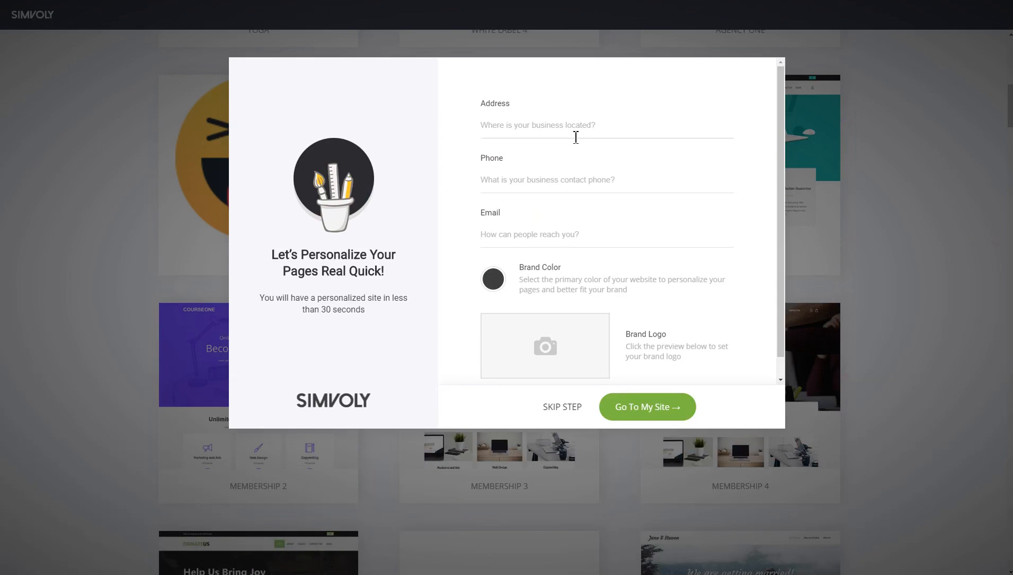
click(576, 123)
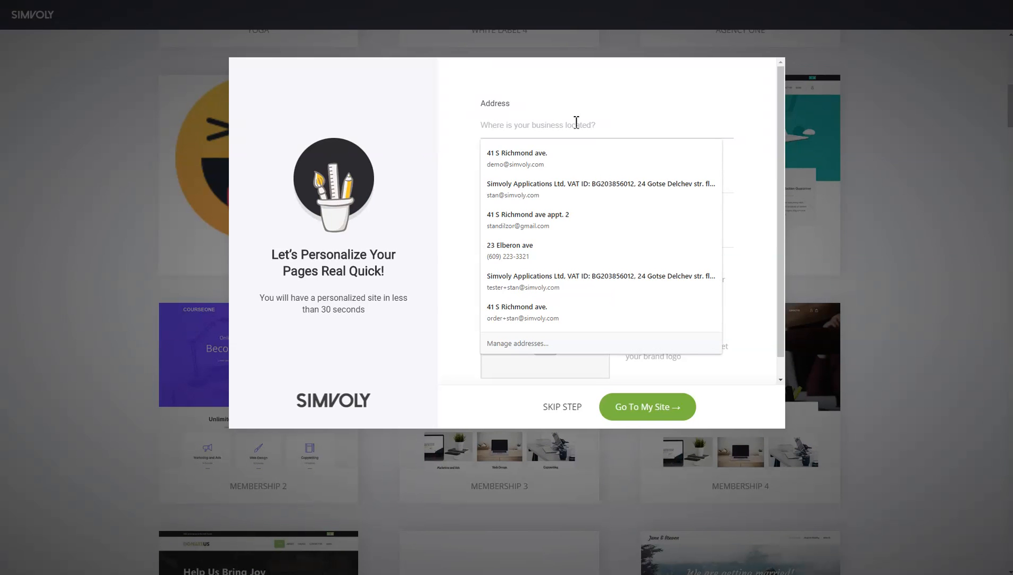
text(New York, USA)
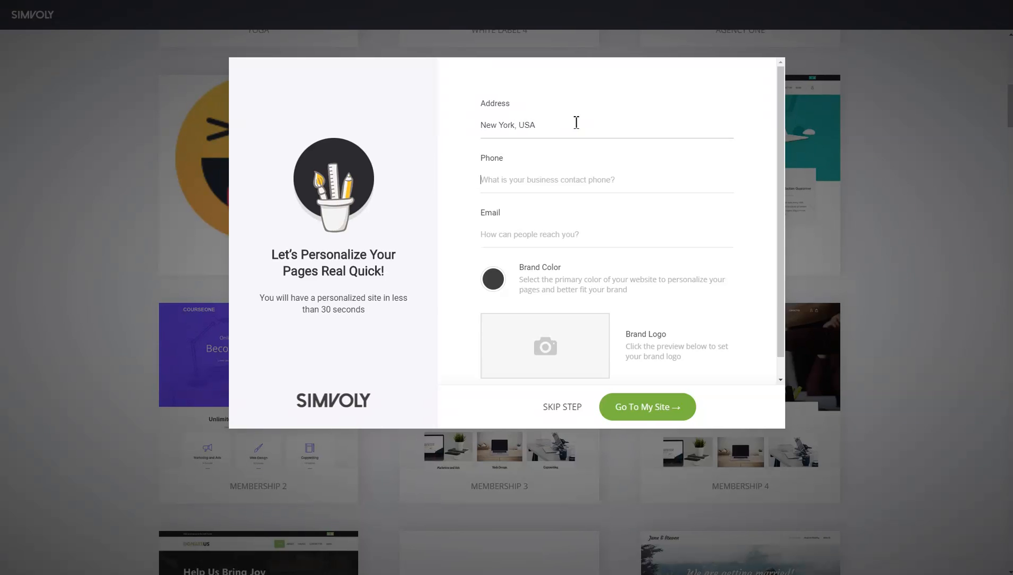
text(32323232)
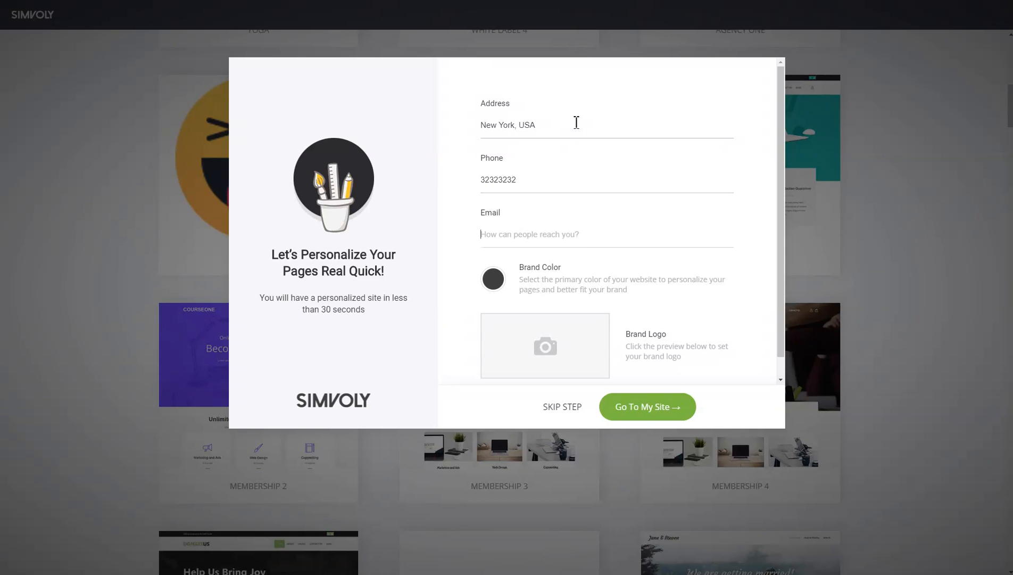
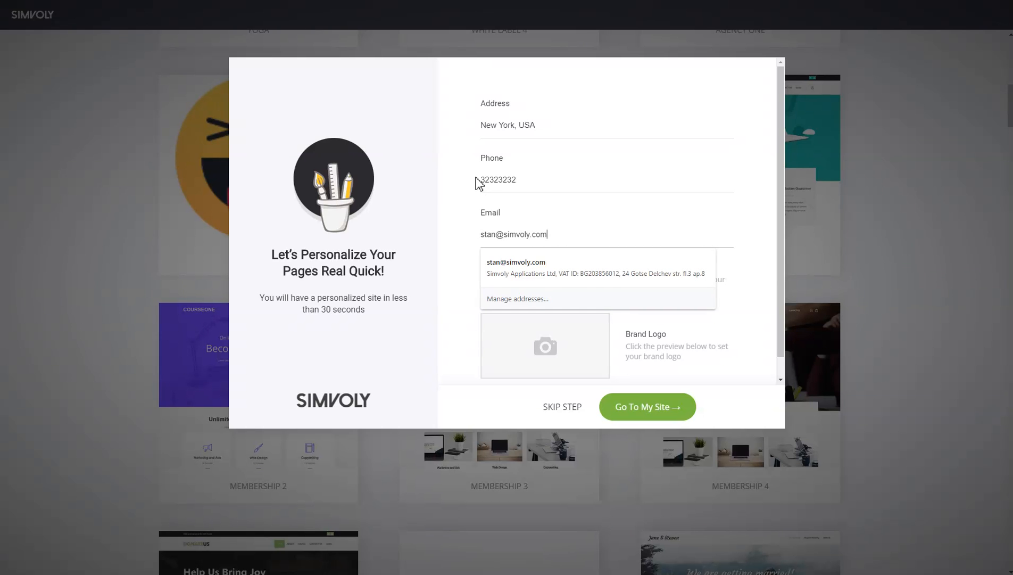
click(475, 183)
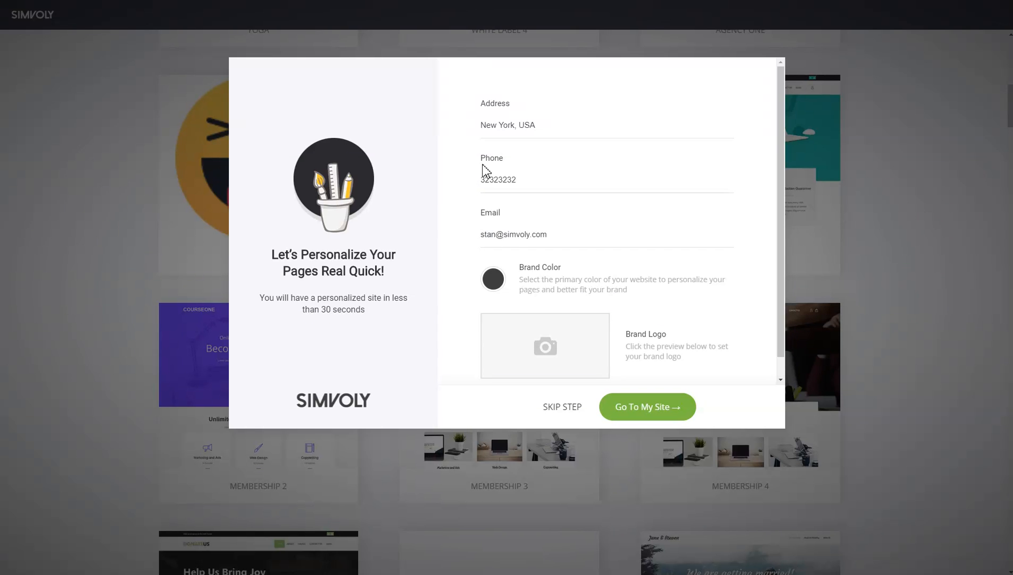
- Set the brand color to the yellow swatch in the global colors
scroll(659, 182, down, 1)
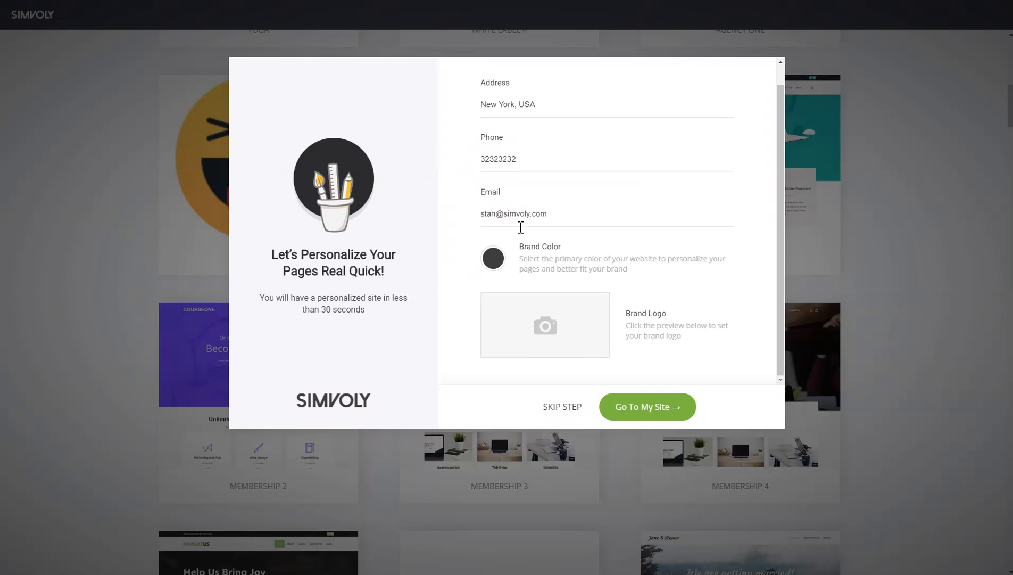
click(491, 259)
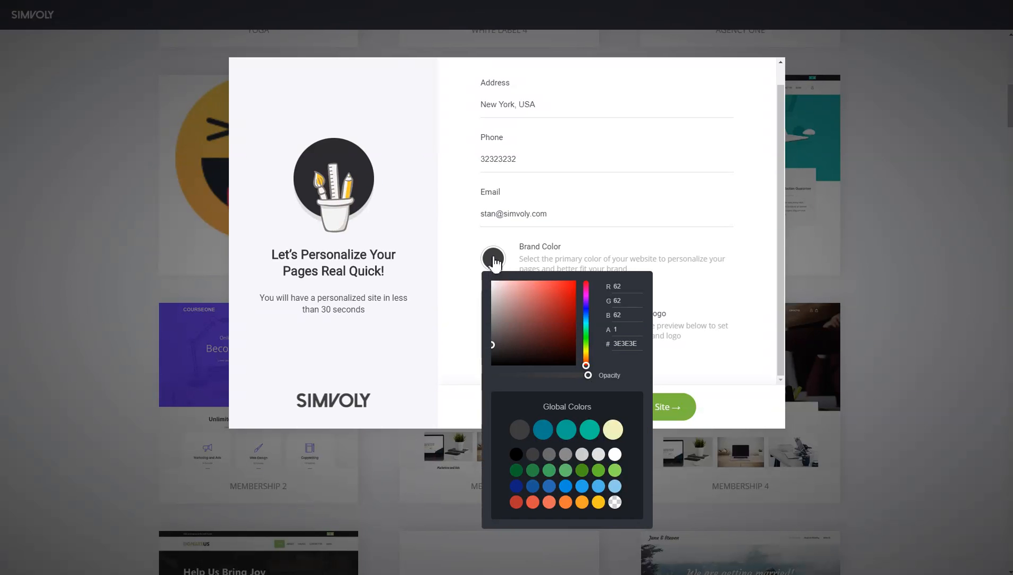
click(599, 502)
click(751, 304)
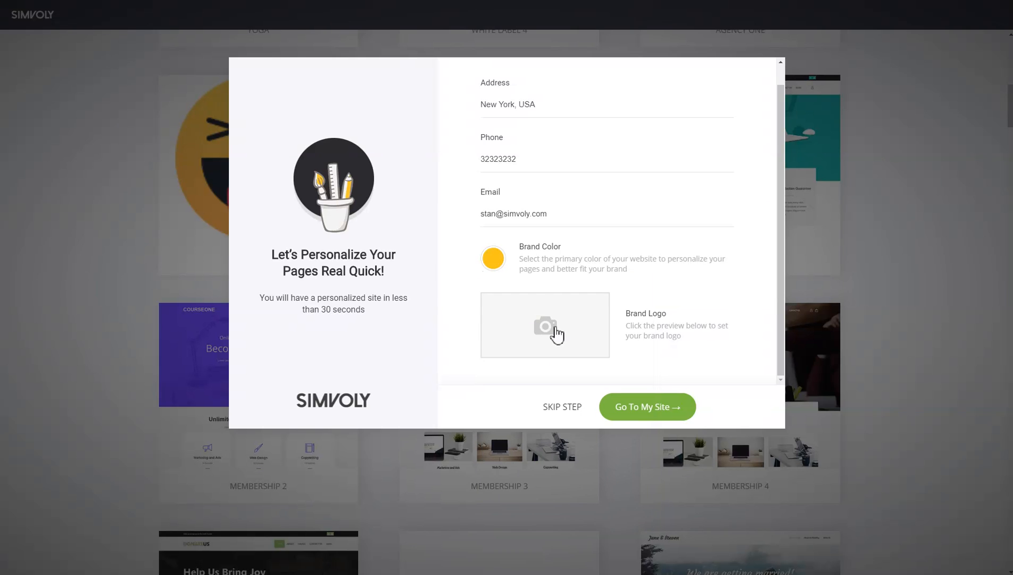
- Switch the brand logo to a text logo and format its LOGO text in bold Arial Black
click(569, 331)
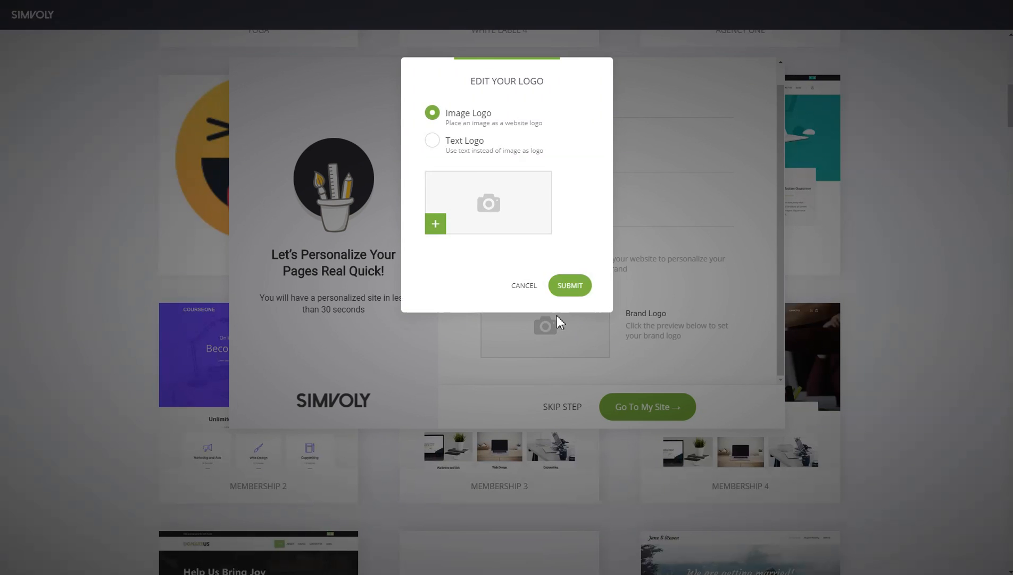
click(478, 150)
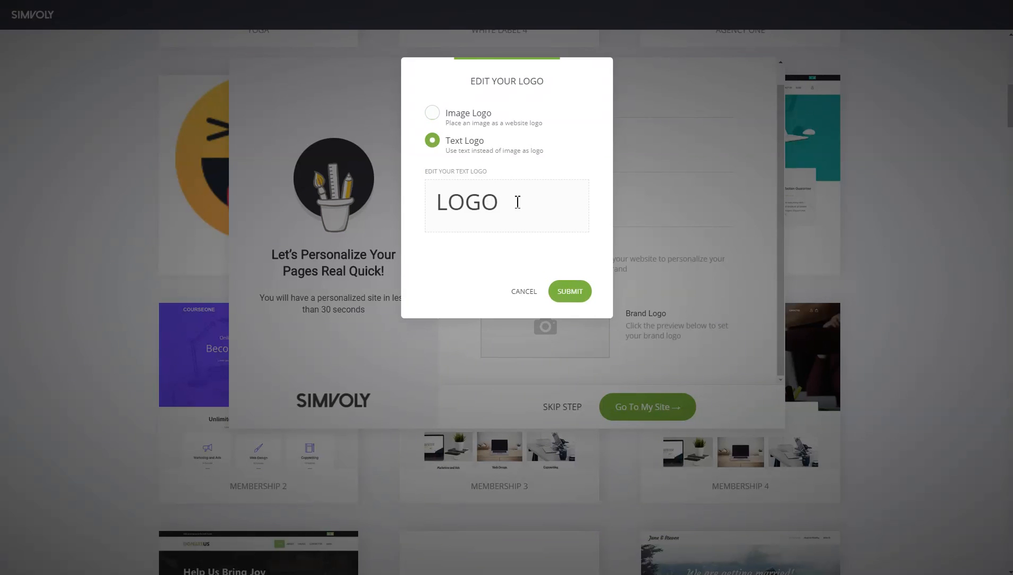
drag(516, 202, 436, 202)
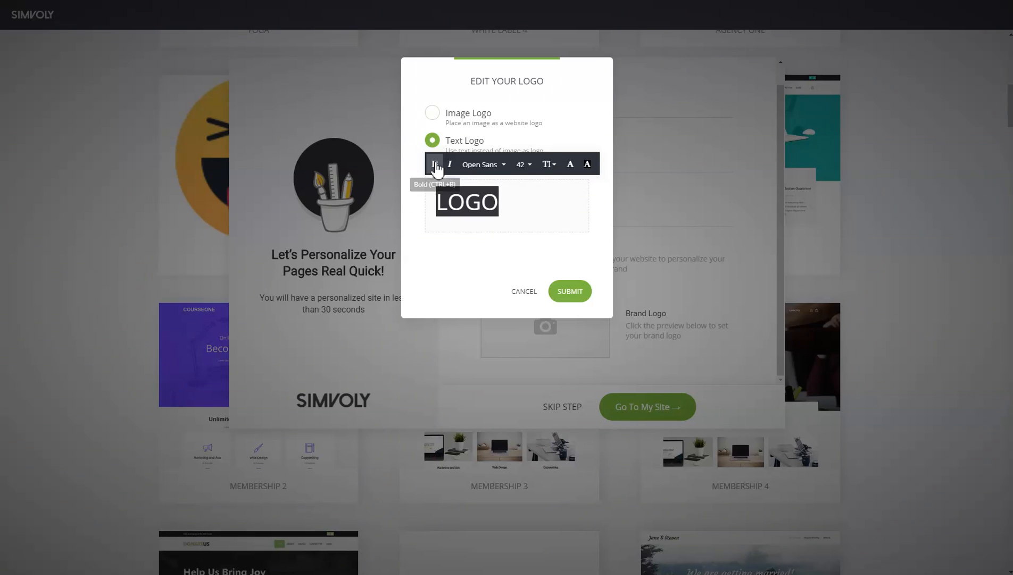
click(482, 169)
click(503, 209)
click(530, 209)
drag(505, 198, 408, 198)
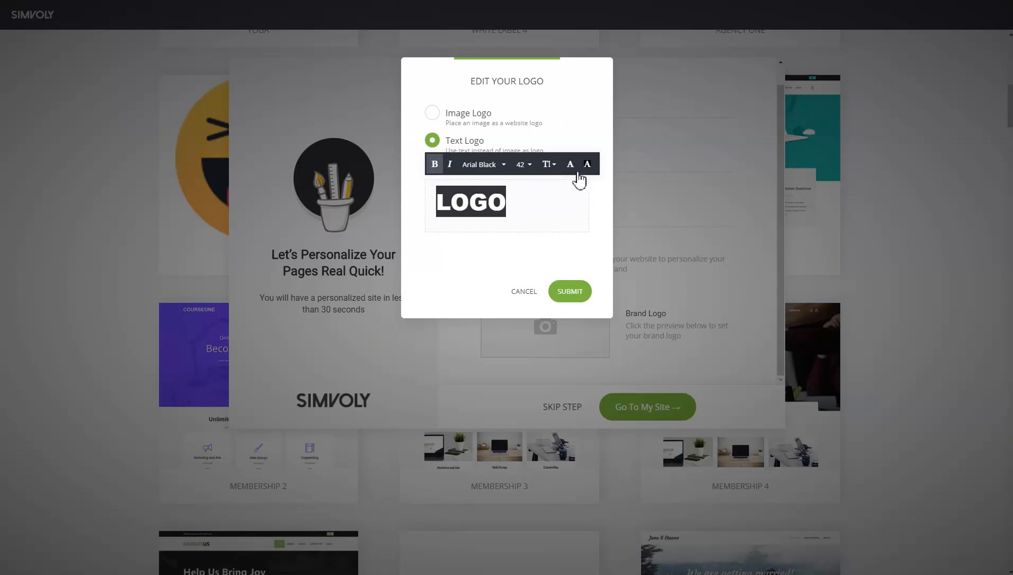
- Color the logo text yellow, submit the logo and continue to the new site
click(570, 165)
click(678, 389)
click(474, 271)
click(554, 300)
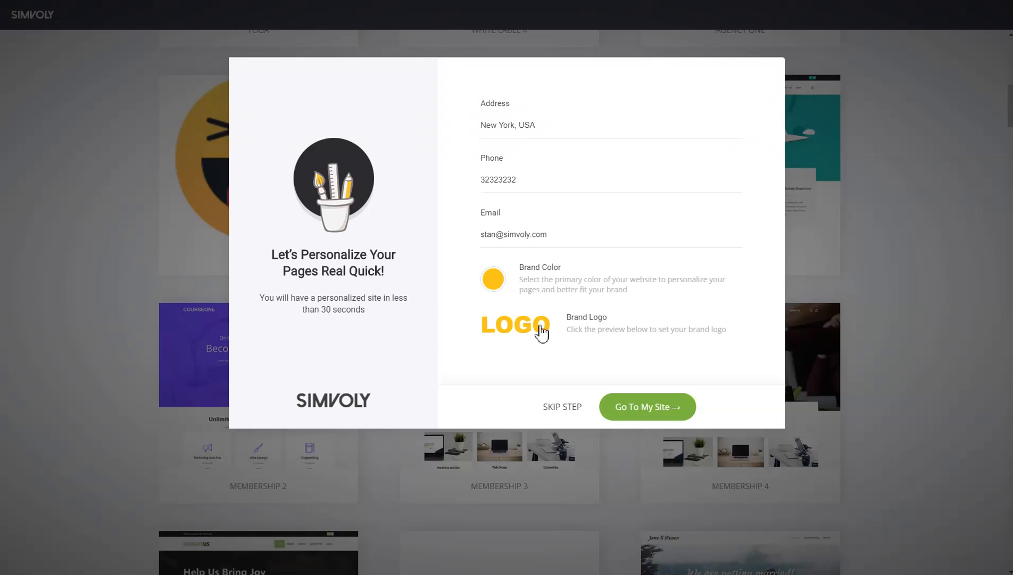
click(653, 410)
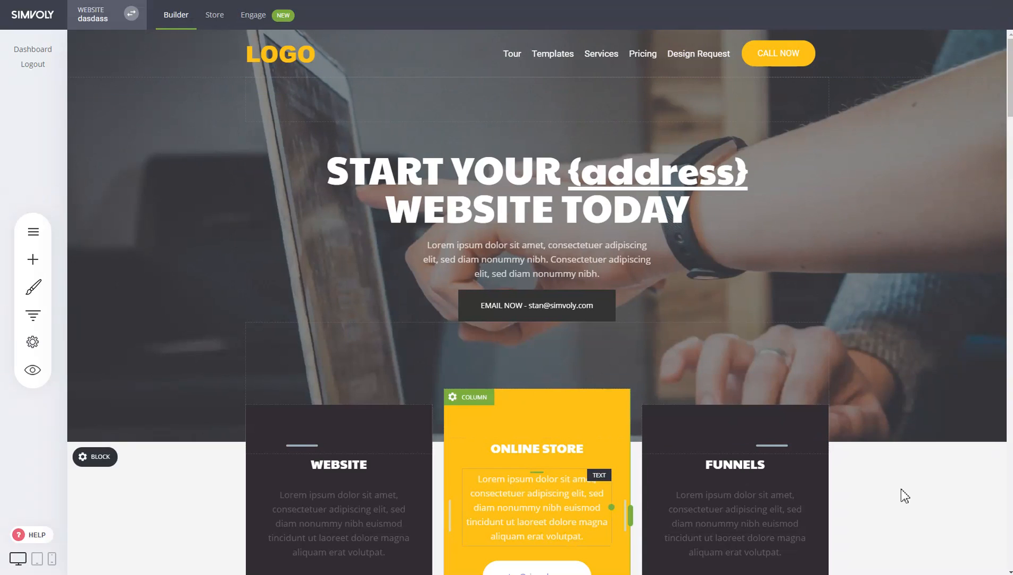
- Examine how the email, address and map tags are filled in on the new page, in the builder and in preview
scroll(922, 492, down, 4)
scroll(879, 385, down, 4)
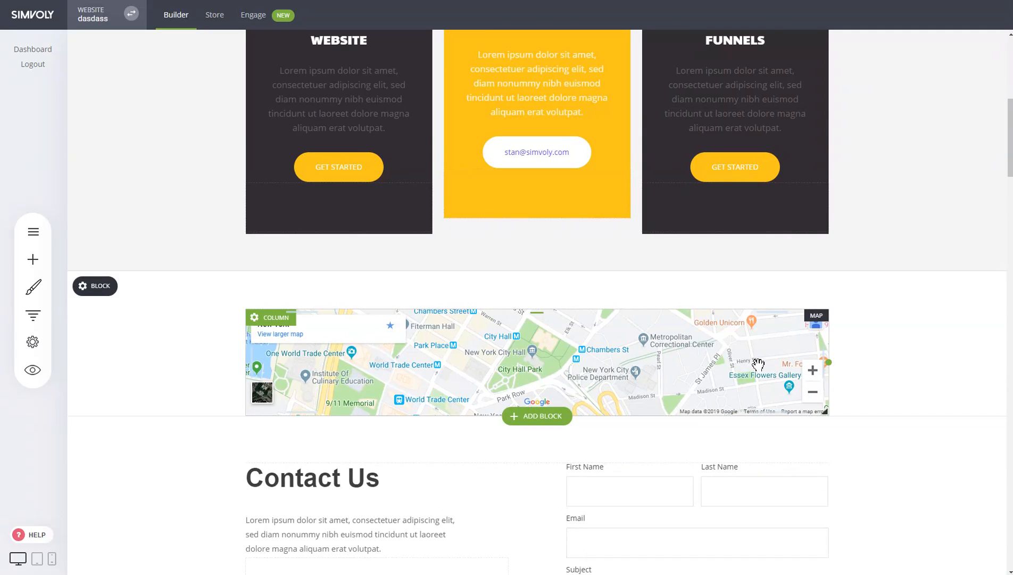
scroll(932, 355, up, 8)
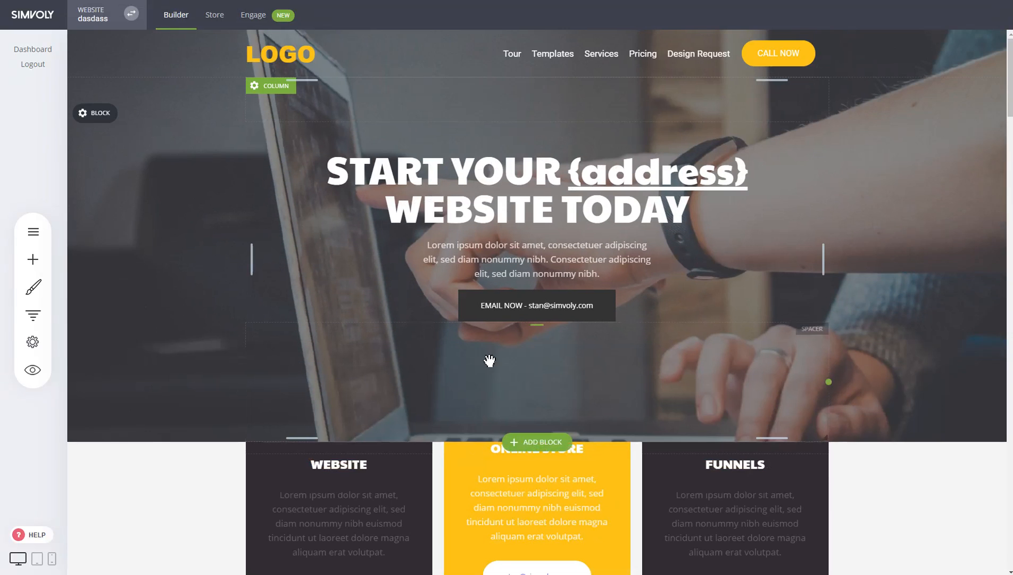
click(32, 369)
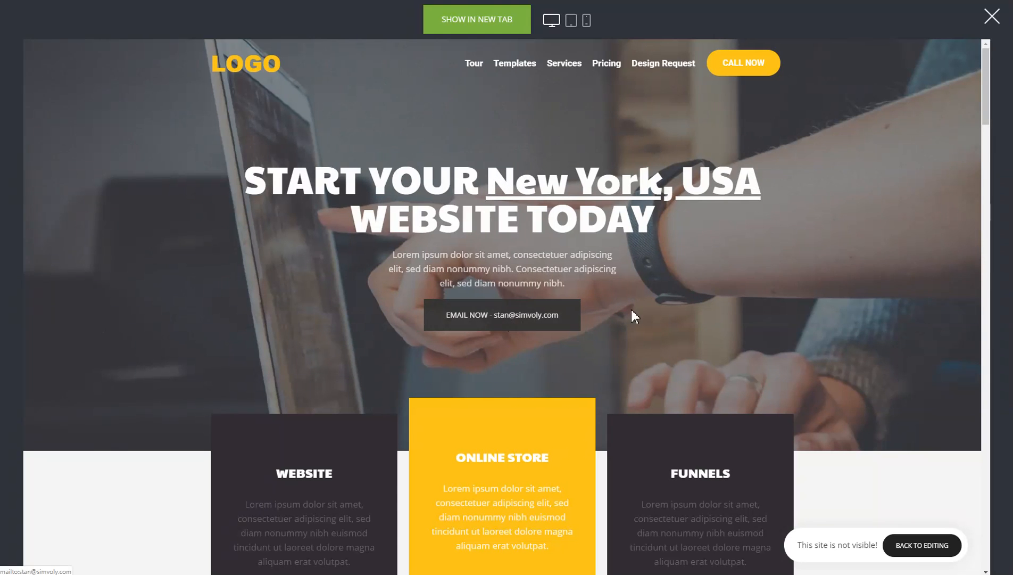
scroll(593, 317, down, 8)
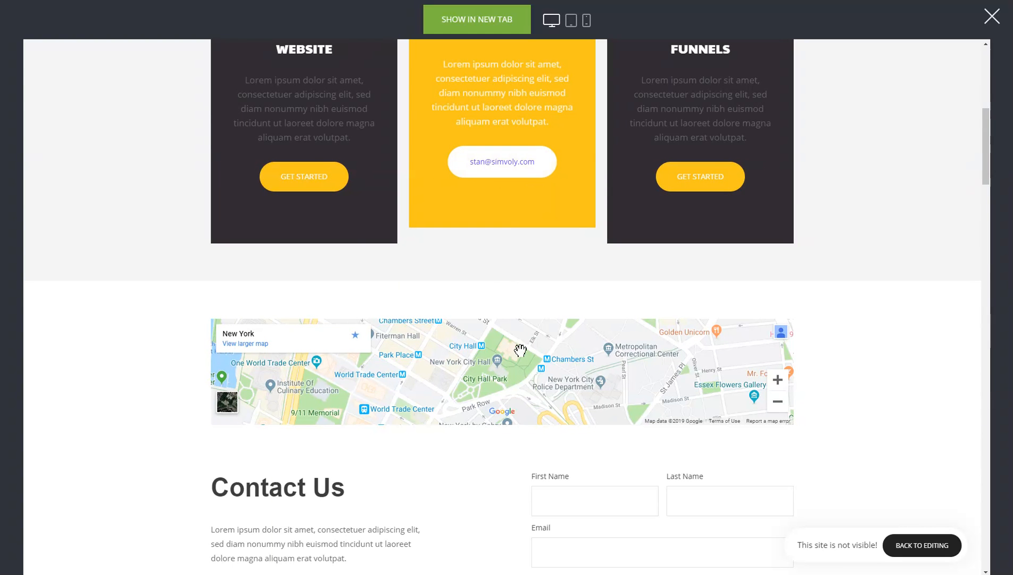
mouse_move(486, 350)
mouse_down()
mouse_move(543, 352)
mouse_move(520, 328)
mouse_move(487, 338)
mouse_up()
scroll(572, 366, down, 1)
click(776, 348)
click(777, 348)
scroll(859, 220, up, 9)
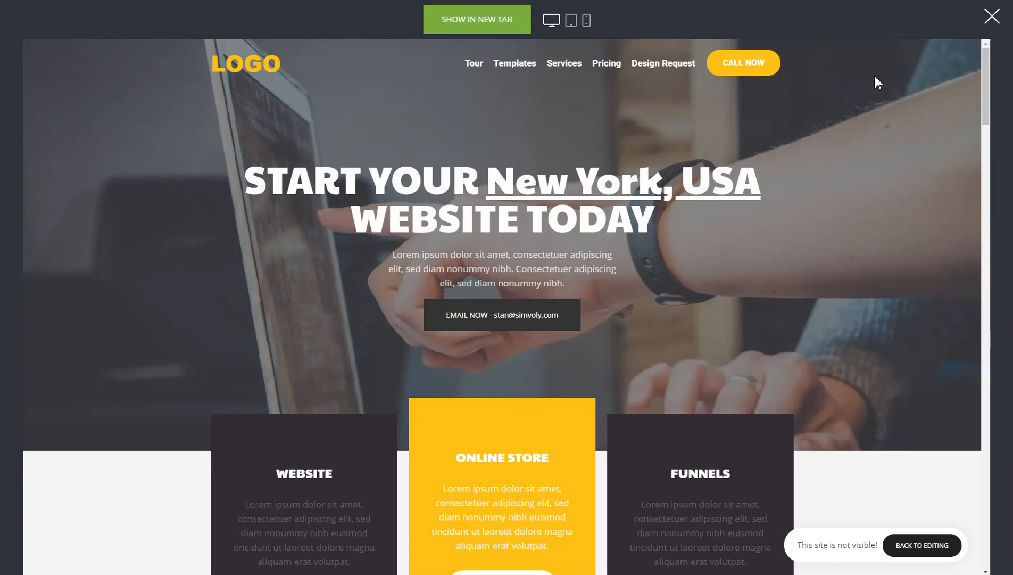
click(995, 23)
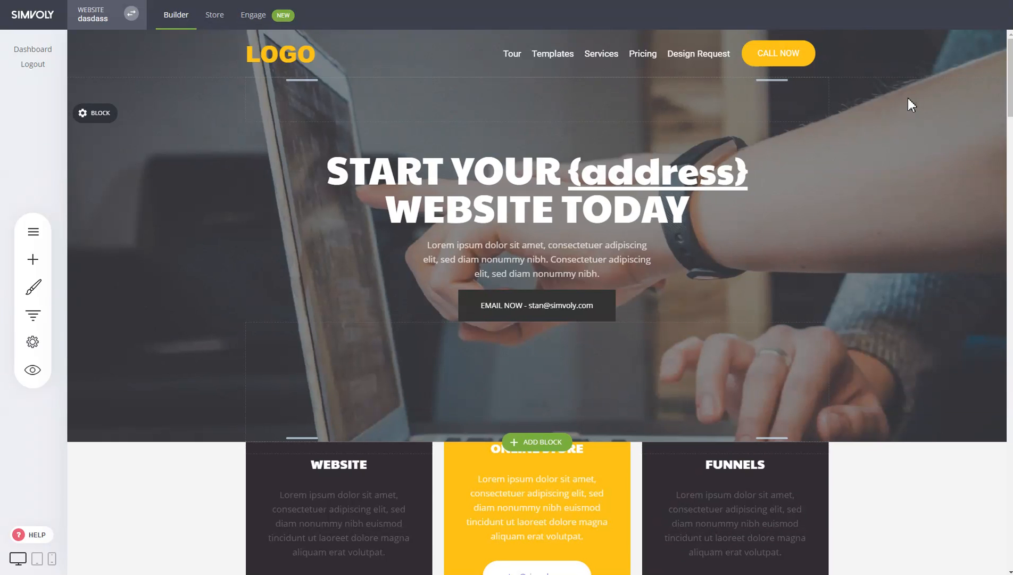
click(32, 342)
click(690, 208)
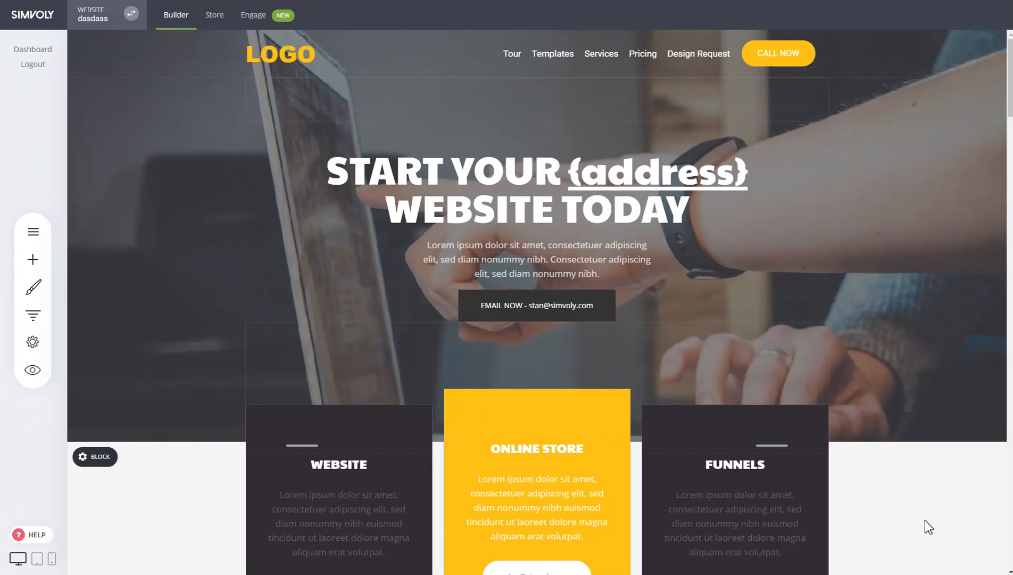
scroll(913, 463, down, 5)
scroll(918, 450, up, 5)
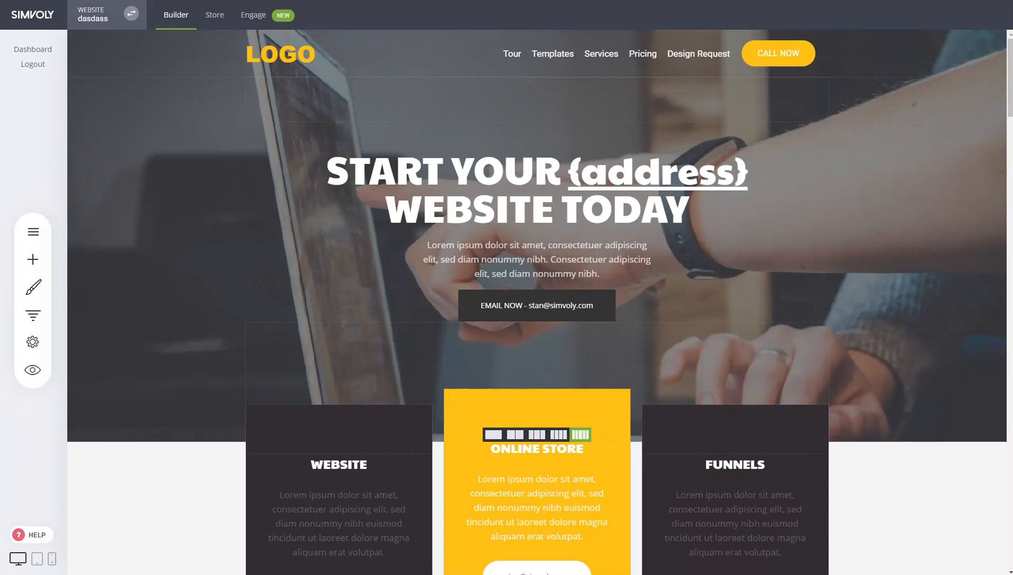
- Create another new website from the Websites list under My Websites & Funnels
click(132, 12)
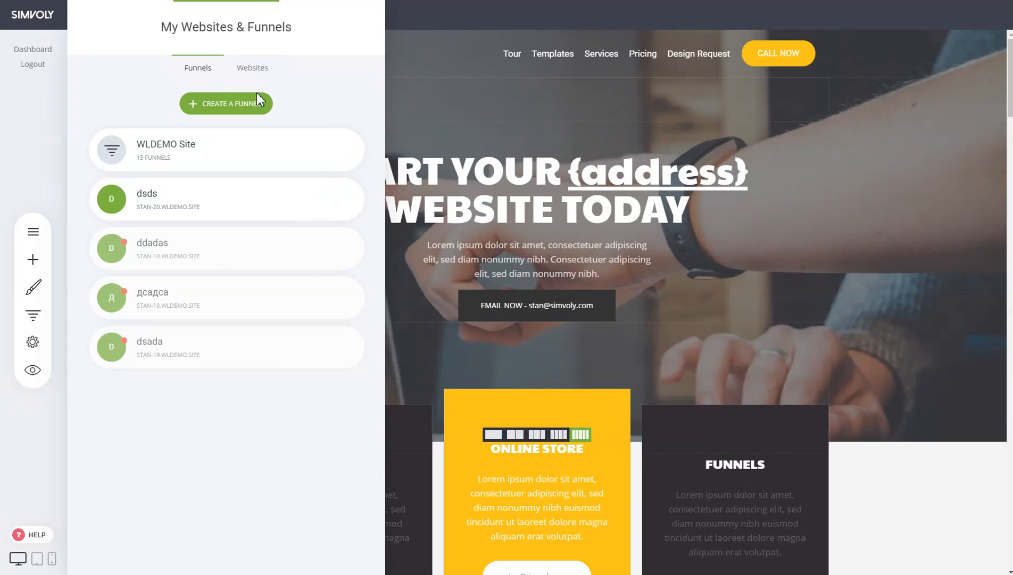
click(250, 68)
click(247, 105)
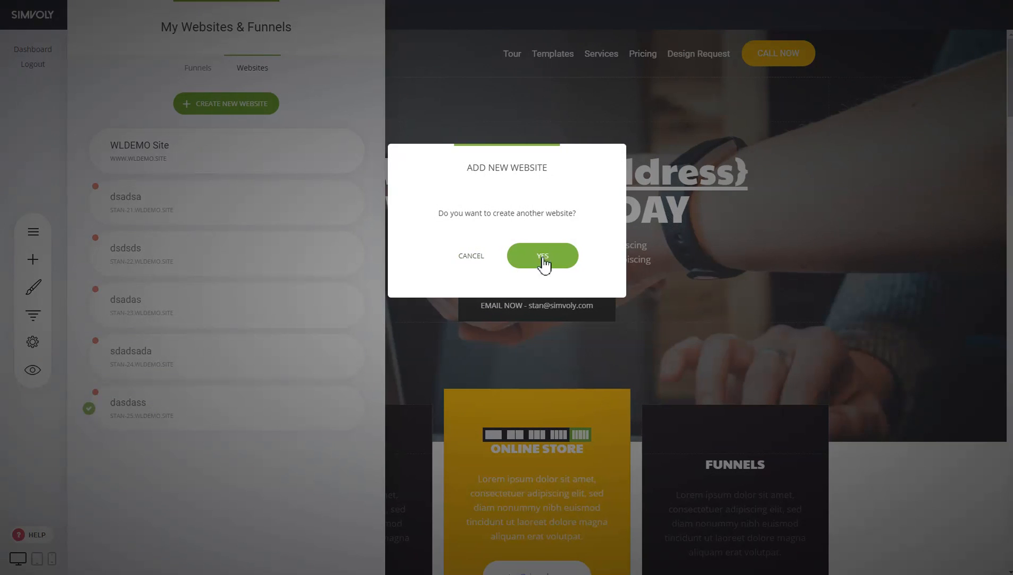
click(553, 261)
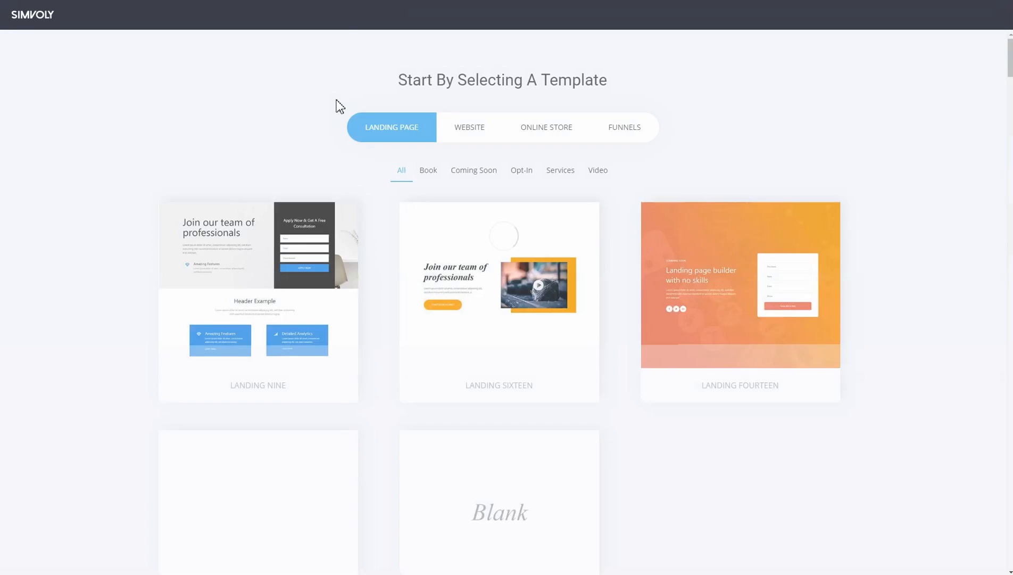
- Preview the Paavo template from the Website template category
click(488, 139)
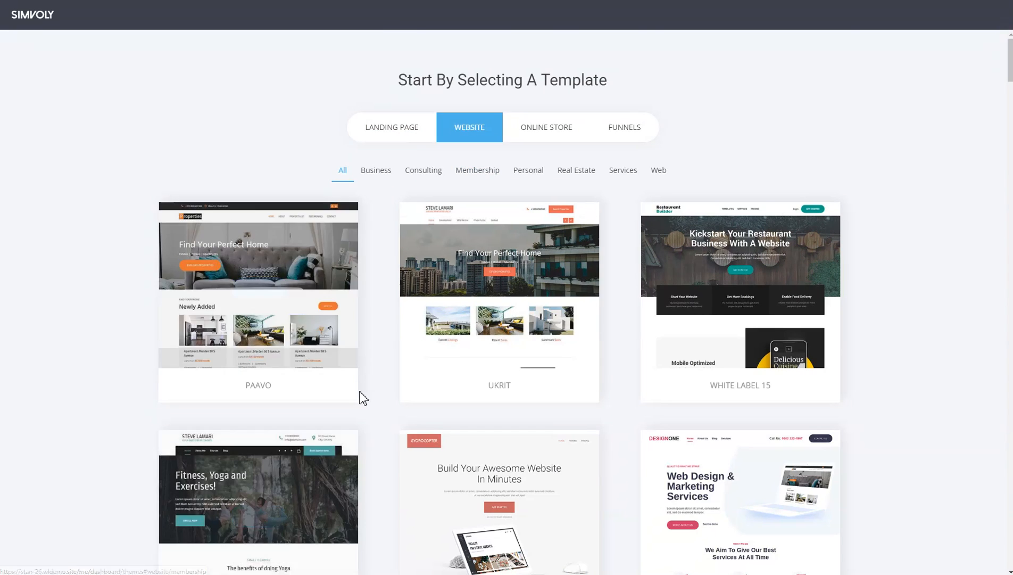
scroll(363, 390, down, 10)
scroll(371, 341, up, 1)
scroll(373, 330, up, 10)
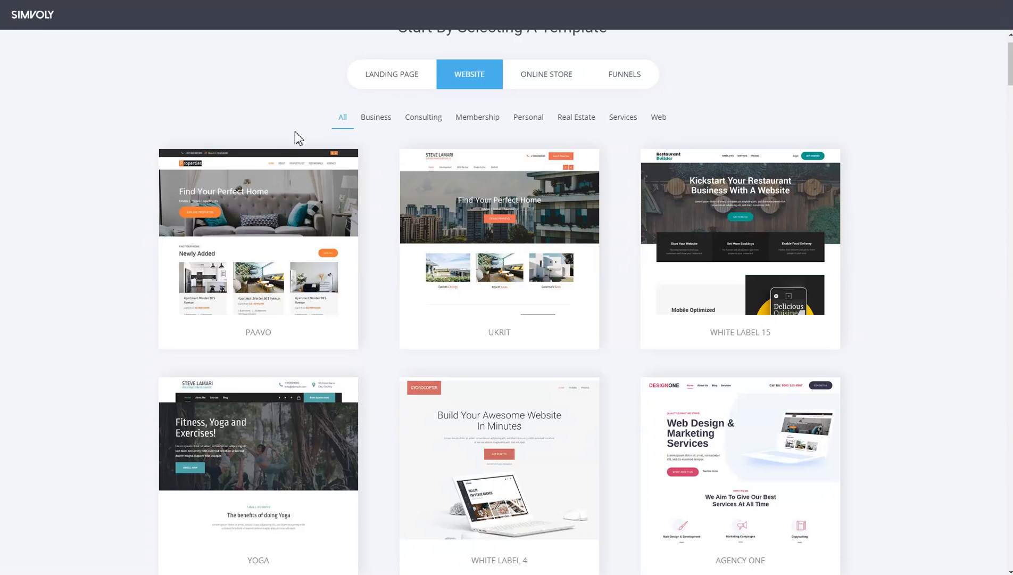
click(251, 234)
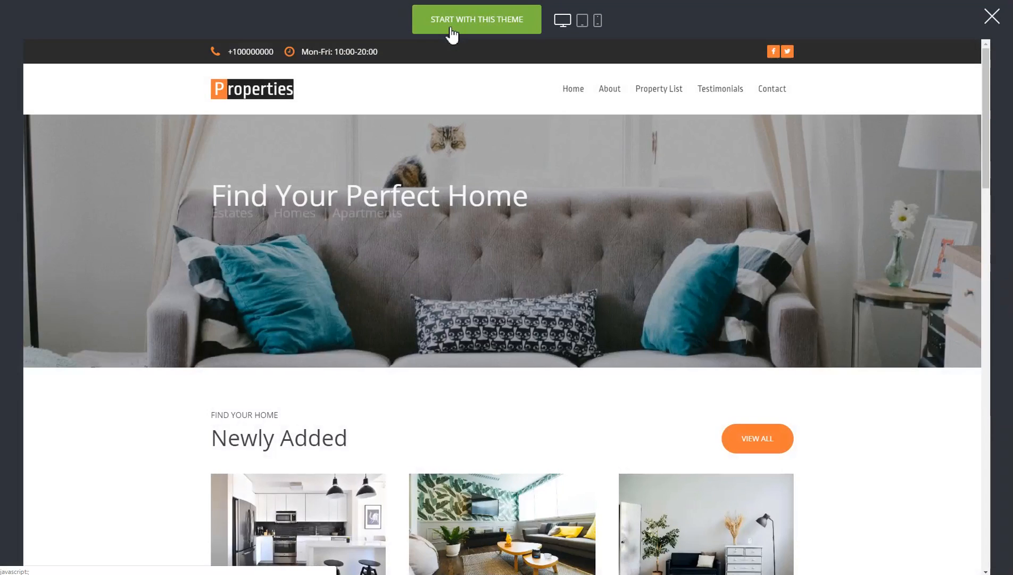
- Start the new website with the previewed Paavo theme and title it sdsads
click(451, 32)
click(550, 201)
text(sdsads)
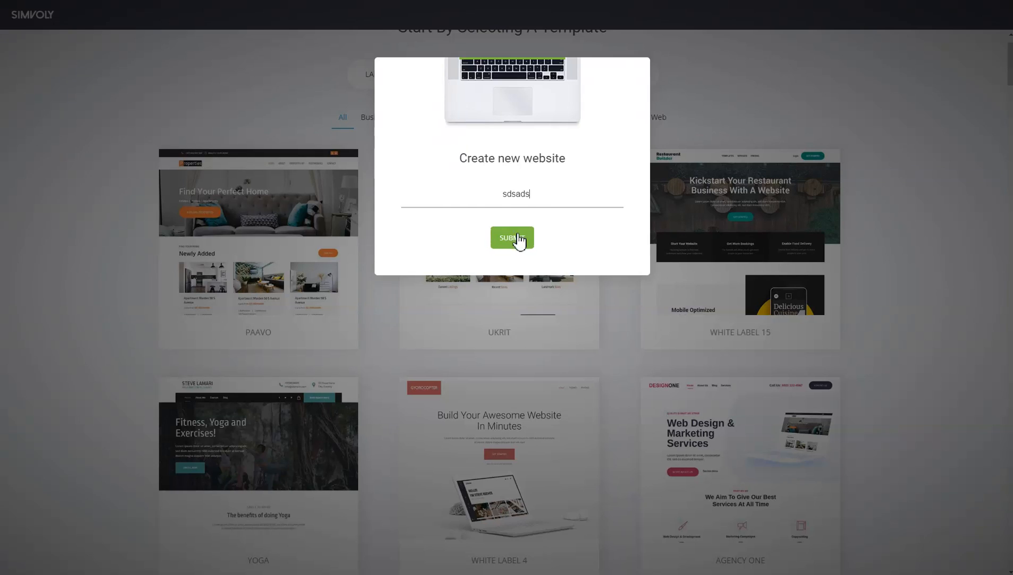
click(518, 237)
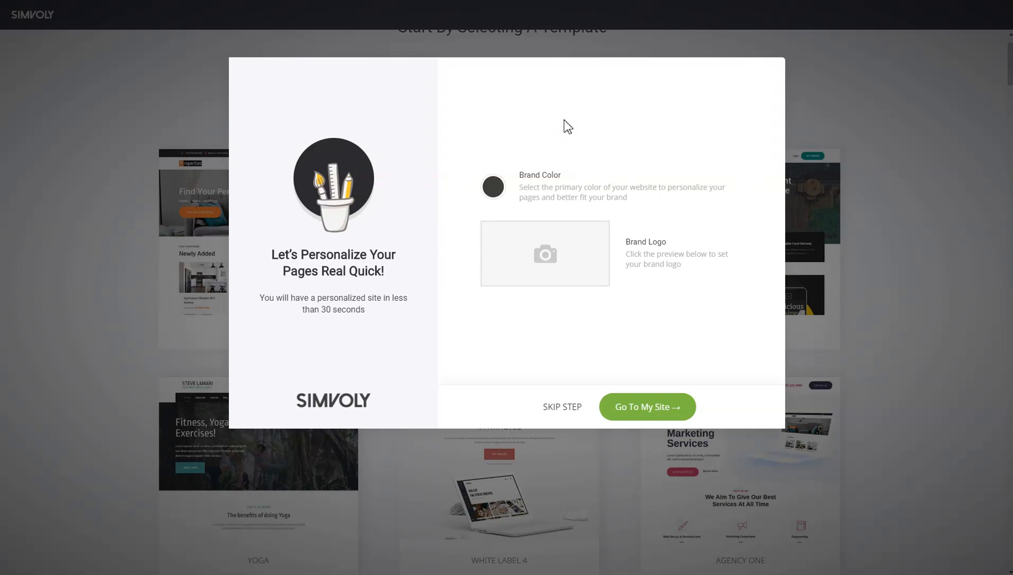
- Set the website's brand color to the light green swatch in the global colors
click(493, 188)
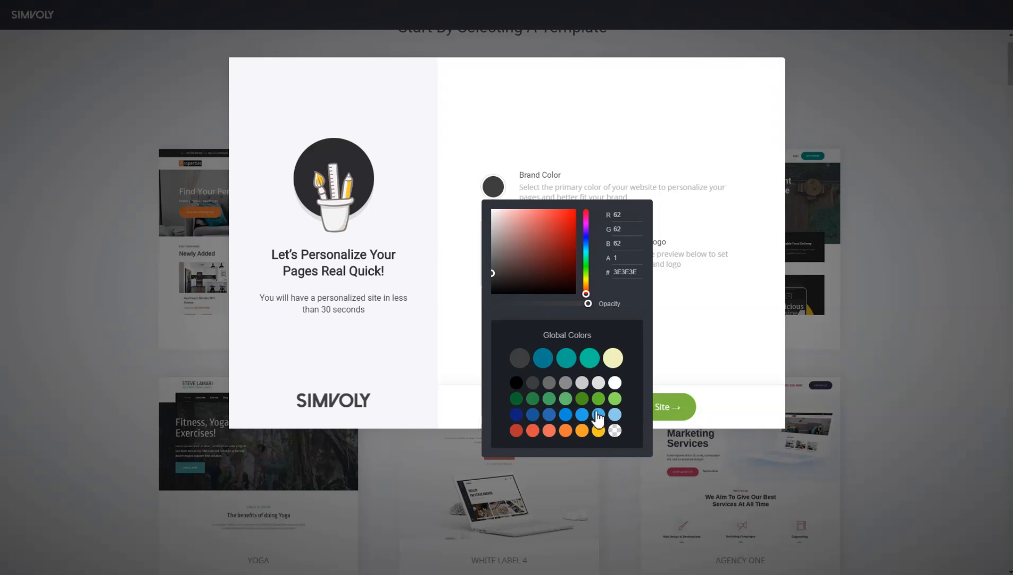
click(615, 399)
click(596, 146)
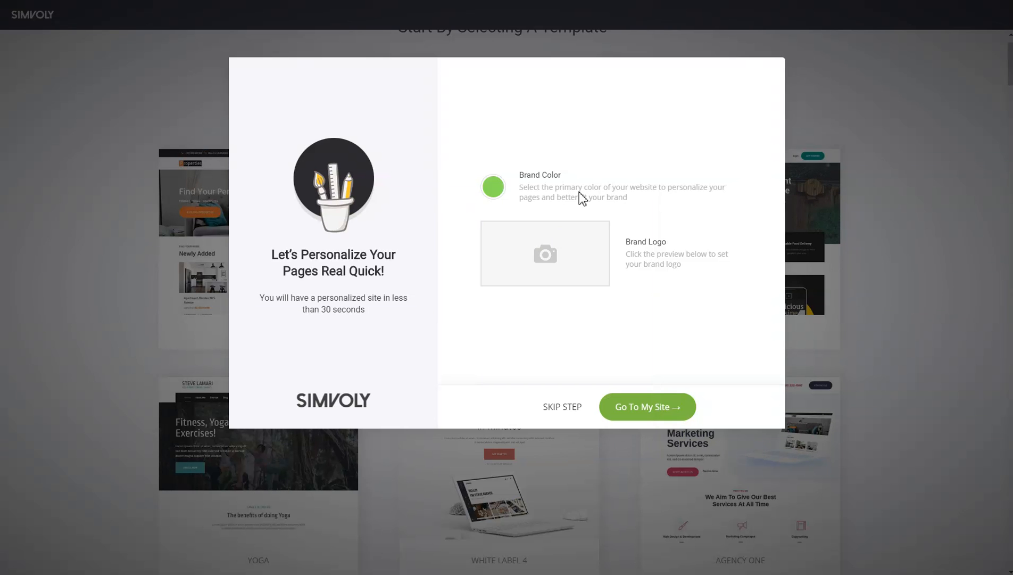
- Set the brand logo to a bold text logo reading LOGO and continue to the new site
click(553, 255)
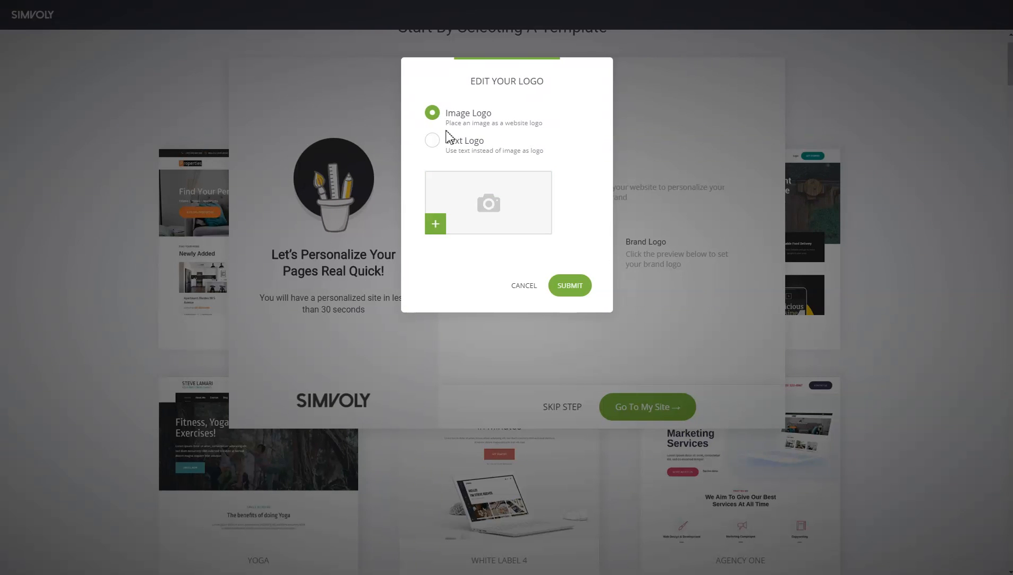
click(466, 141)
drag(493, 205, 407, 186)
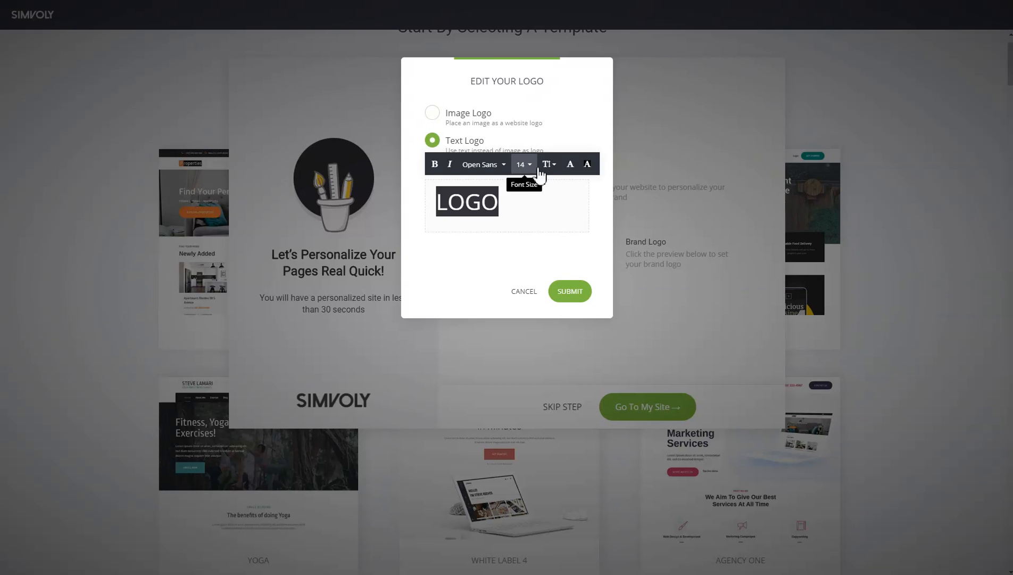
click(570, 164)
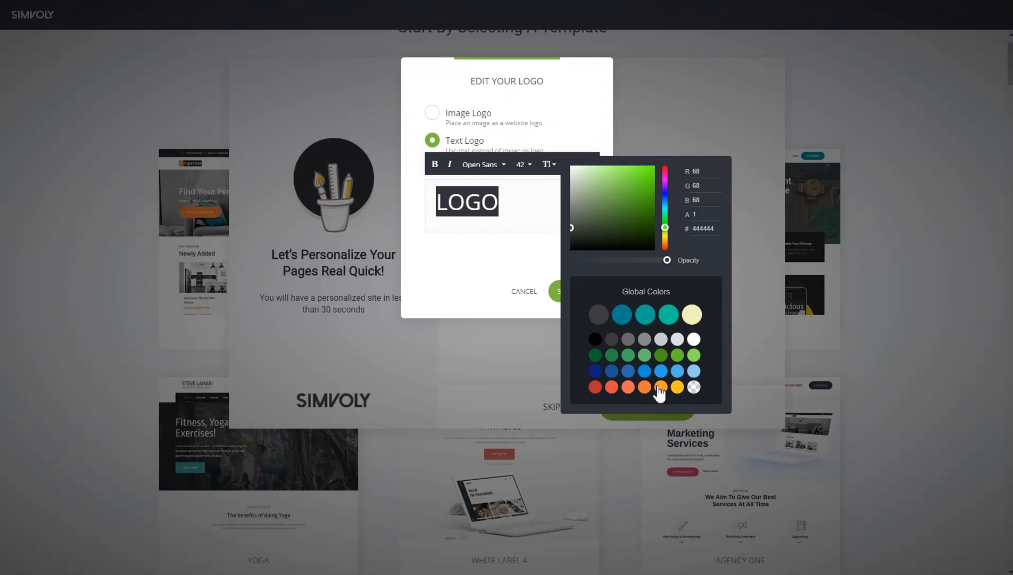
double_click(462, 197)
click(435, 166)
click(511, 265)
click(579, 303)
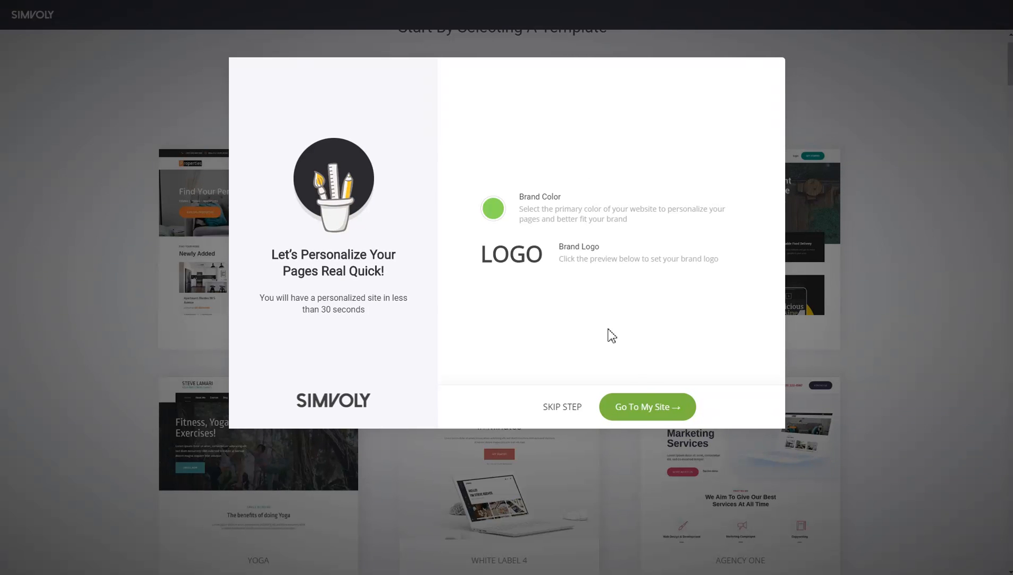
click(666, 409)
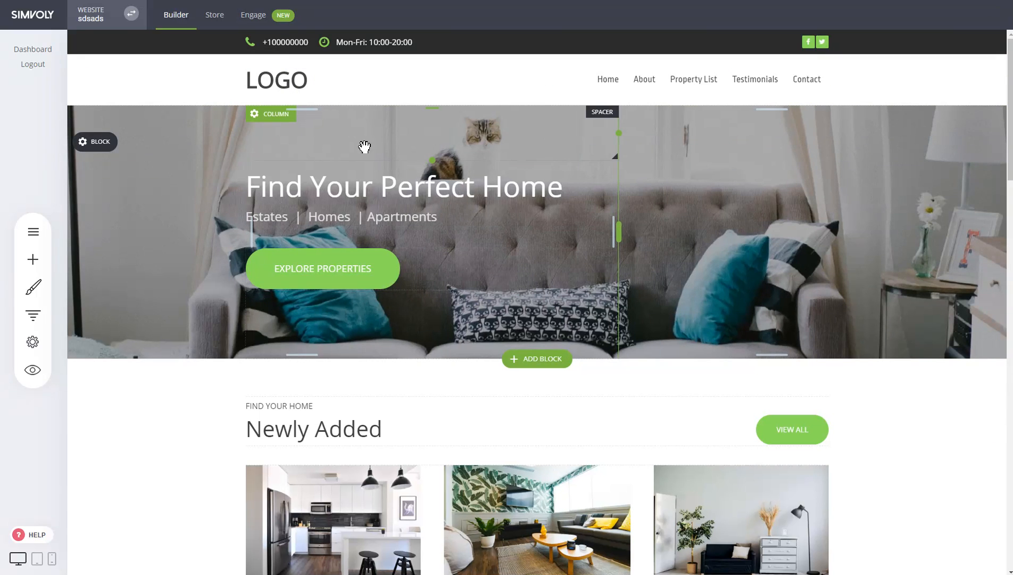
- Look over the website's personalization settings and the home page sections
click(372, 44)
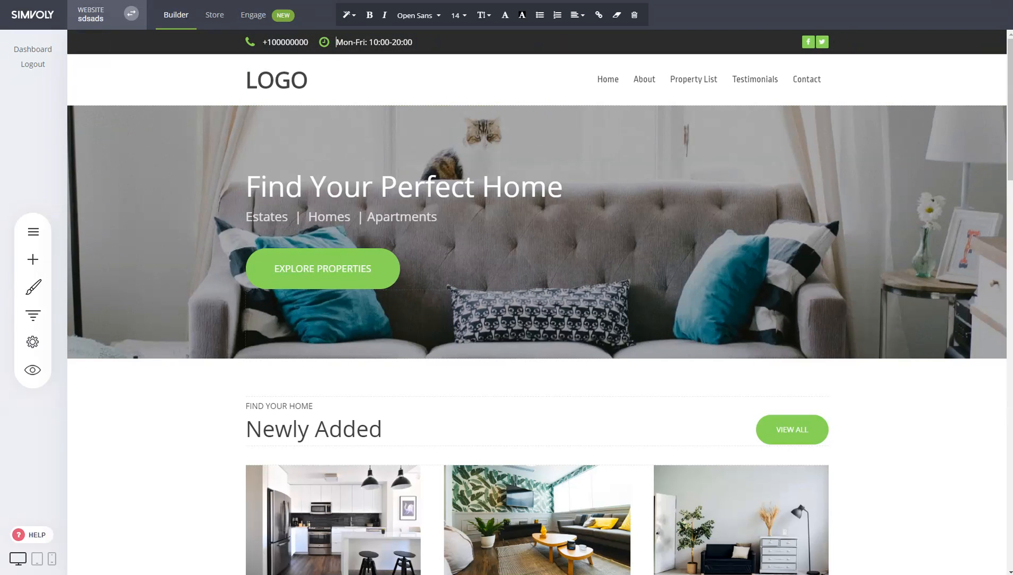
click(33, 342)
click(115, 231)
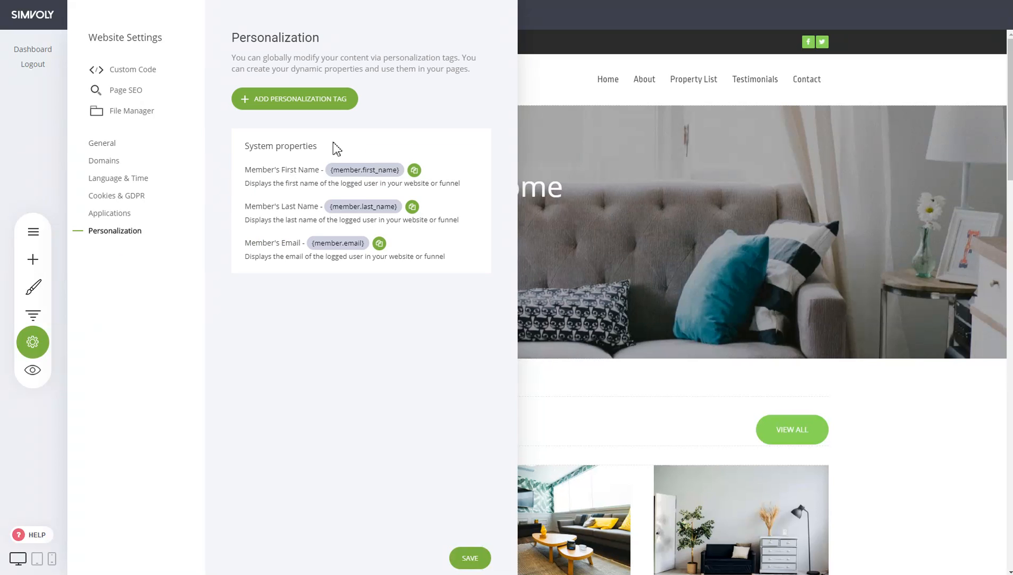
click(656, 156)
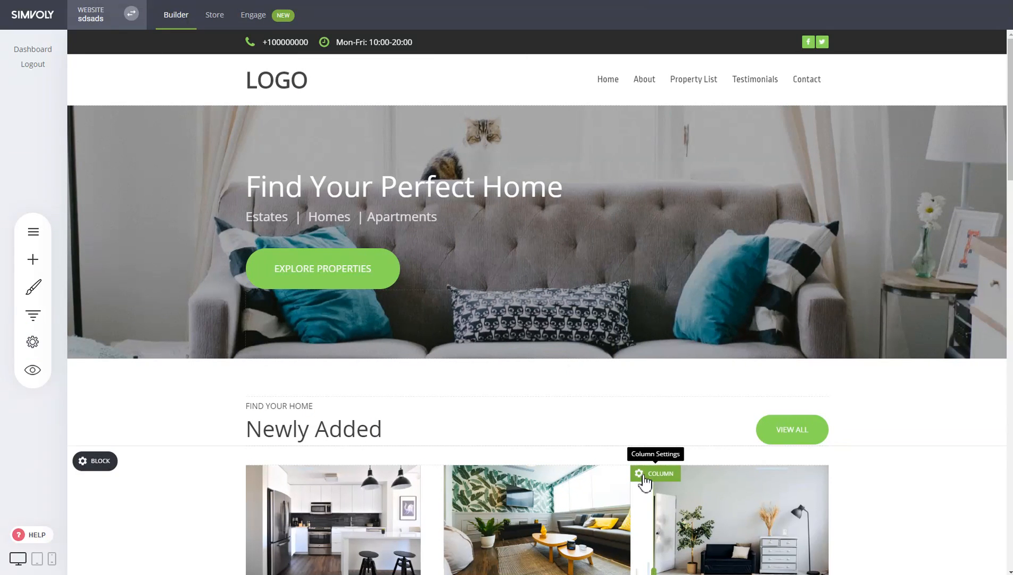
scroll(931, 340, down, 4)
scroll(930, 339, down, 4)
scroll(925, 349, up, 8)
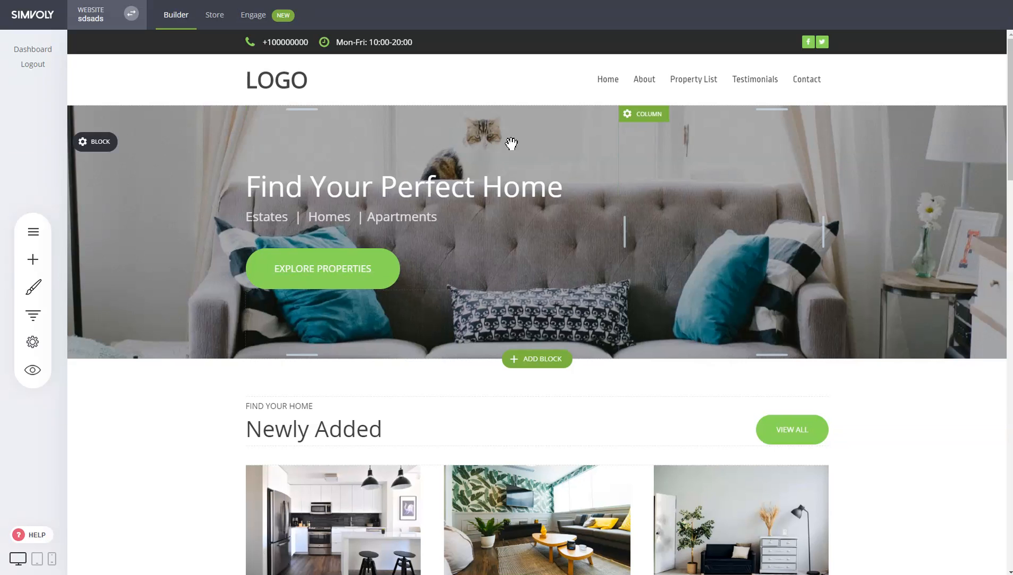
- Copy the {member.first_name} tag from the website's personalization settings and close the settings
click(33, 343)
click(128, 232)
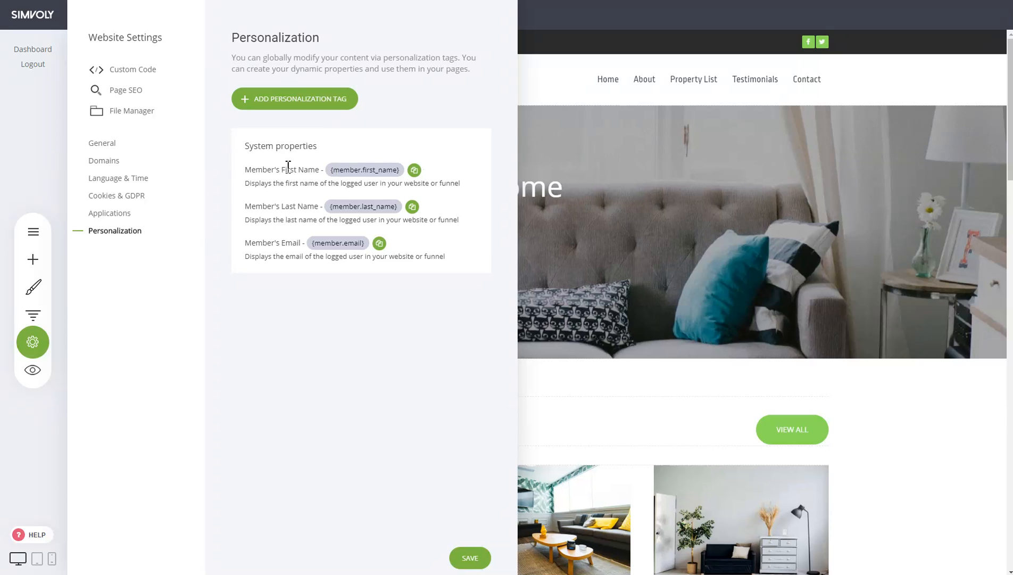
click(418, 173)
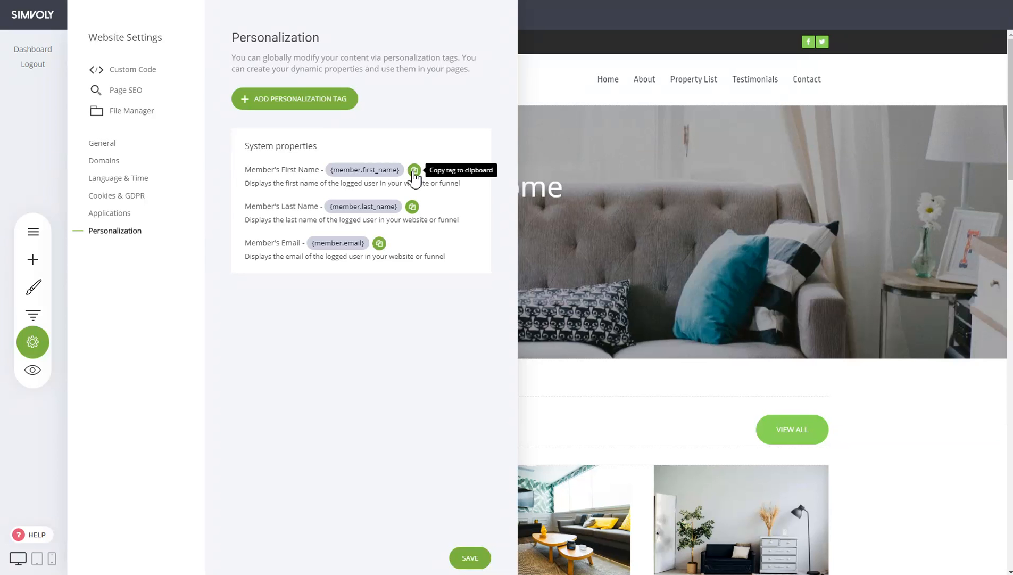
click(414, 172)
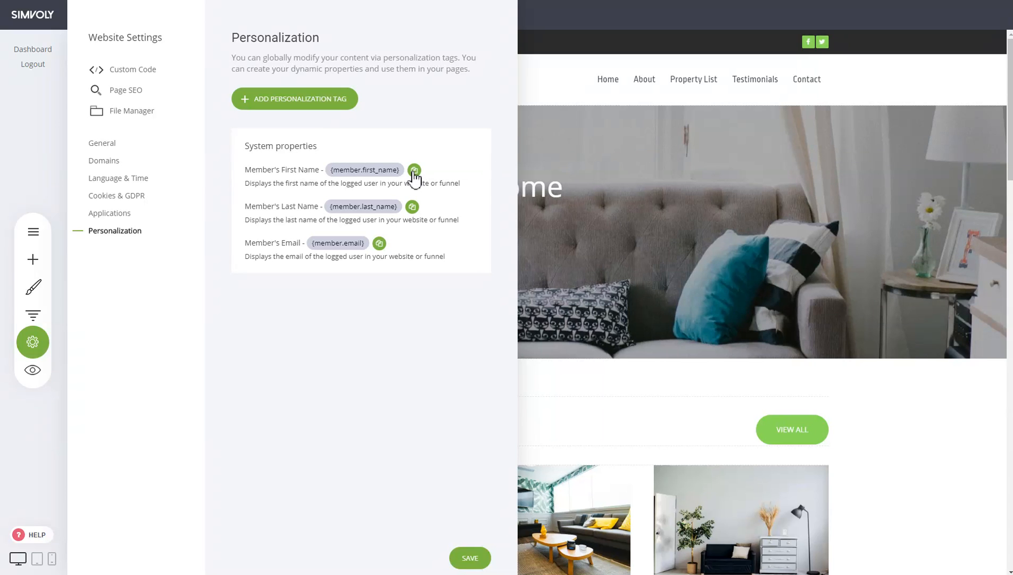
click(414, 171)
click(470, 558)
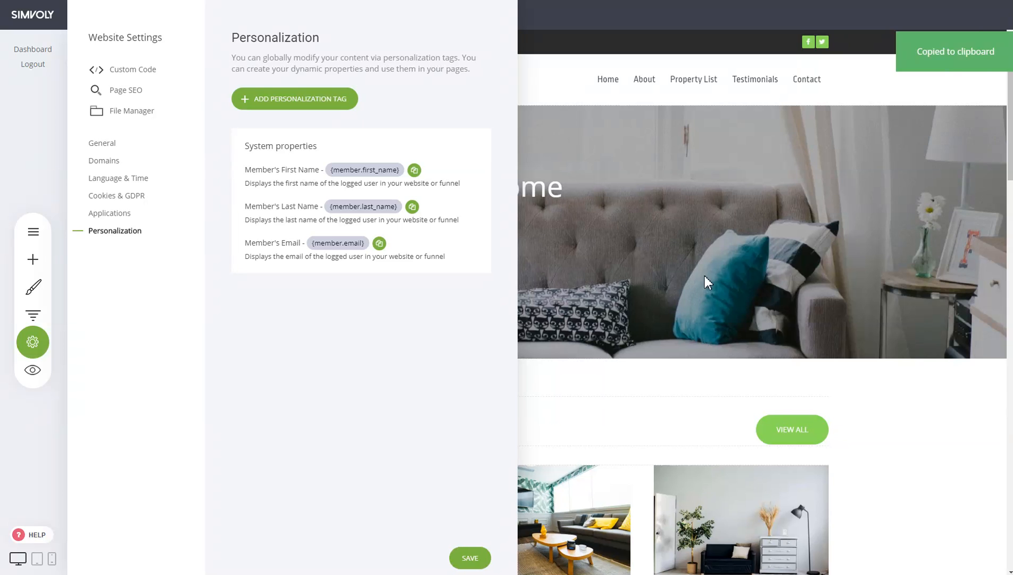
click(775, 263)
- Insert "Hi {member.first_name}," on its own line before the hero heading "Find Your Perfect Home"
click(268, 183)
text(Hi Find Your Perfect H)
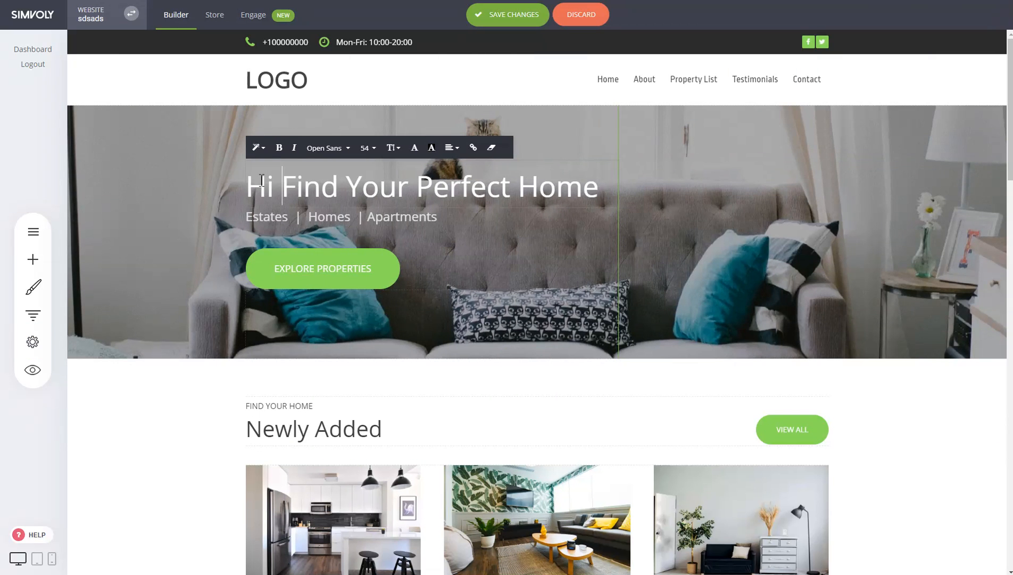
key(ctrl+v)
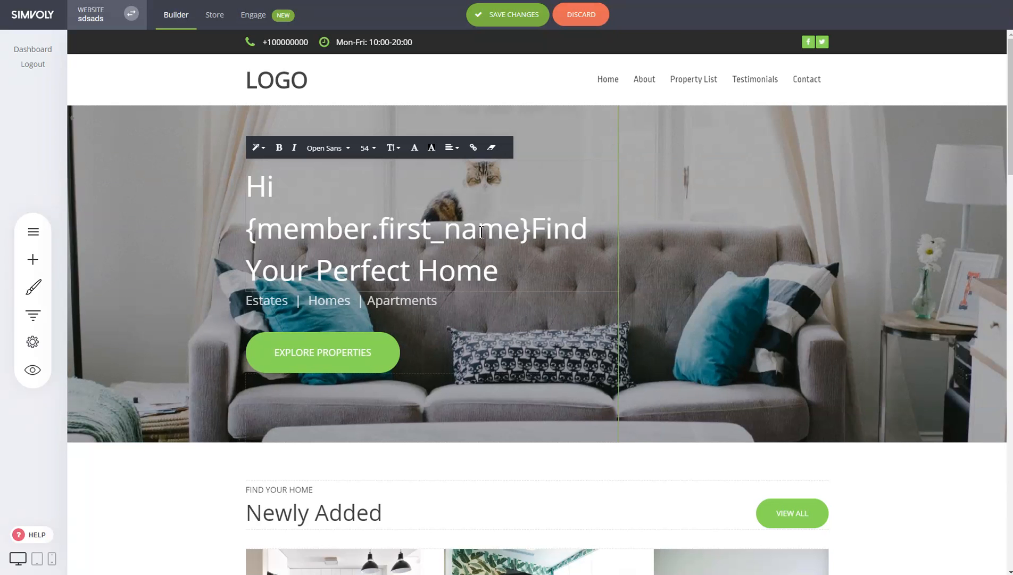
text(,)
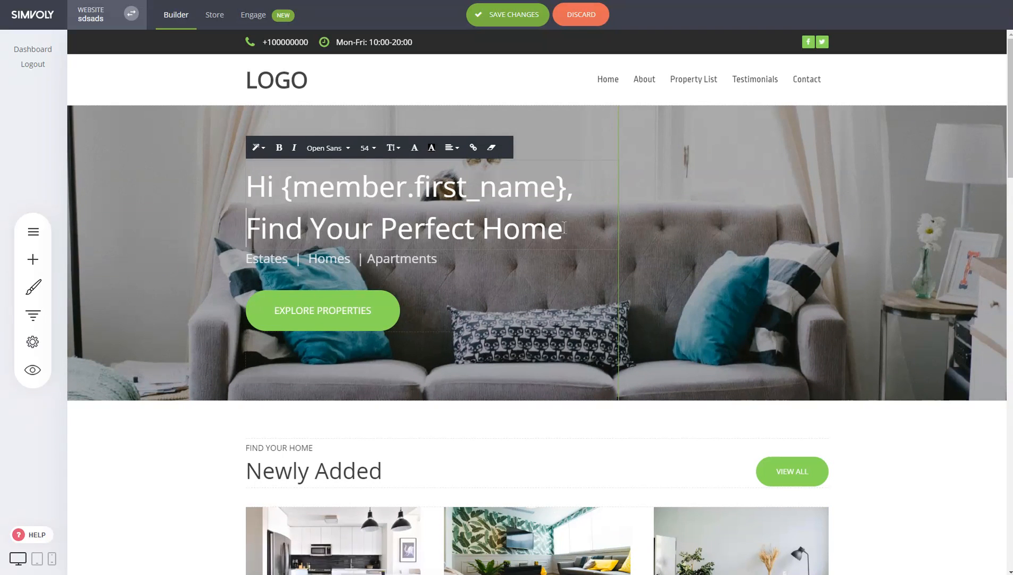
- Underline the {member.first_name} tag in the hero heading
drag(282, 184, 564, 182)
key(ctrl+u)
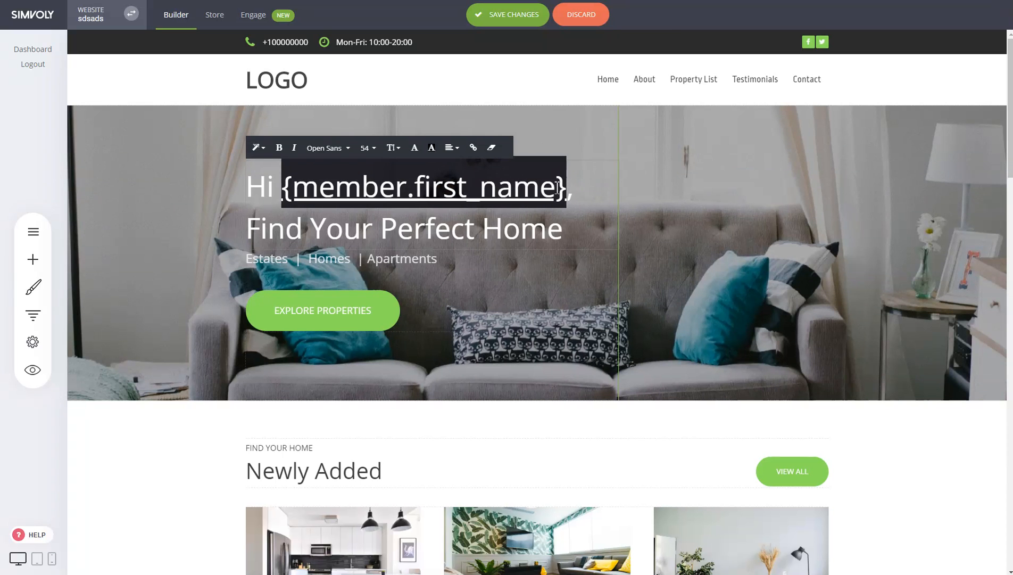
click(767, 208)
click(389, 186)
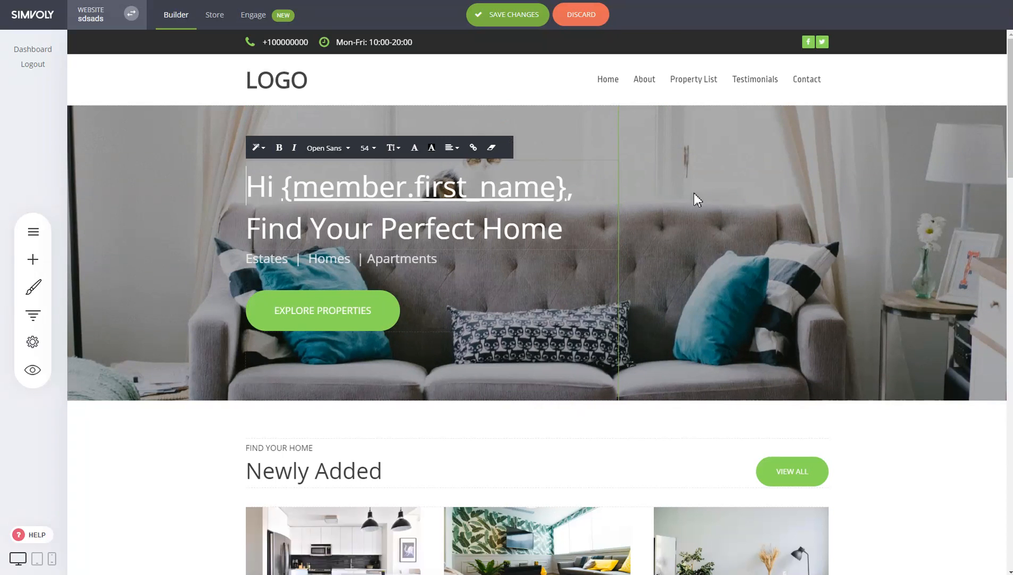
click(757, 197)
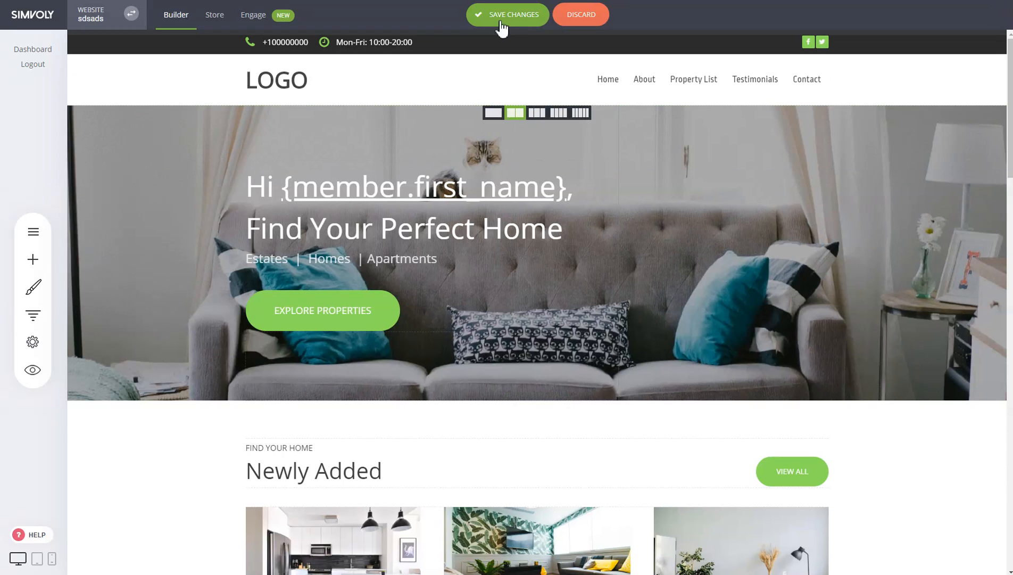
- Add a member account icon after the Contact item in the site header and save the page changes
click(839, 79)
click(568, 178)
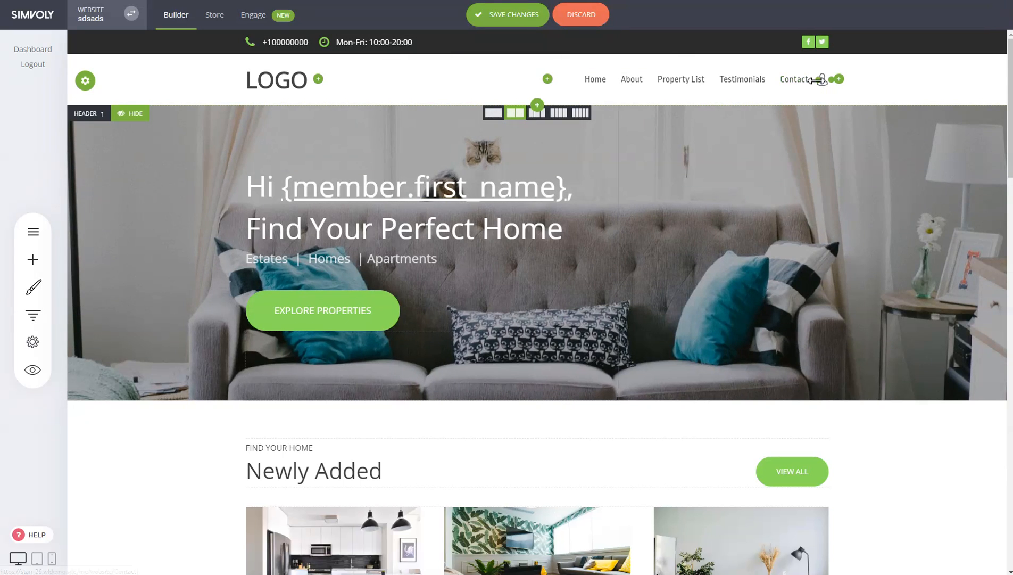
click(509, 20)
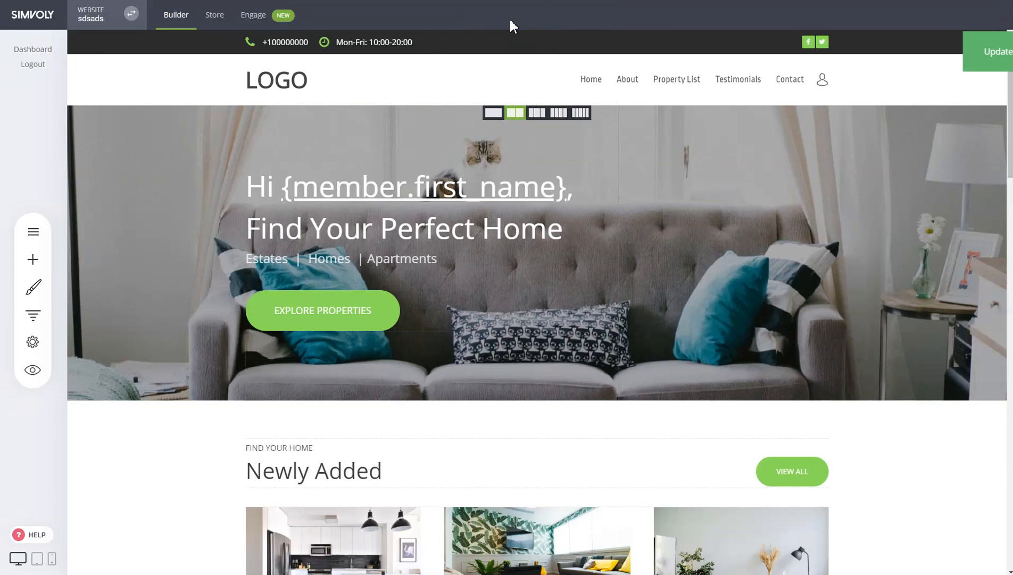
- Enable Allow registrations in the site's members settings under Engage and save
click(252, 23)
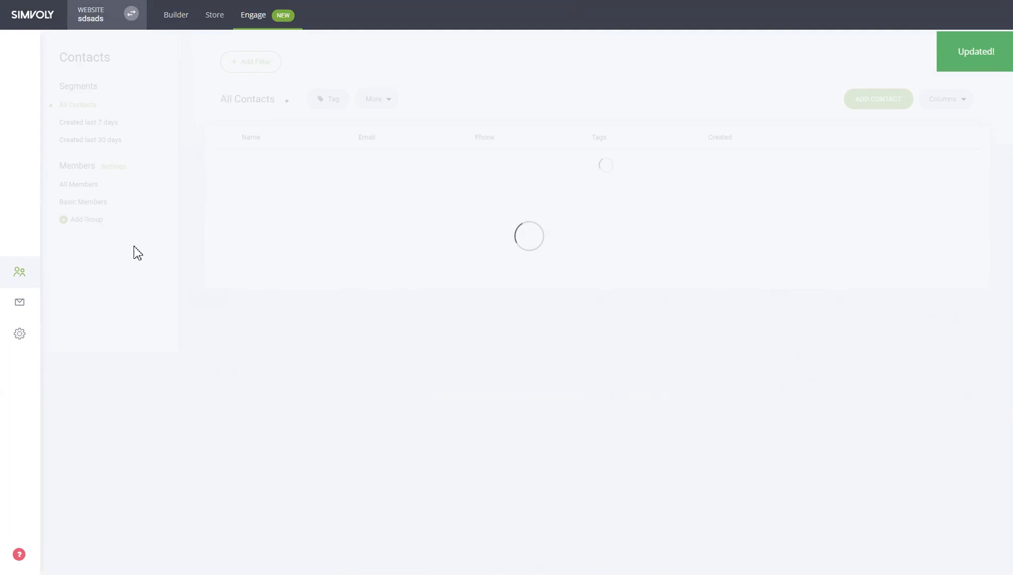
click(111, 167)
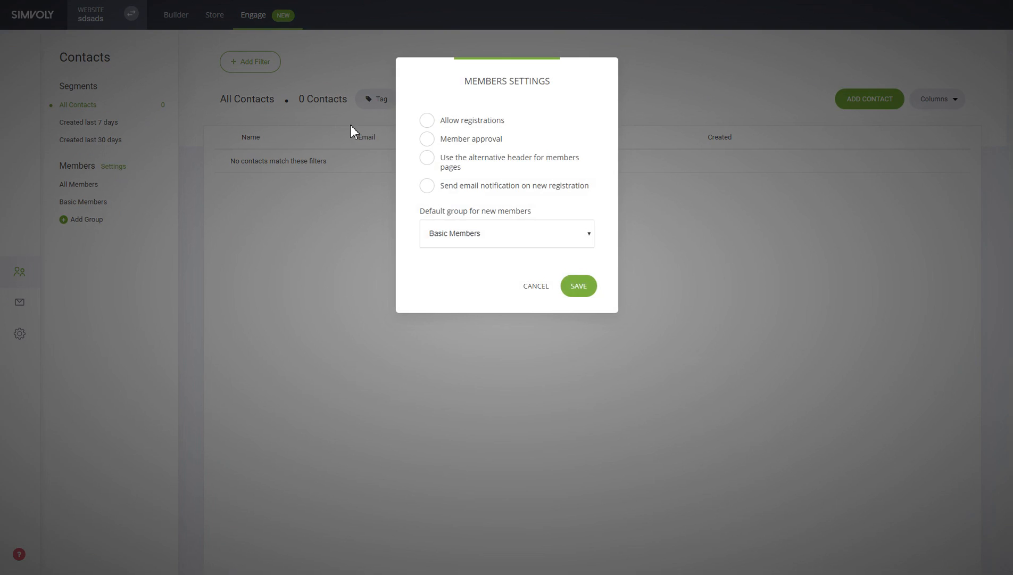
click(462, 124)
click(579, 291)
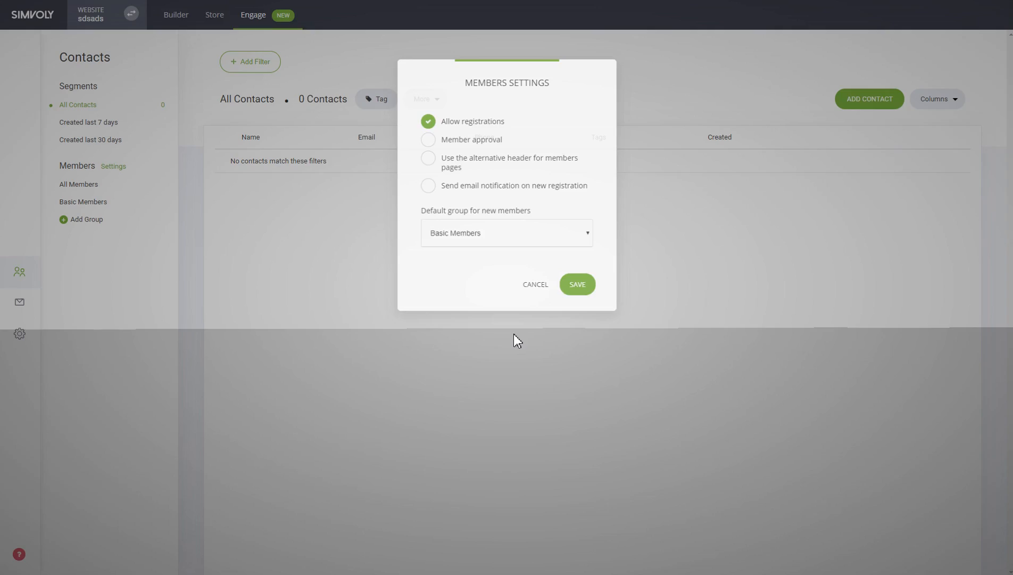
- Preview the site from the builder and open its member registration form
click(183, 23)
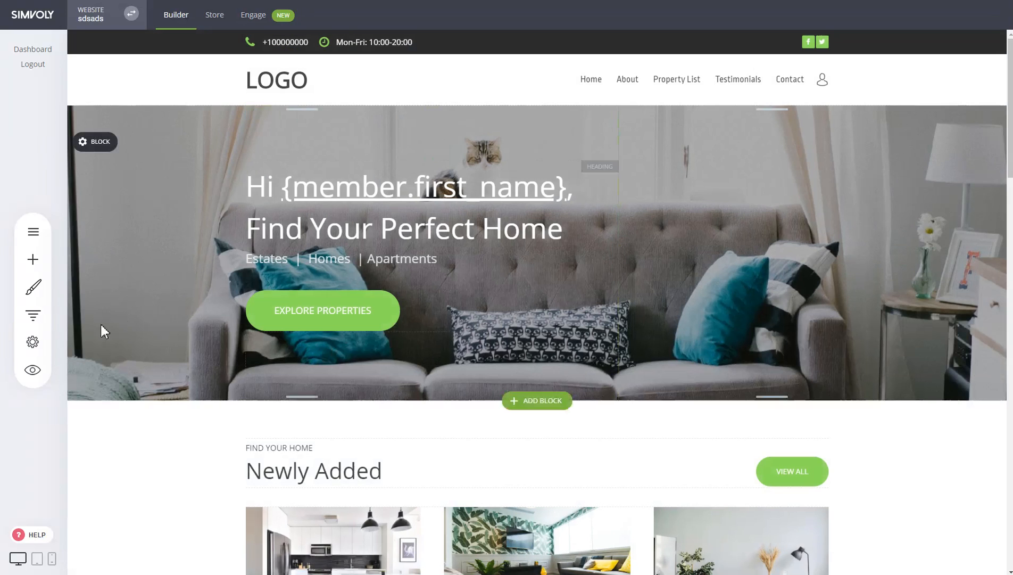
click(32, 369)
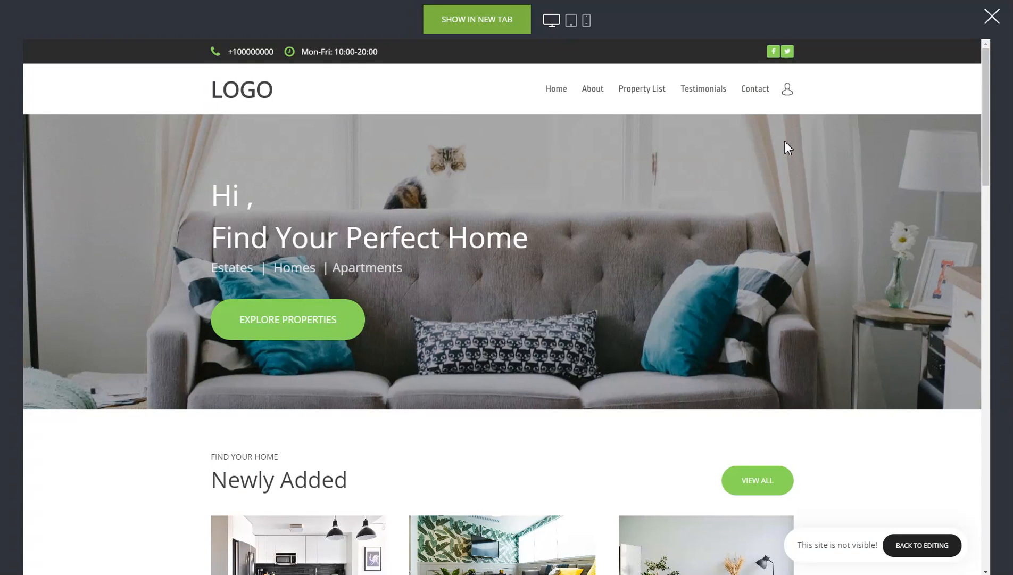
click(785, 90)
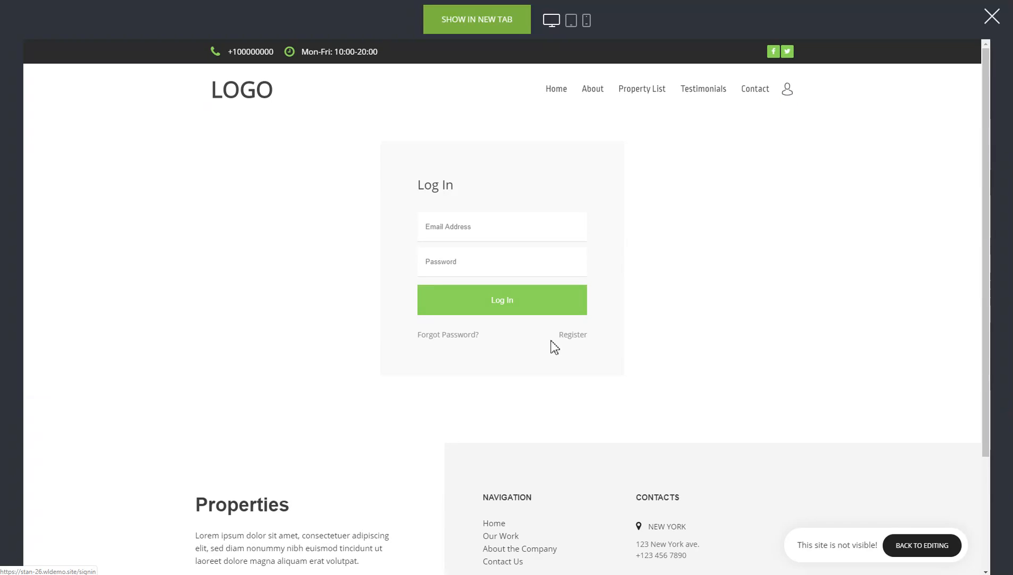
click(572, 335)
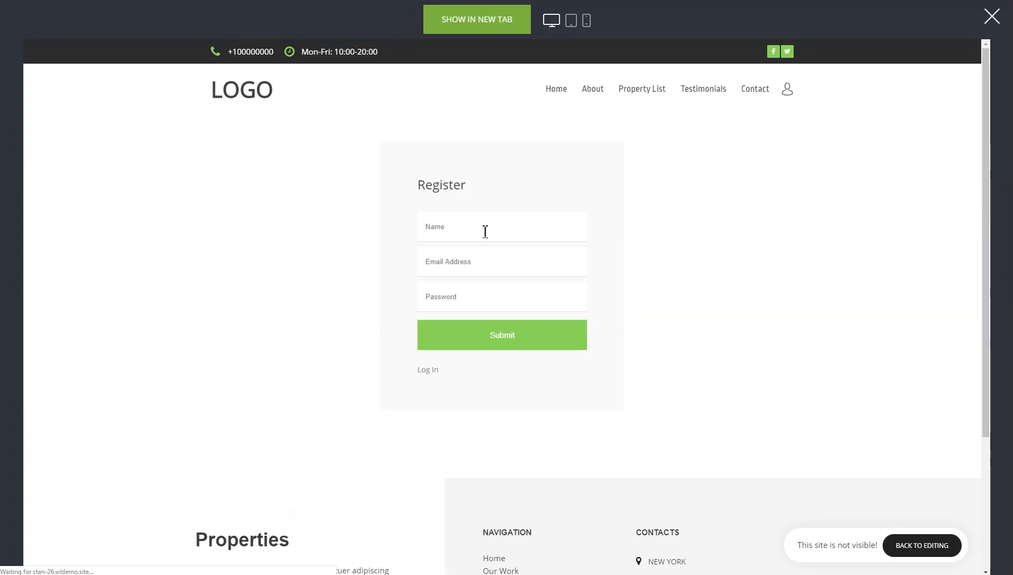
- Register a new member with a first name, e-mail address and account password, and dismiss the browser's offer to save the password
click(450, 223)
text(Stan)
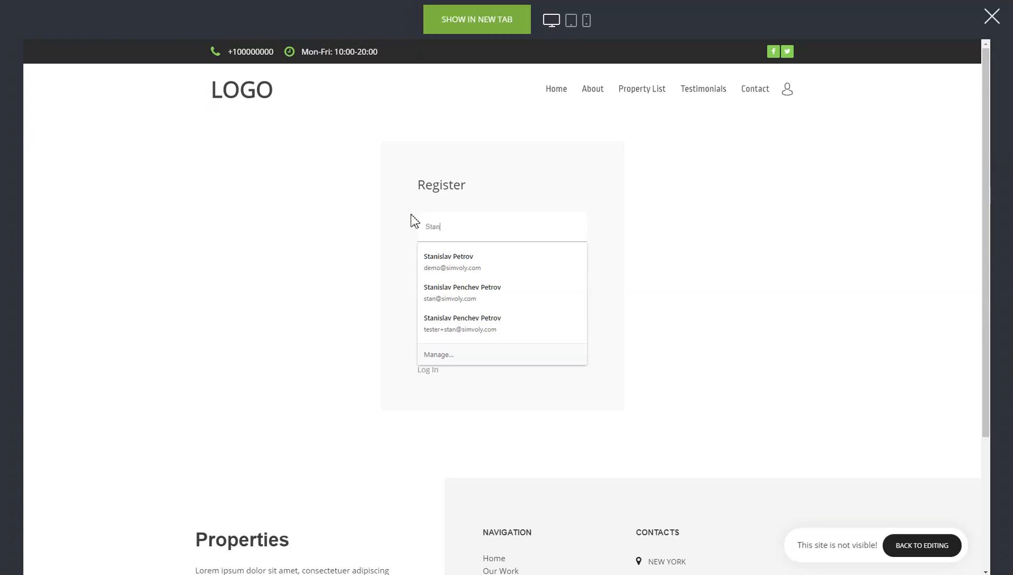
key(Escape)
key(Tab)
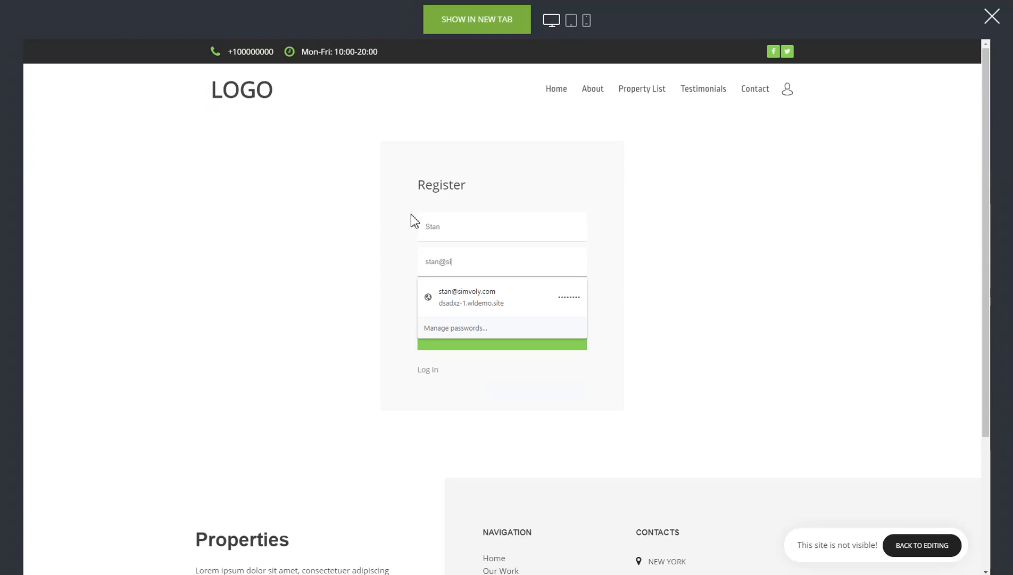
key(Tab)
text(123456)
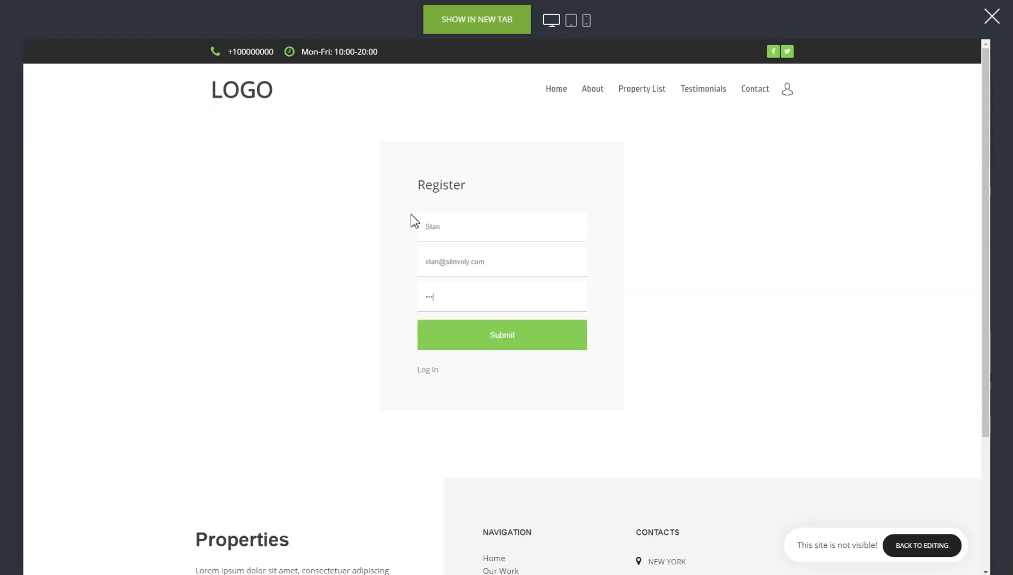
click(513, 335)
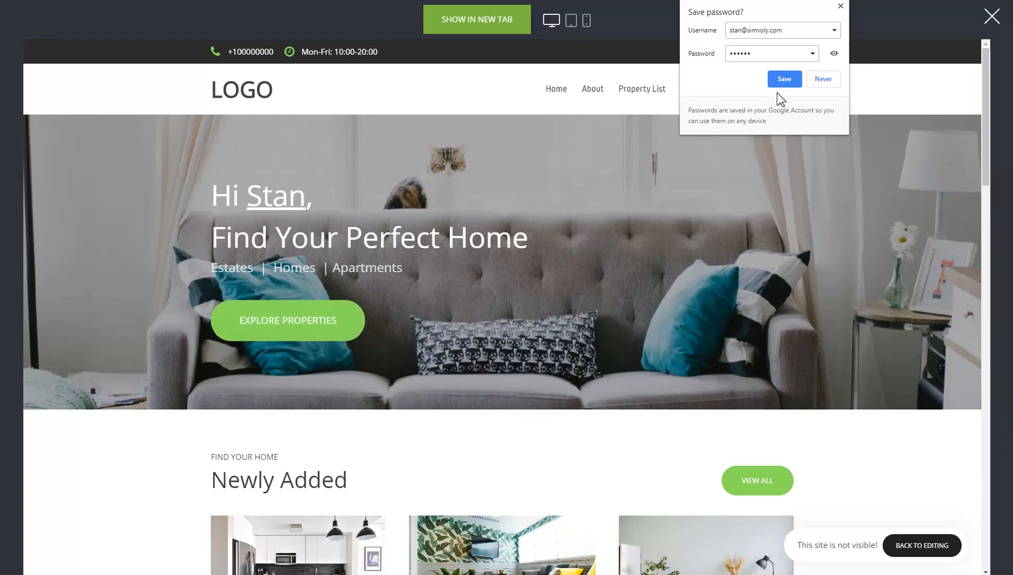
click(841, 6)
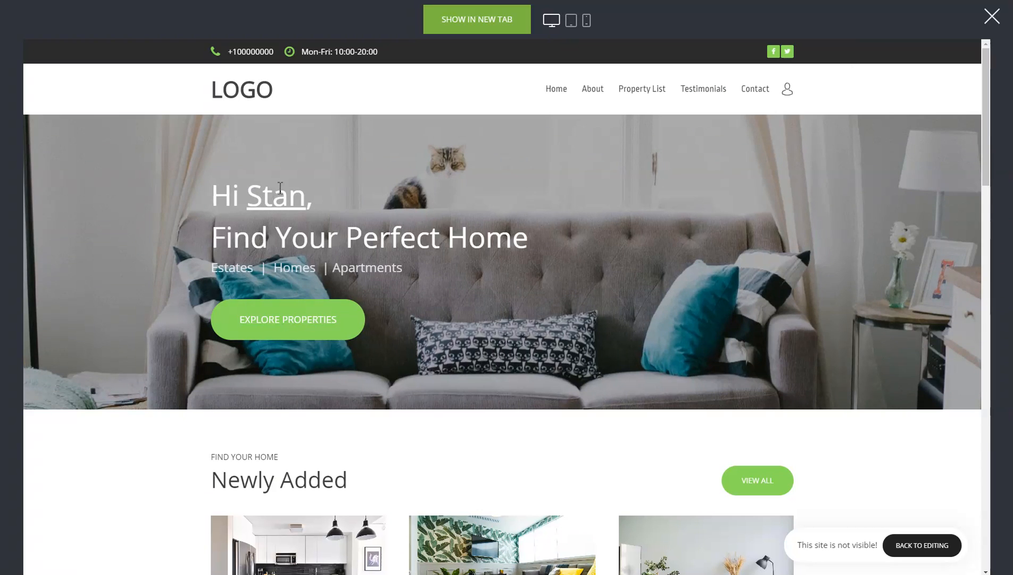
- Open the registered member's account details from the site header, replace the member's name with another full name and save the changes
drag(306, 195, 255, 191)
click(438, 206)
click(789, 92)
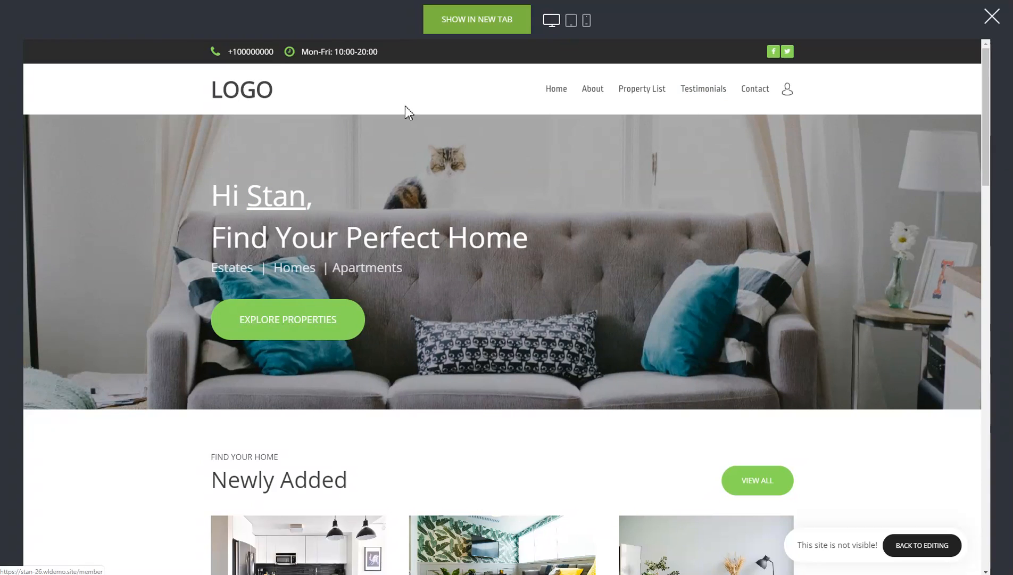
click(441, 211)
key(BackSpace)
key(BackSpace)
key(BackSpace)
key(BackSpace)
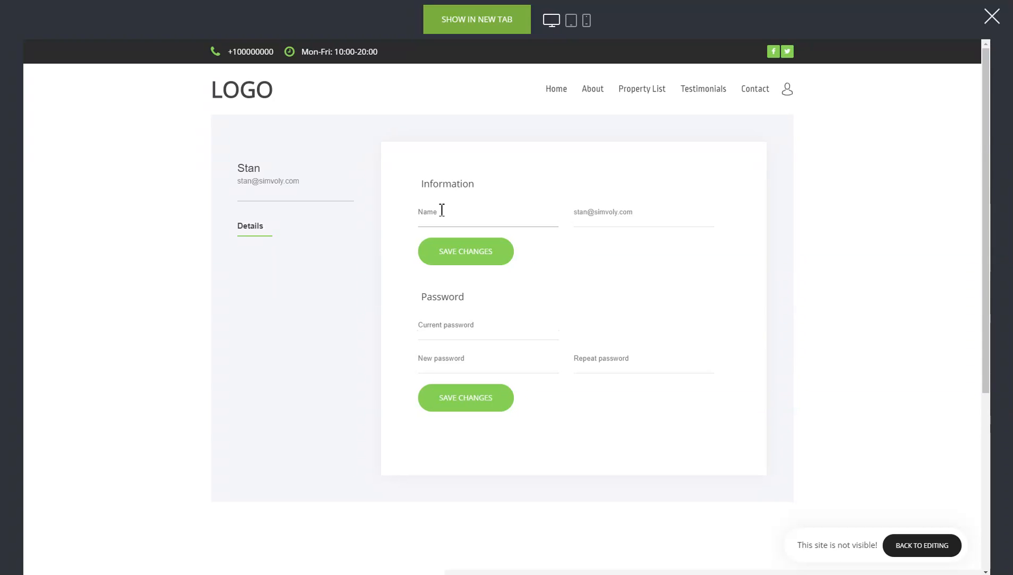
text(JohnSnow)
click(489, 256)
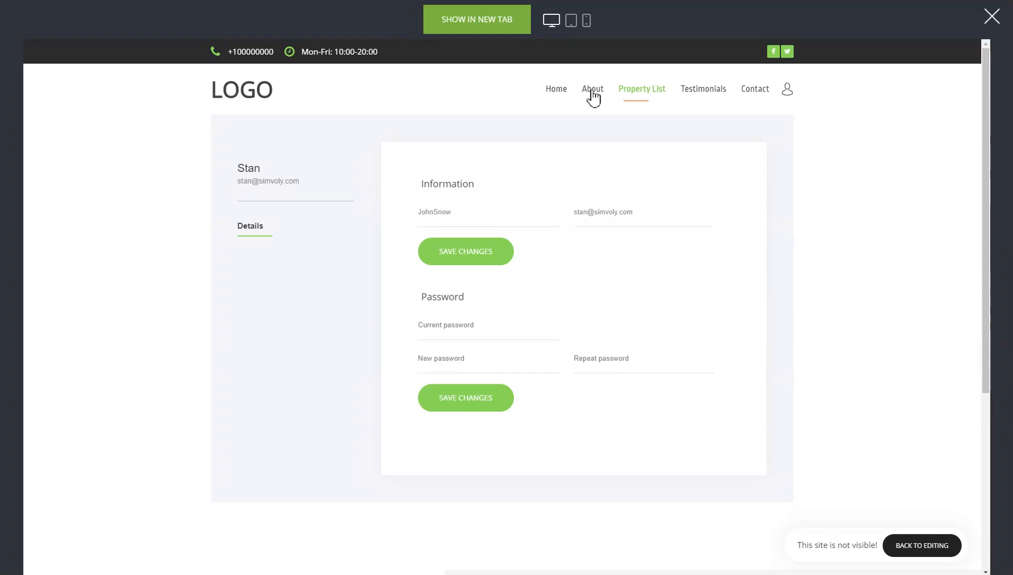
- Check the hero heading's personalized greeting on the home page in the preview and return to the builder
click(549, 91)
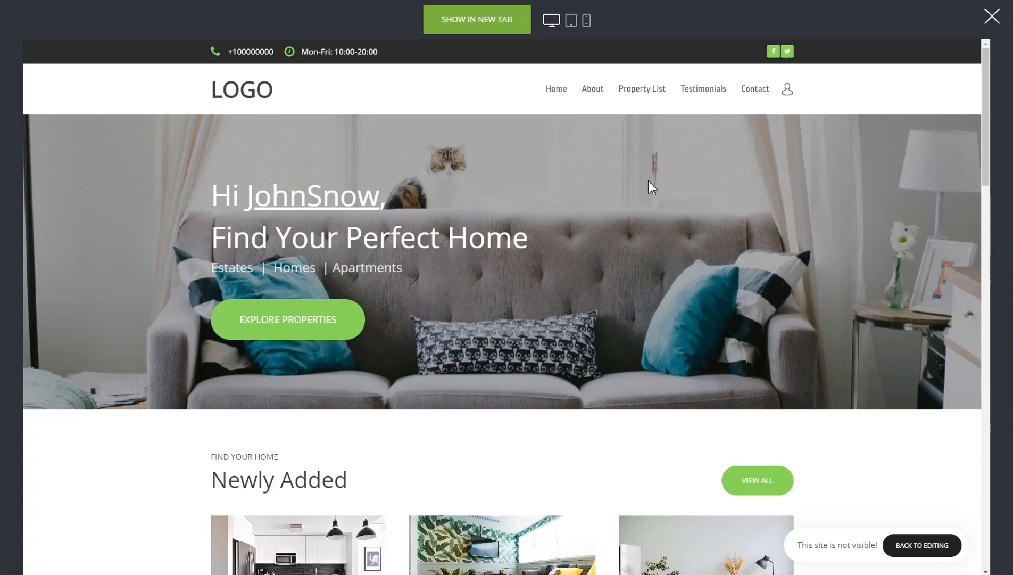
click(991, 17)
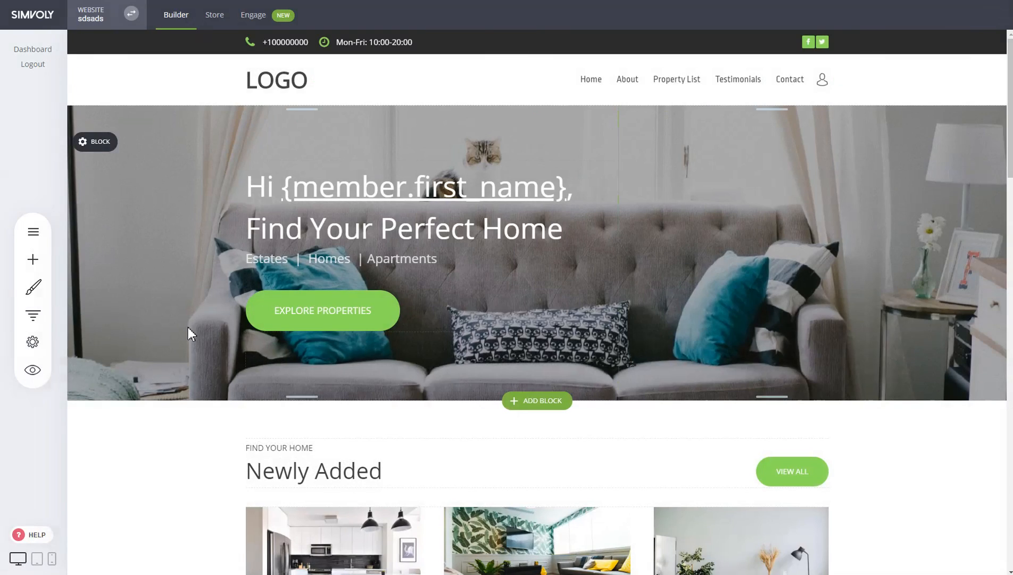
click(33, 345)
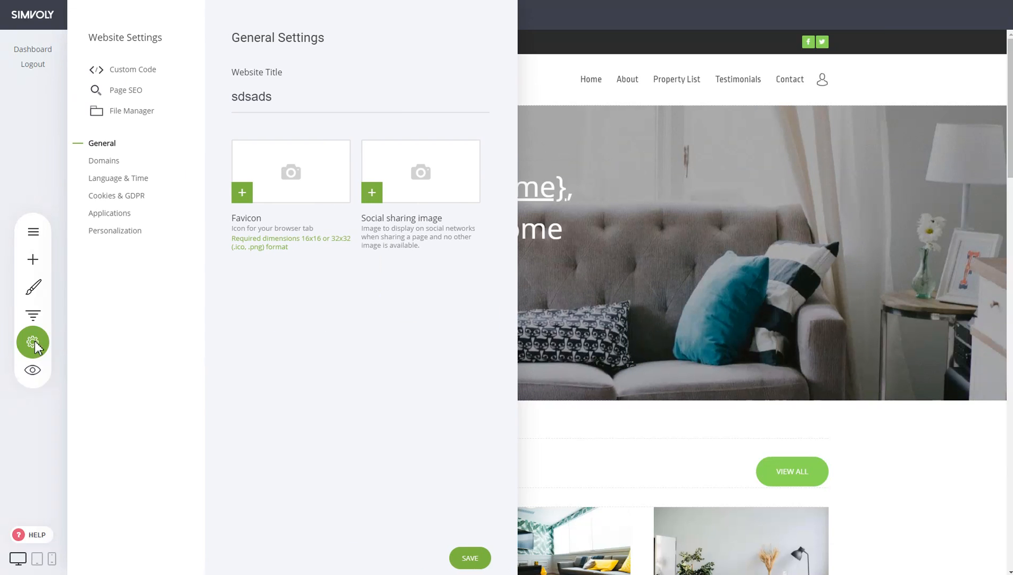
click(563, 260)
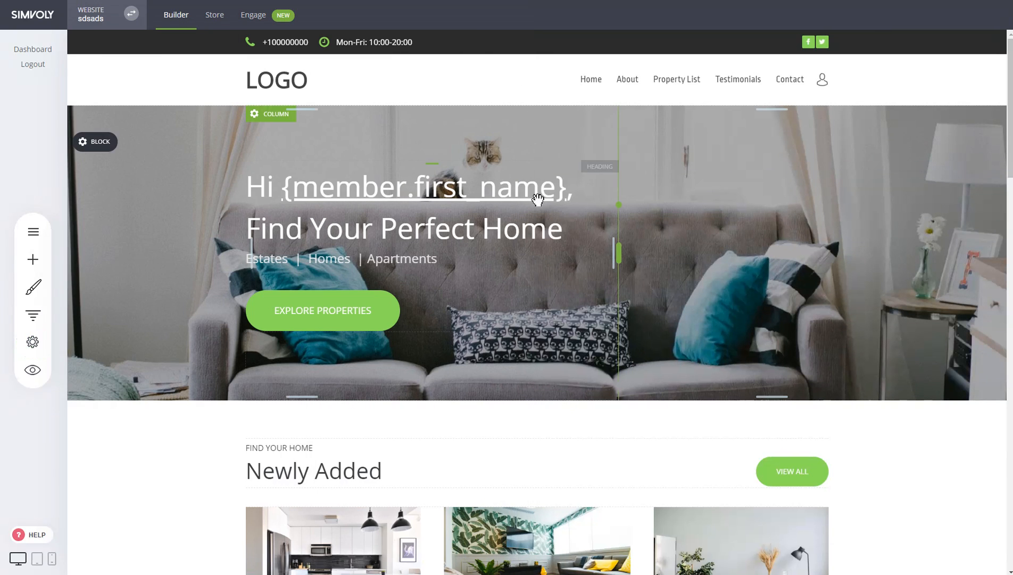
click(536, 205)
drag(285, 192, 565, 193)
click(561, 193)
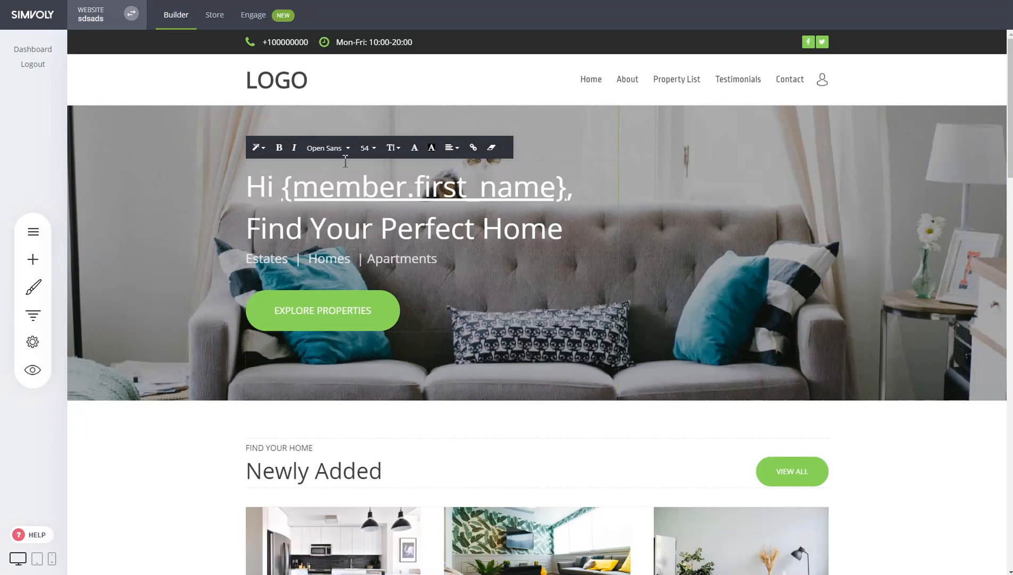
click(733, 220)
click(320, 191)
click(769, 257)
click(406, 310)
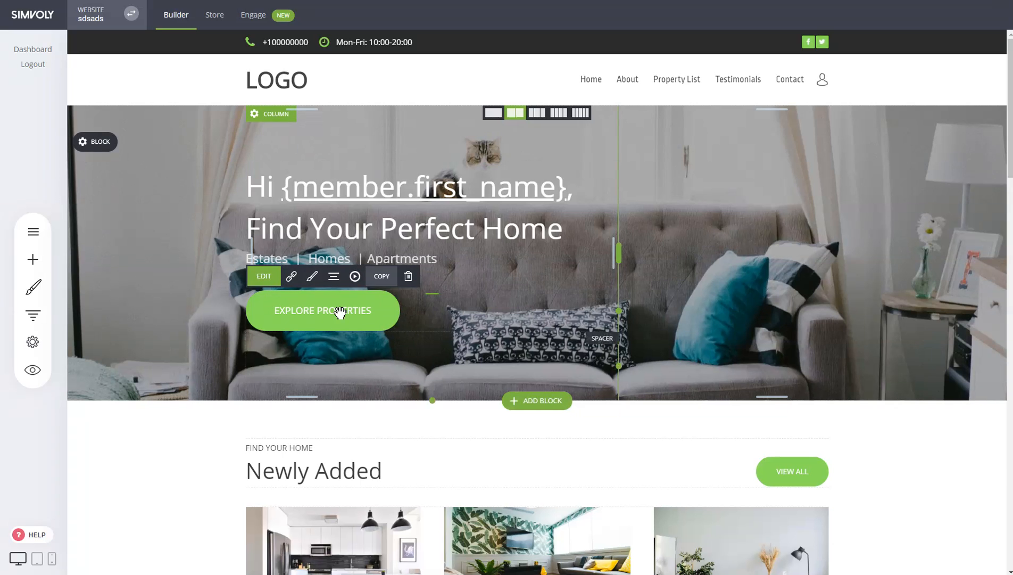
click(904, 237)
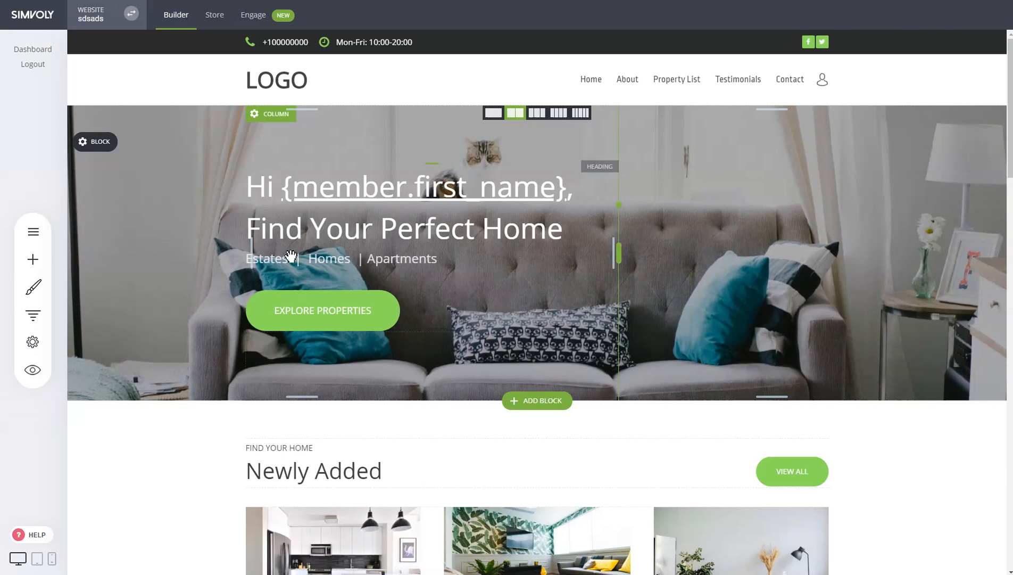
- Review the system personalization tags for member first name, last name and email in the website settings, and close the settings
click(32, 341)
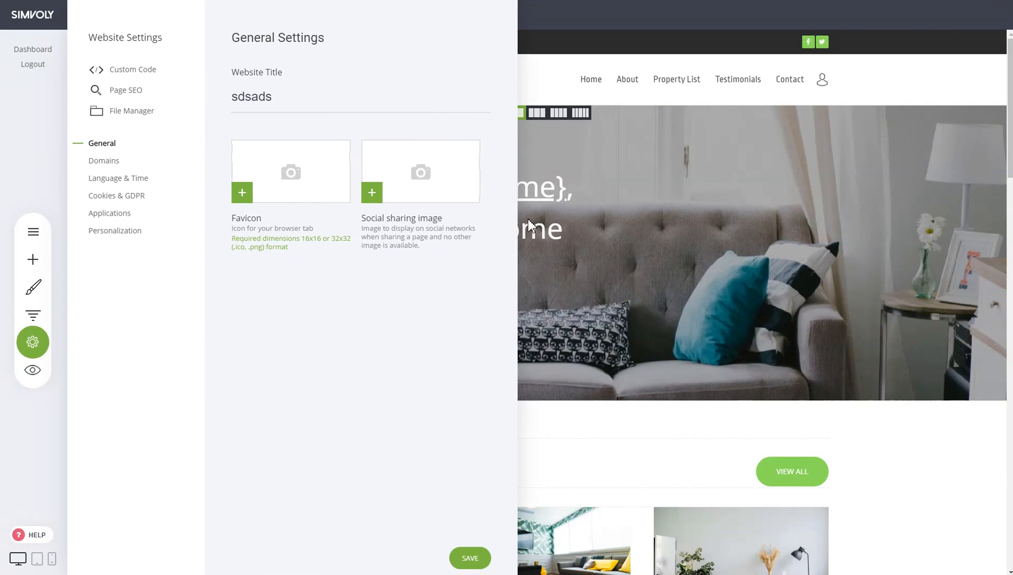
click(120, 235)
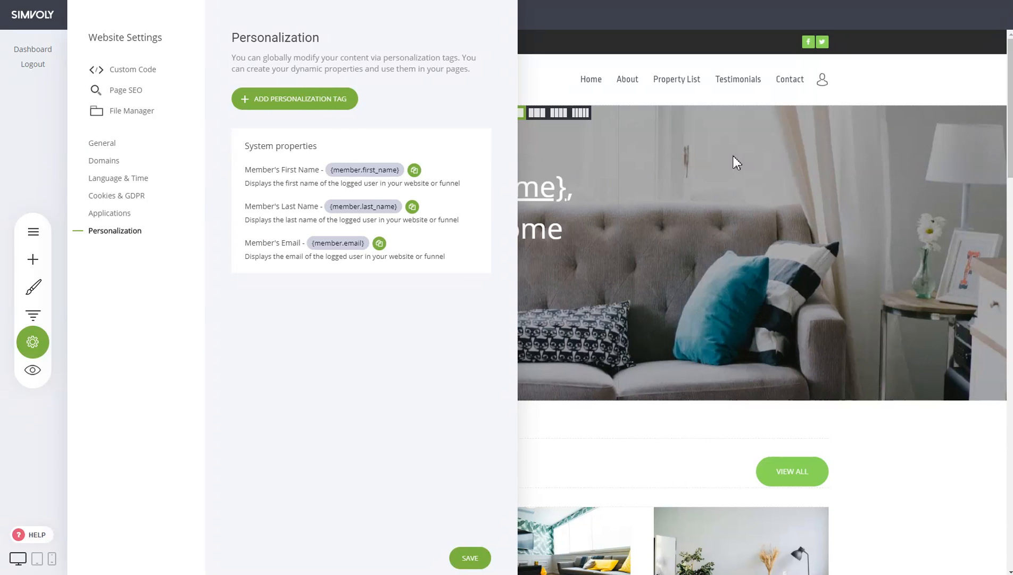
click(672, 183)
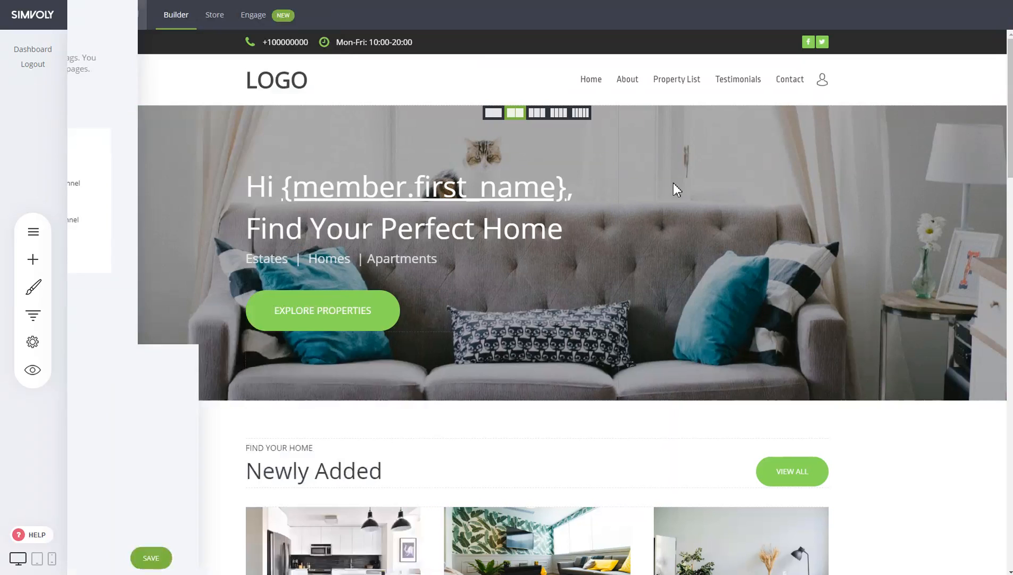